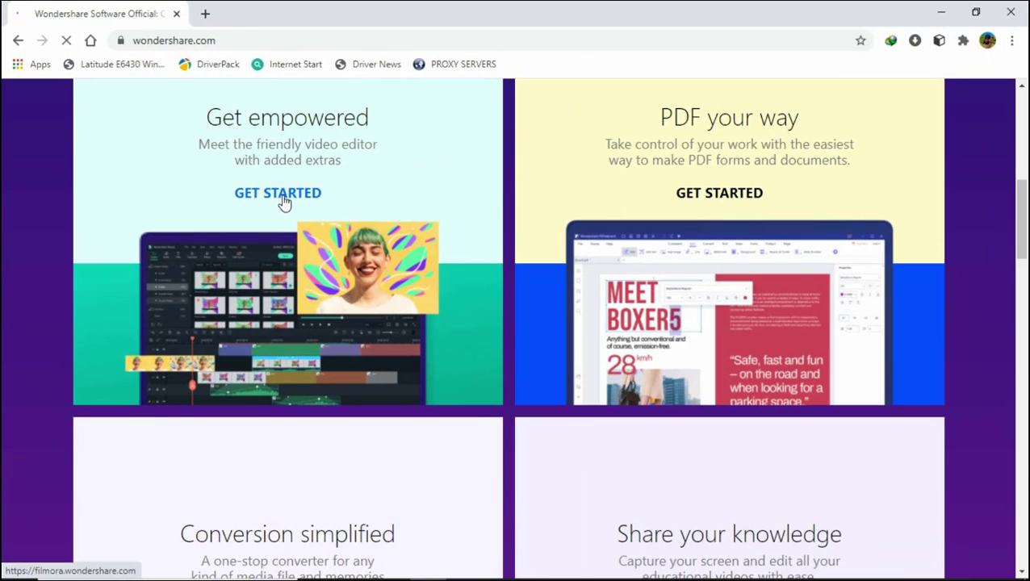
Open the Filmora X page from the Wondershare site and request the free Windows download of the installer
left_click(282, 194)
scroll(1021, 150, "down", 4)
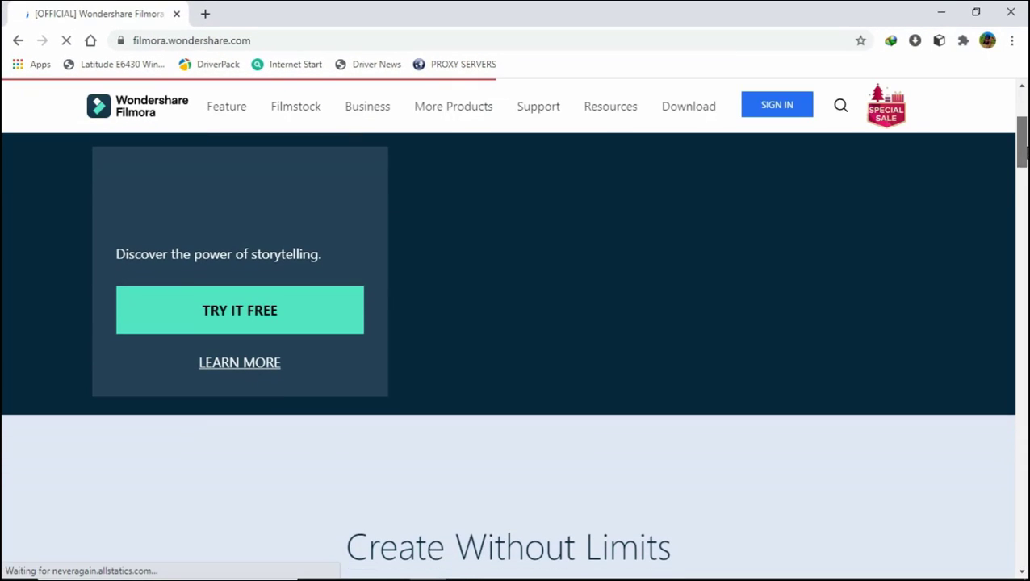
left_click(239, 363)
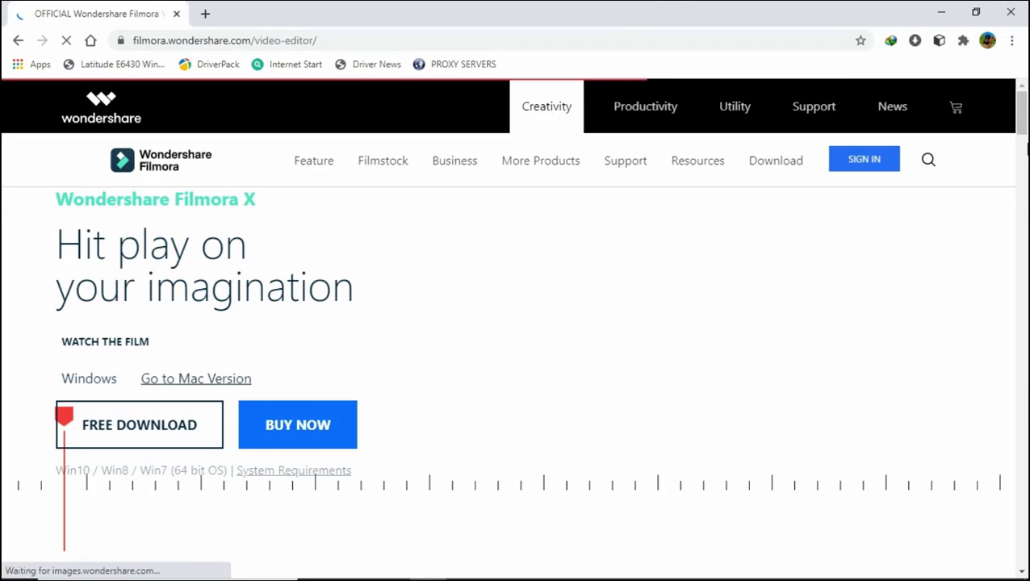
scroll(393, 135, "down", 3)
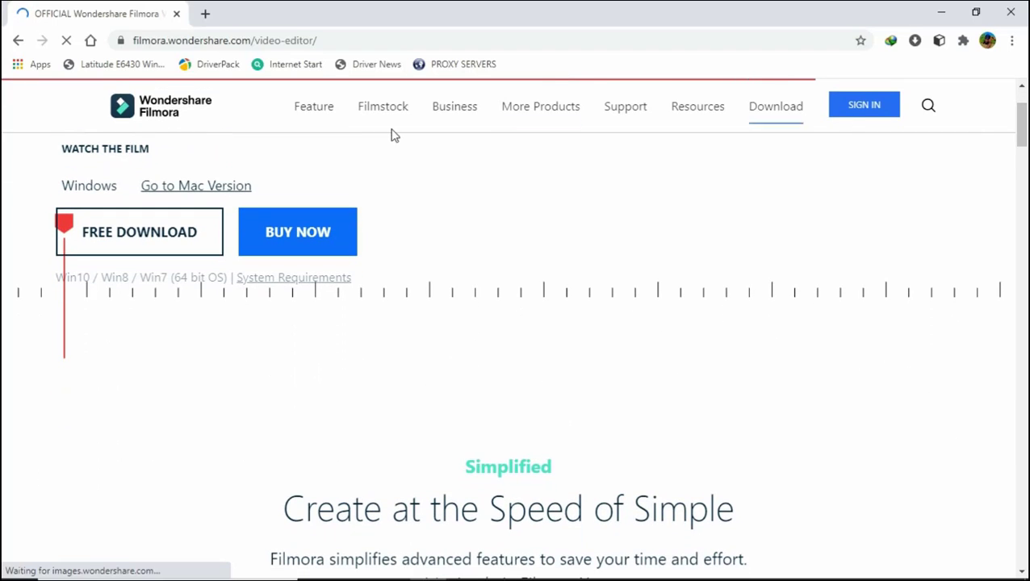
left_click(144, 233)
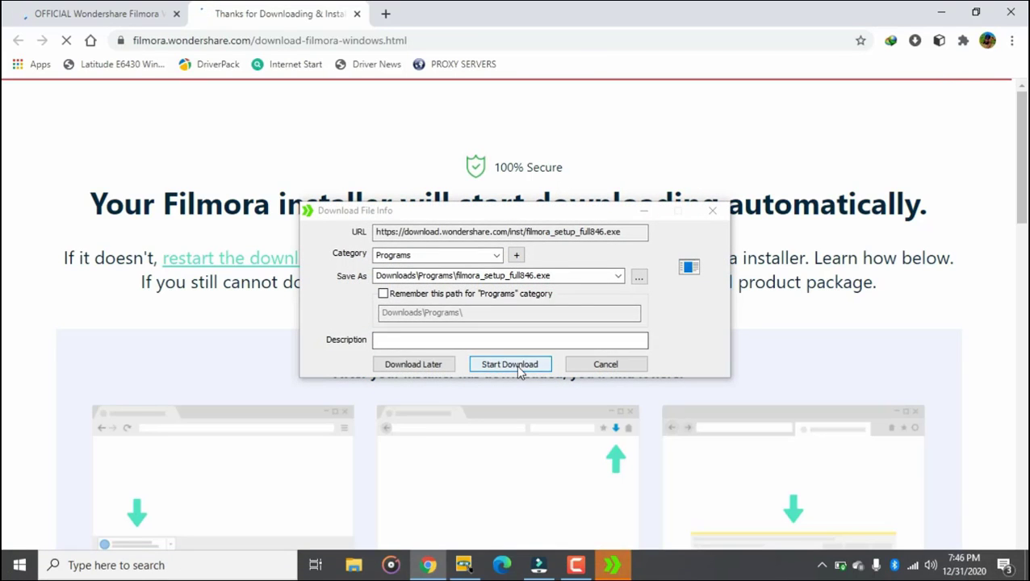
left_click(605, 364)
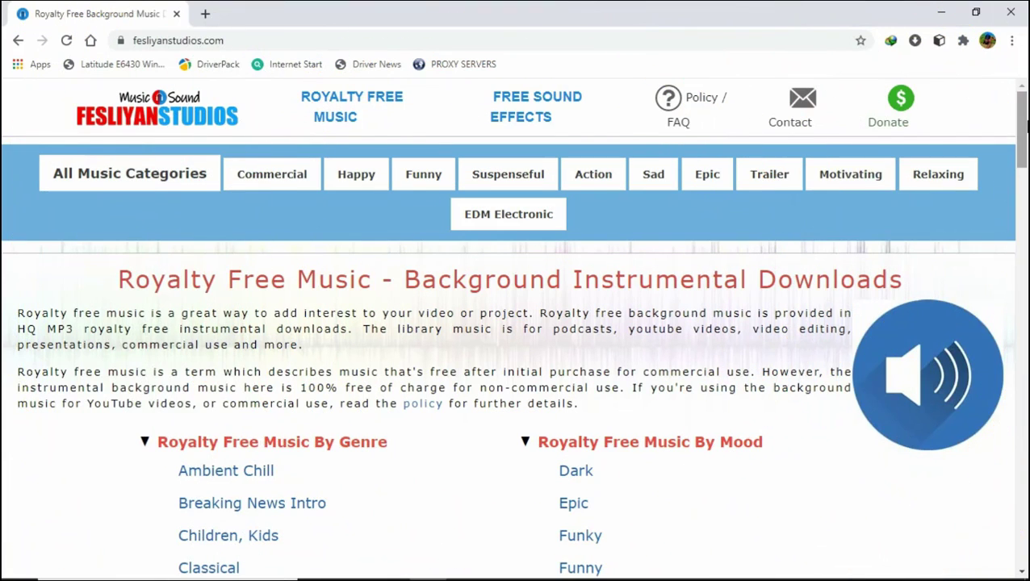
mouse_move(1026, 119)
left_mouse_down()
mouse_move(1000, 459)
mouse_move(1019, 109)
left_mouse_up()
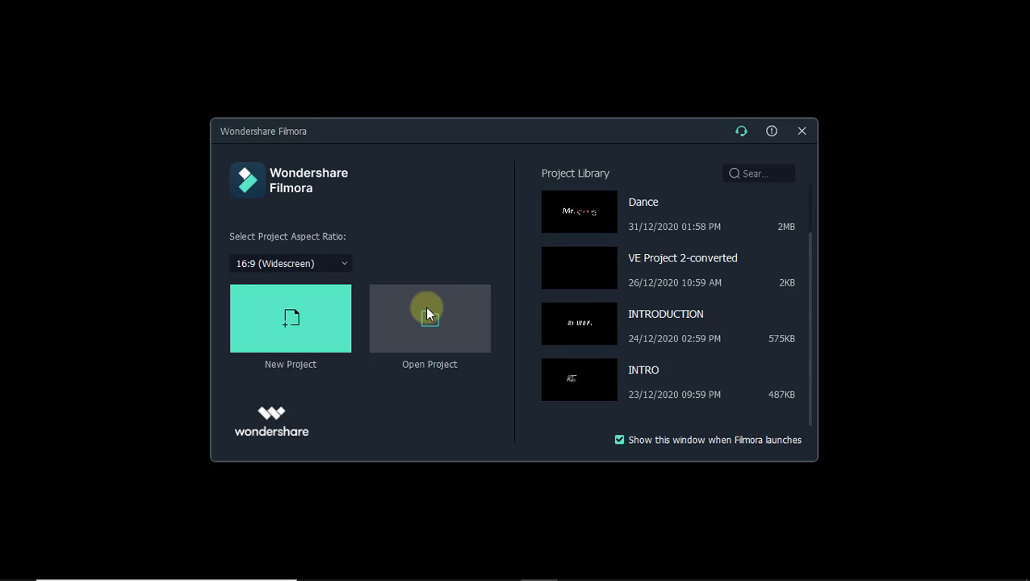
Create a new Filmora project with the 16:9 (Widescreen) aspect ratio
left_click(310, 269)
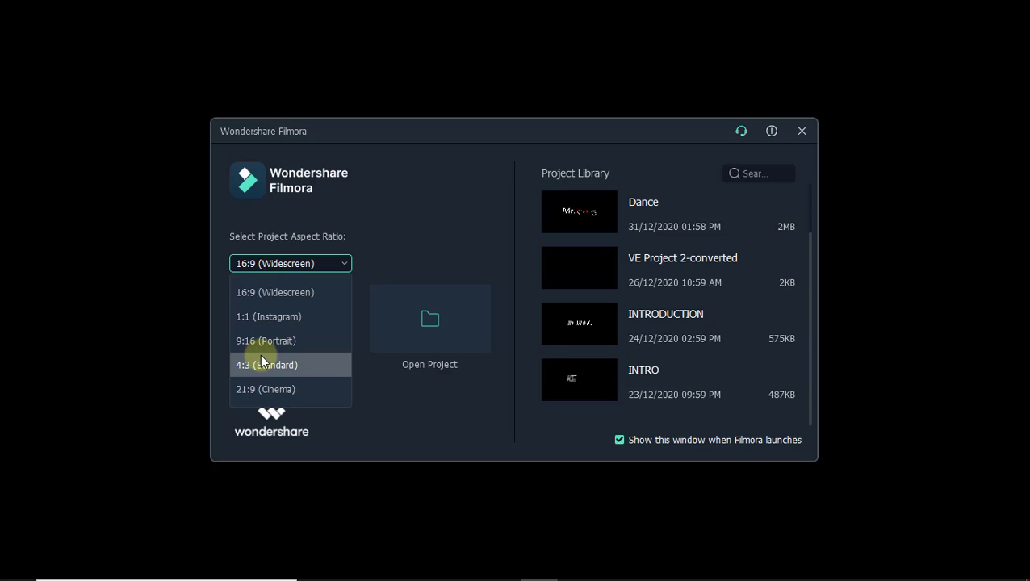
left_click(283, 292)
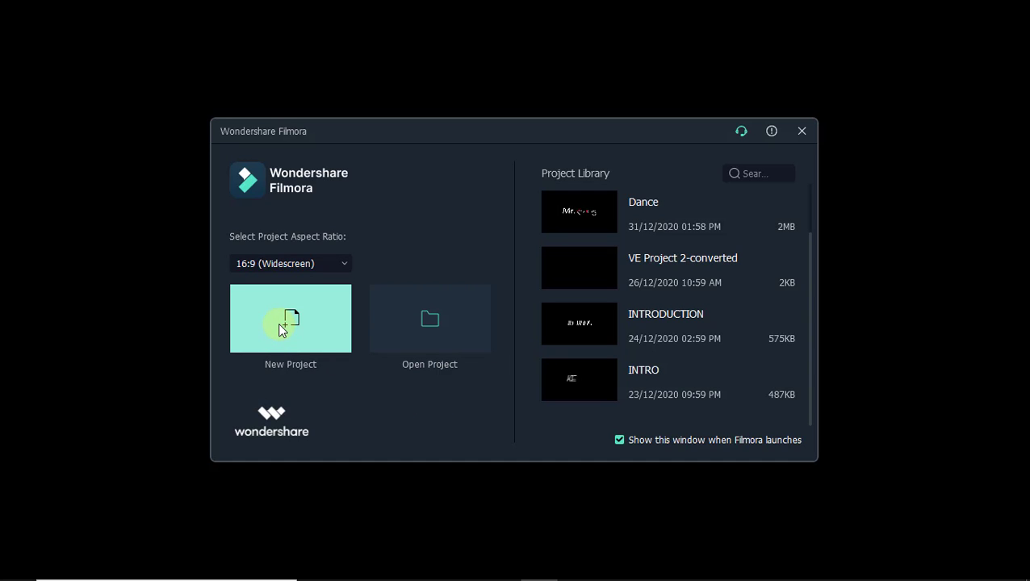
left_click(281, 328)
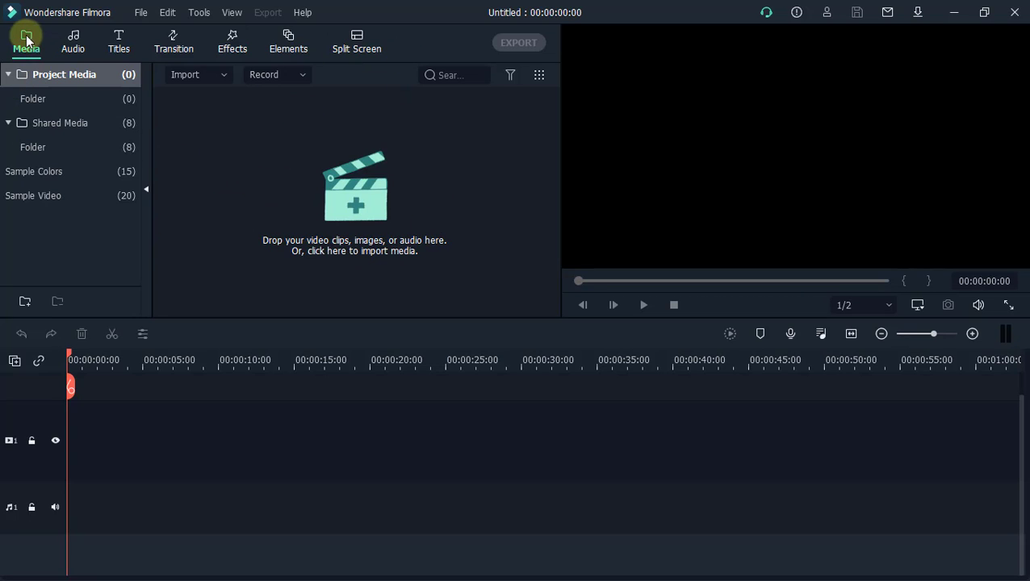
Look through the audio, titles, transition, elements and split screen libraries, ending back at the project media
left_click(76, 37)
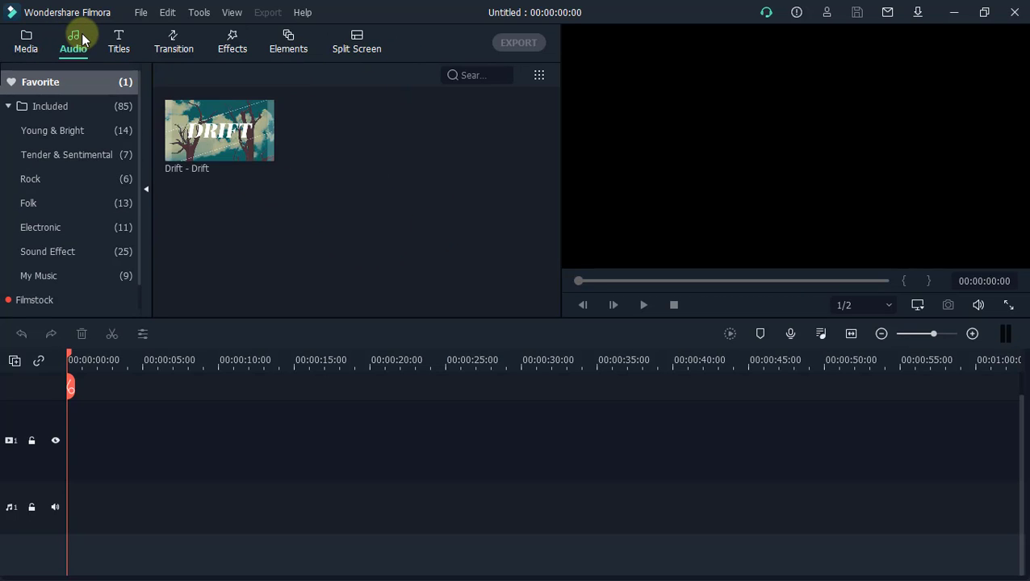
left_click(119, 37)
left_click(163, 37)
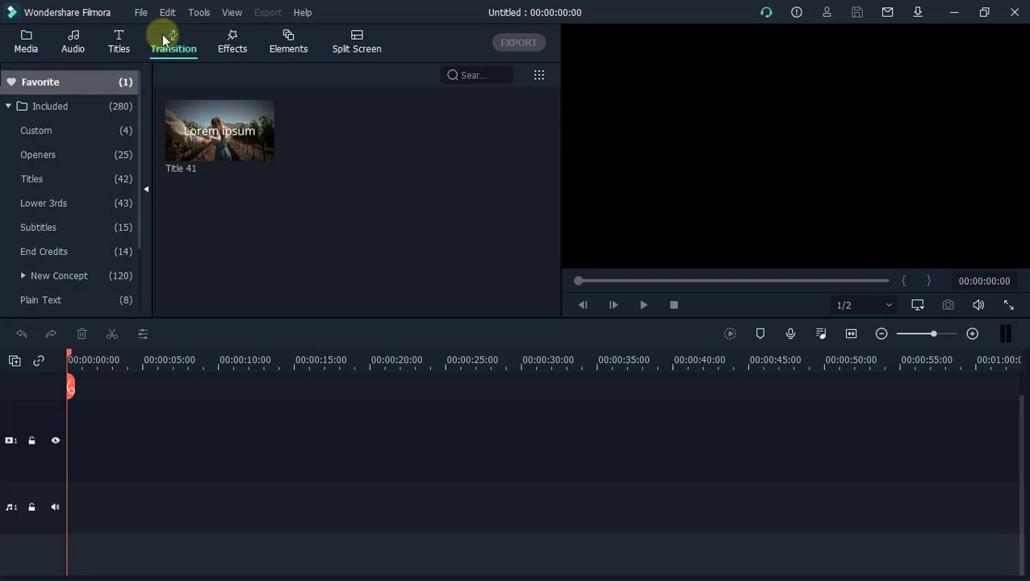
left_click(283, 46)
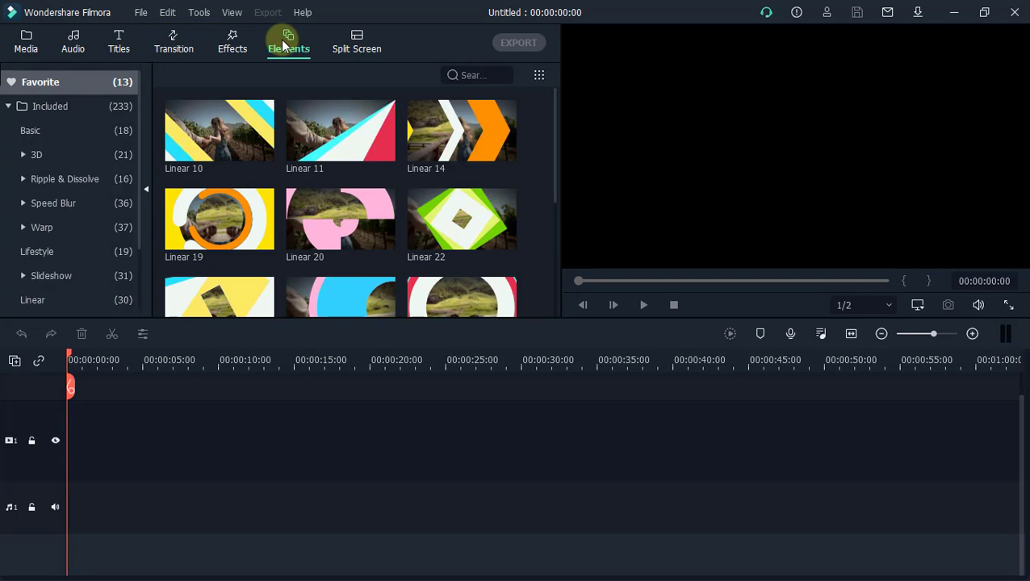
left_click(329, 53)
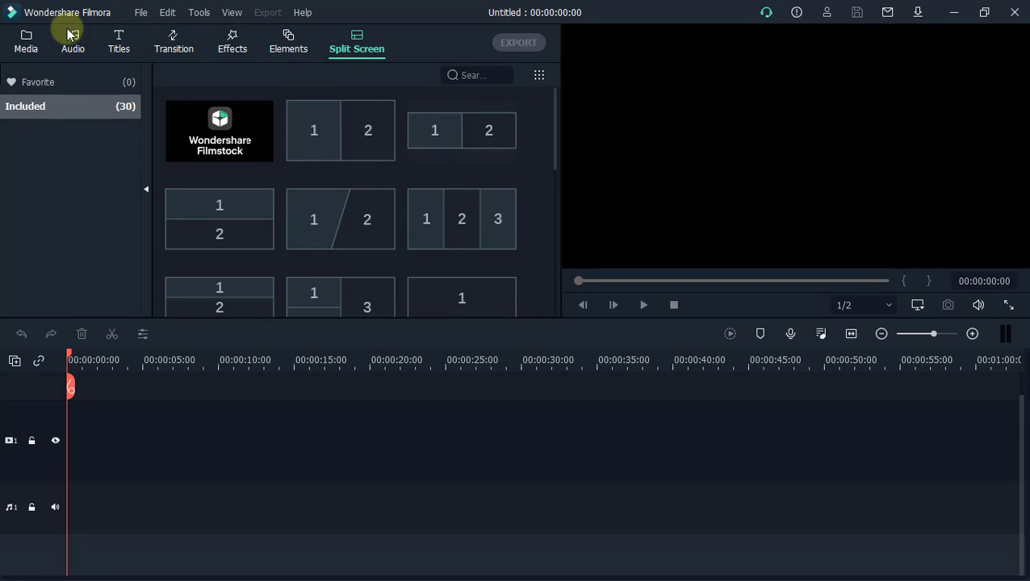
left_click(27, 46)
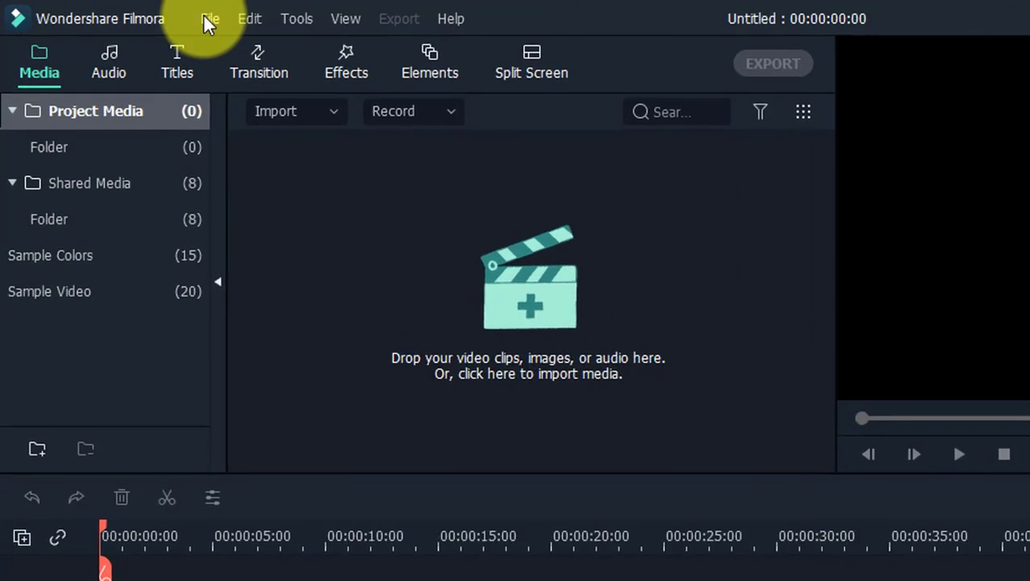
Try a custom aspect ratio in the project settings with a resolution of 9000 x 2000
left_click(140, 13)
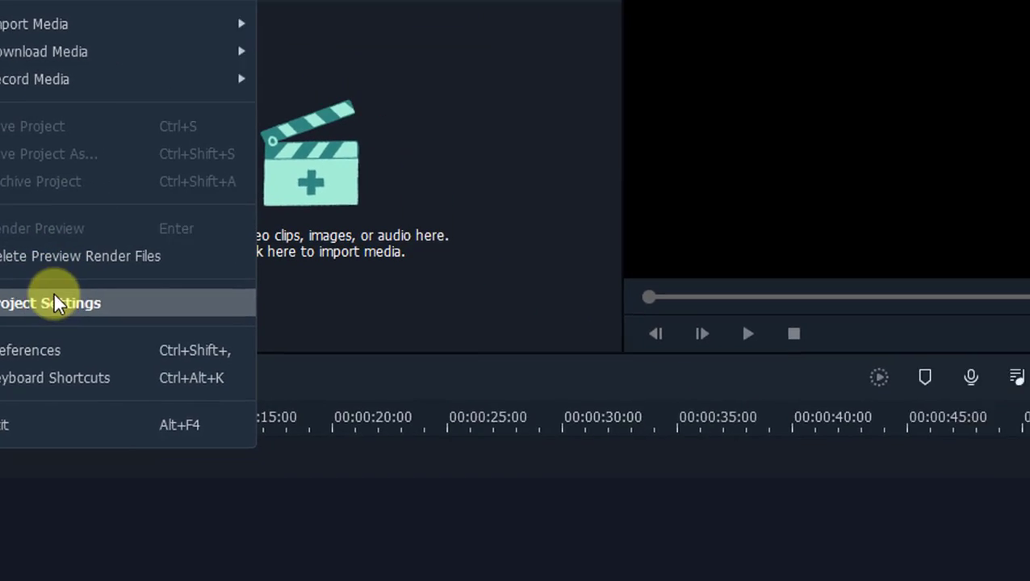
left_click(270, 446)
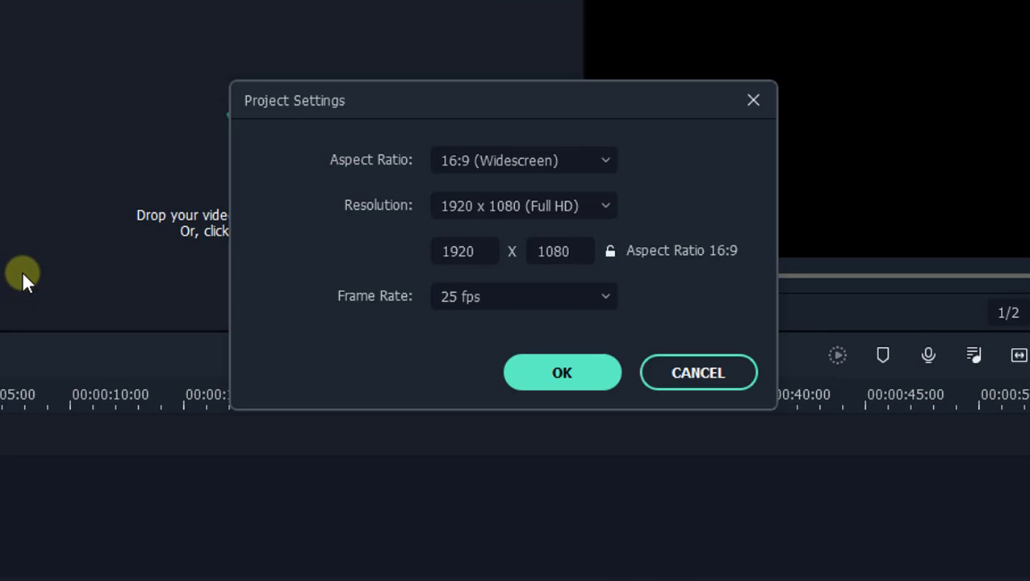
left_click(498, 165)
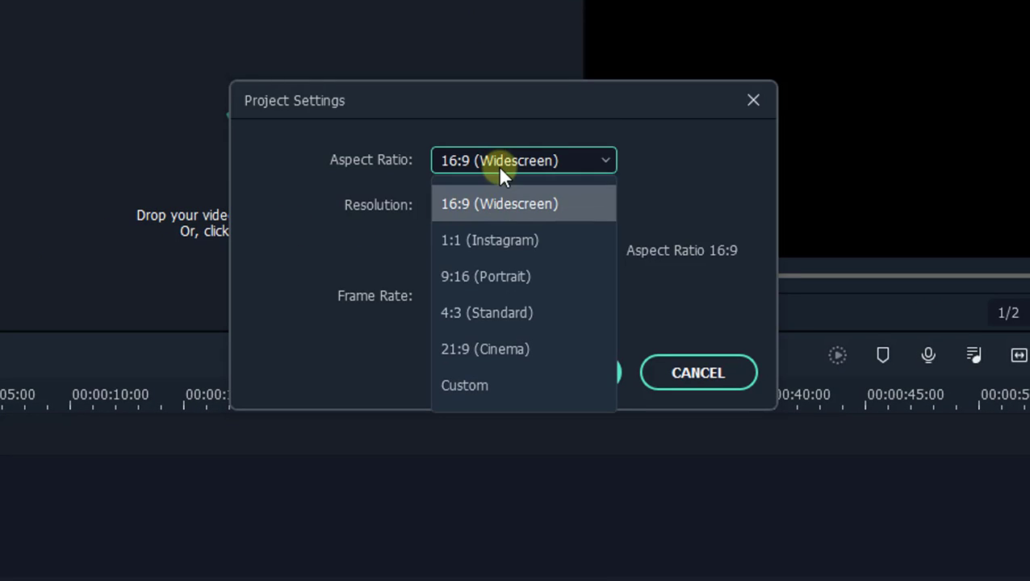
left_click(479, 401)
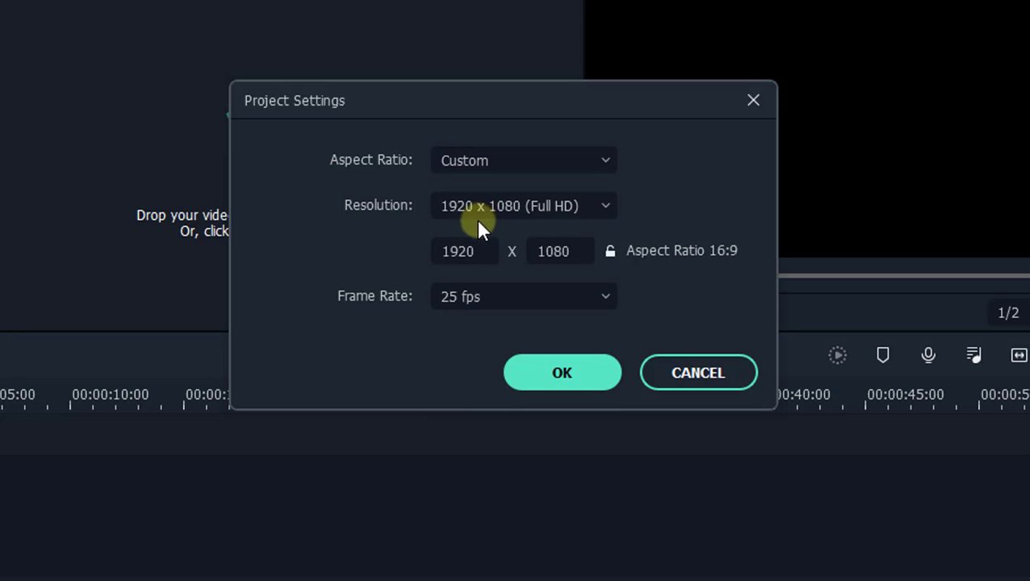
double_click(476, 251)
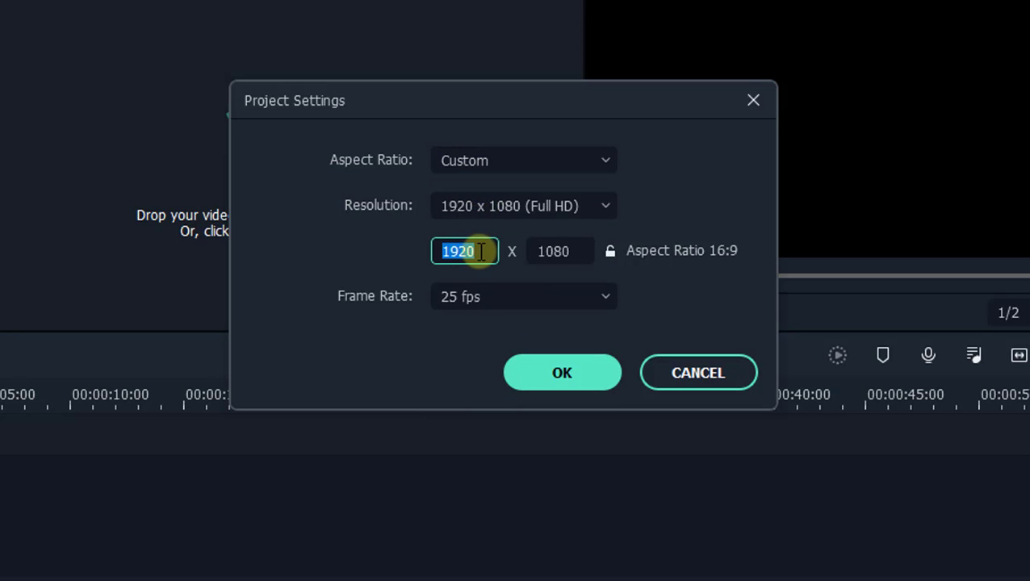
type("900")
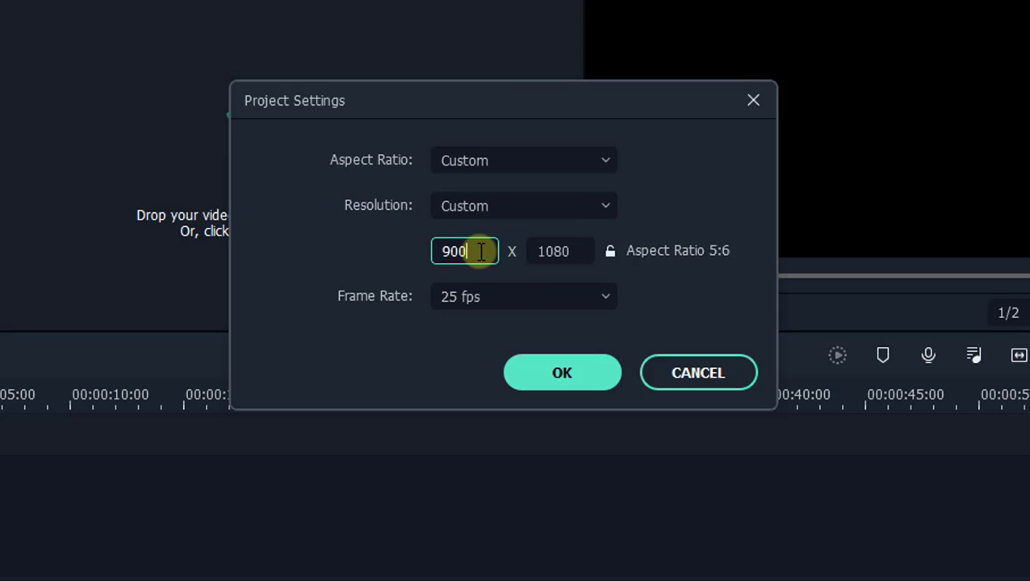
type("0")
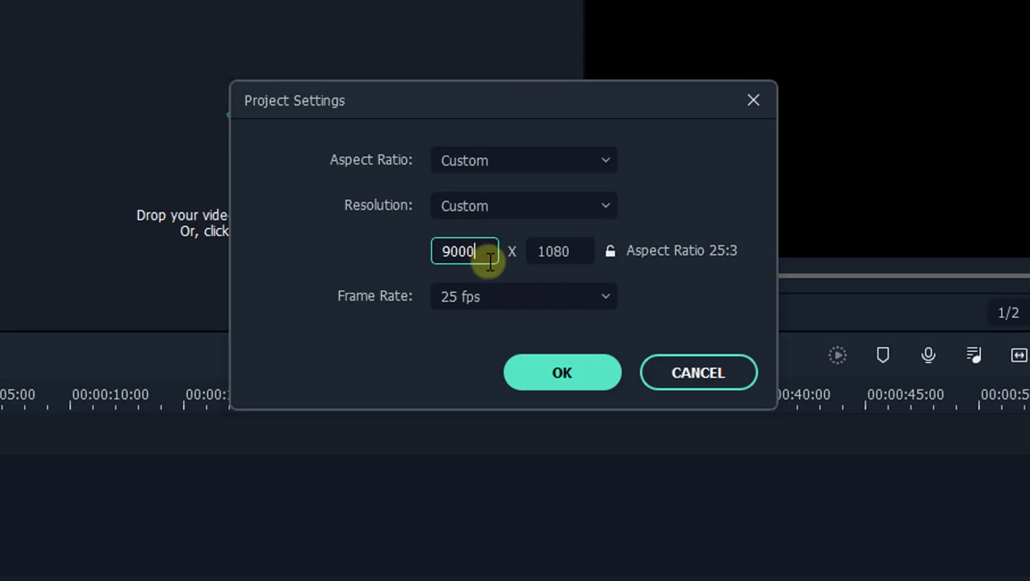
double_click(580, 258)
type("2000")
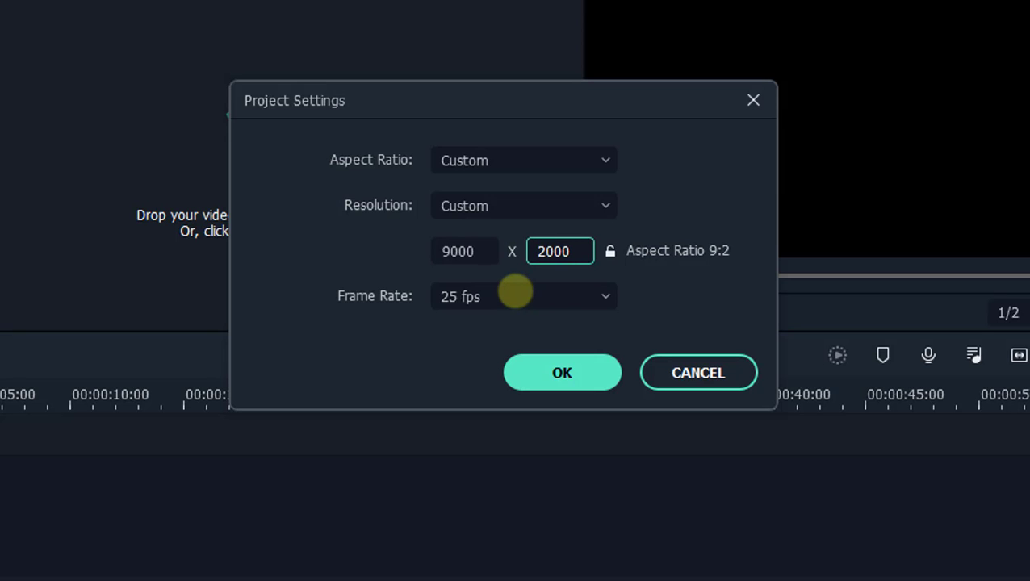
View the frame rate choices, restore the project's aspect ratio to 16:9 (Widescreen) and close the project settings
left_click(595, 300)
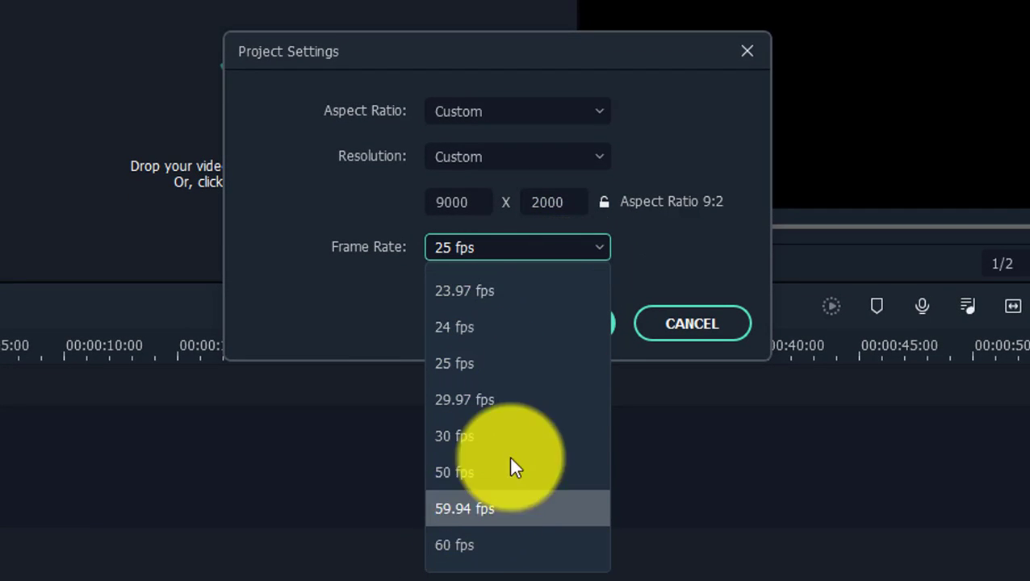
left_click(653, 145)
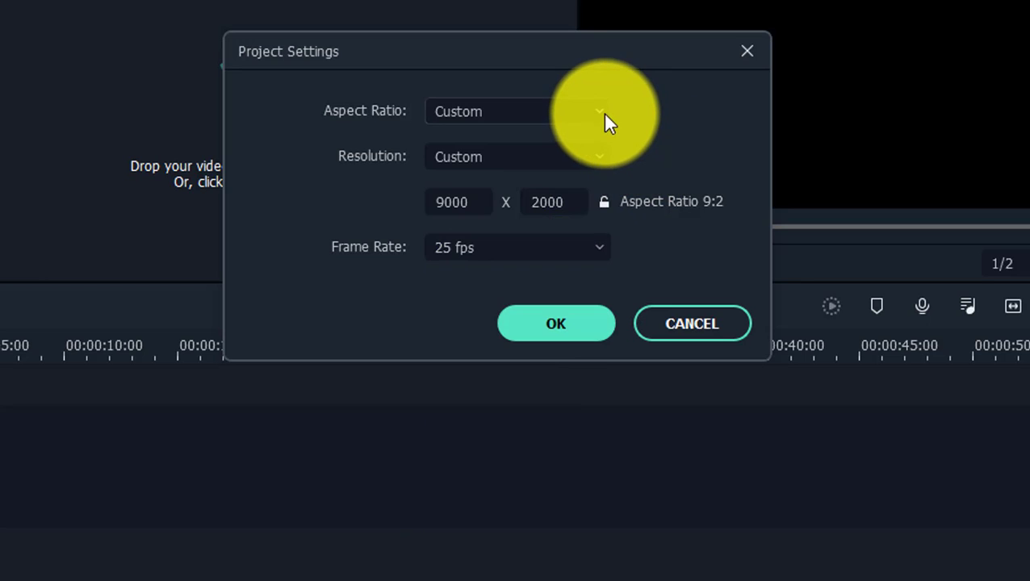
left_click(603, 112)
left_click(521, 171)
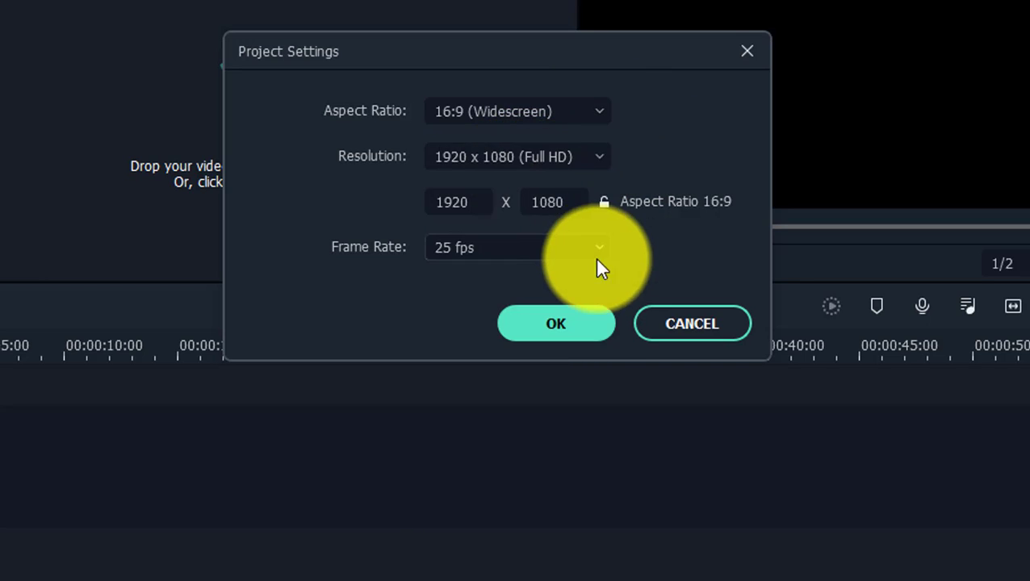
left_click(610, 346)
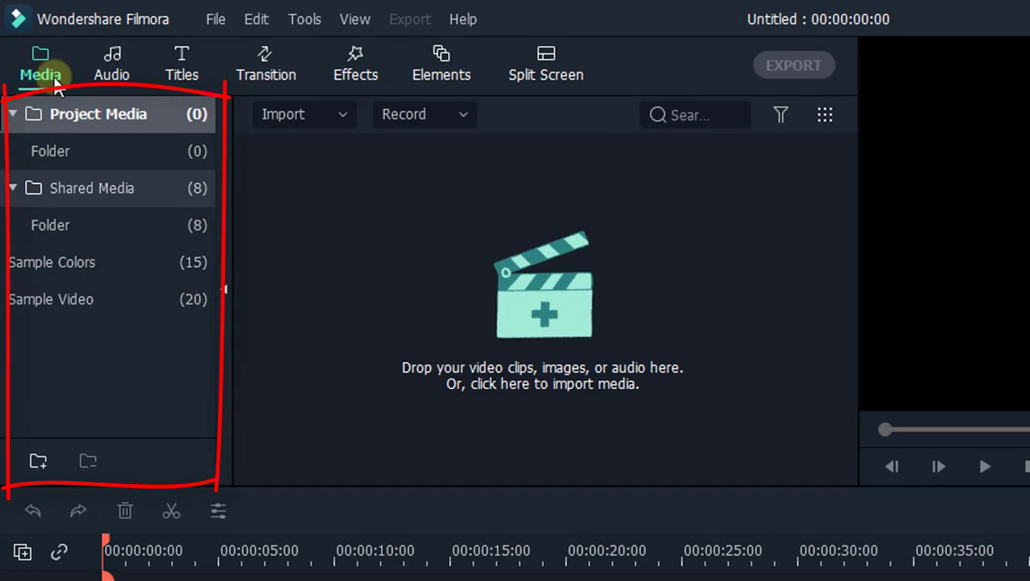
Compare the category lists of the audio, titles and transition libraries, then return to the media library
left_click(114, 47)
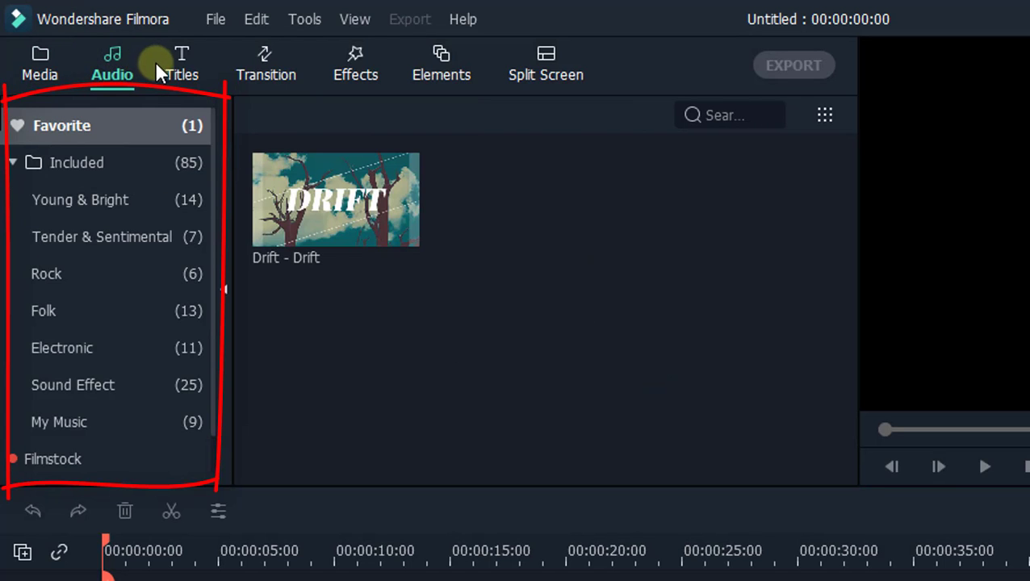
left_click(166, 63)
left_click(290, 64)
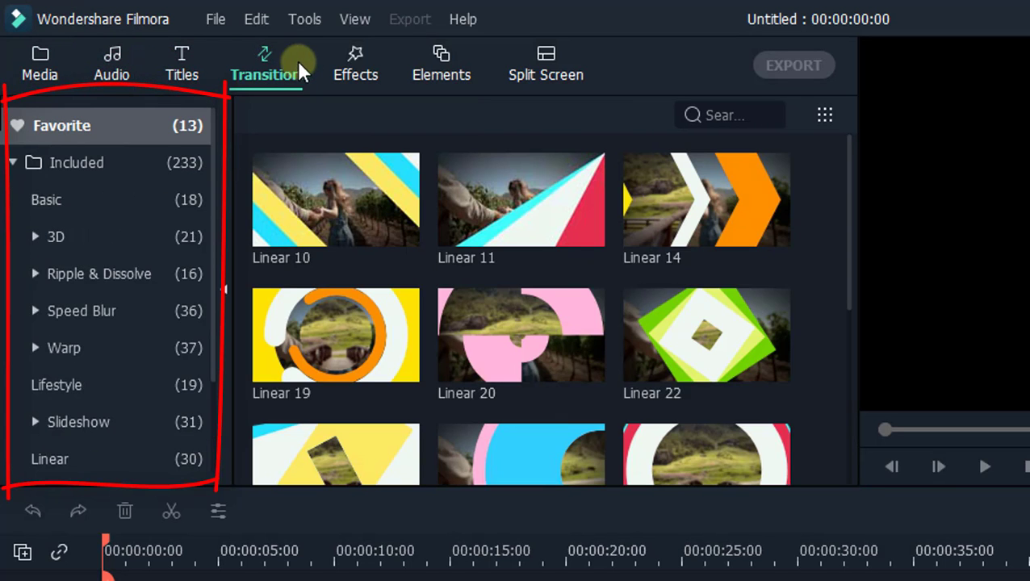
left_click(98, 55)
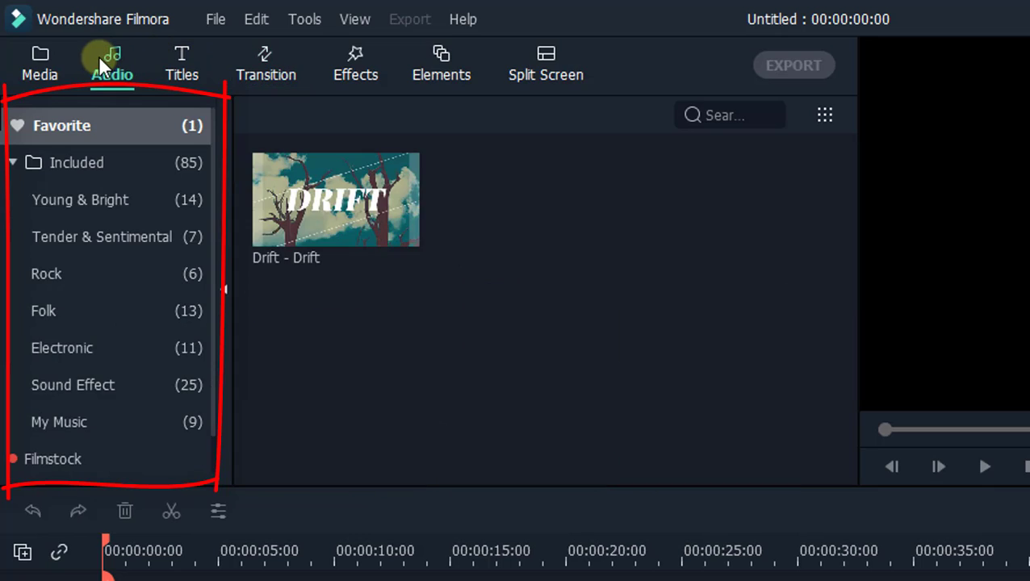
left_click(36, 68)
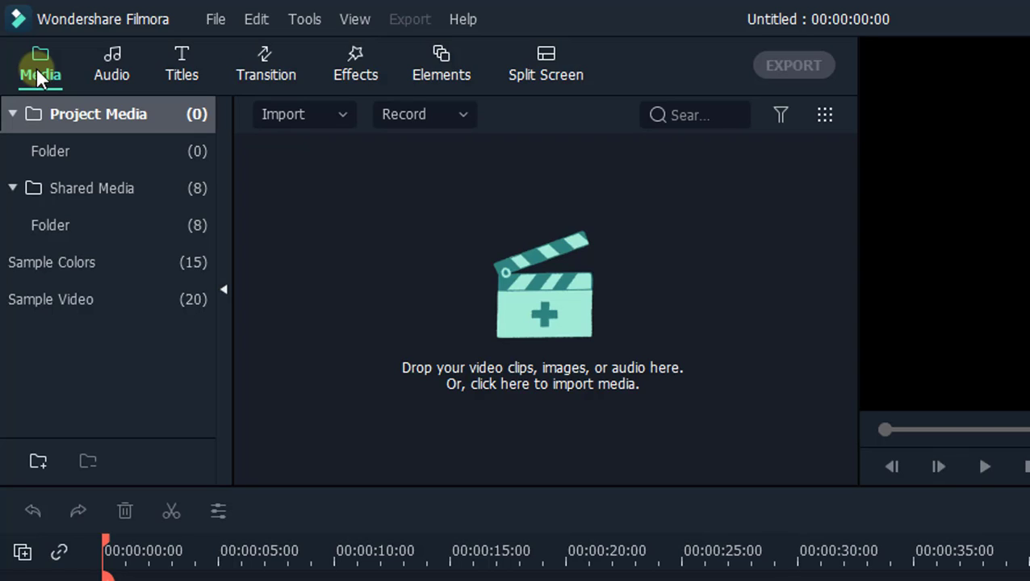
Add a new folder named VIDEOS under Project Media
left_click(32, 466)
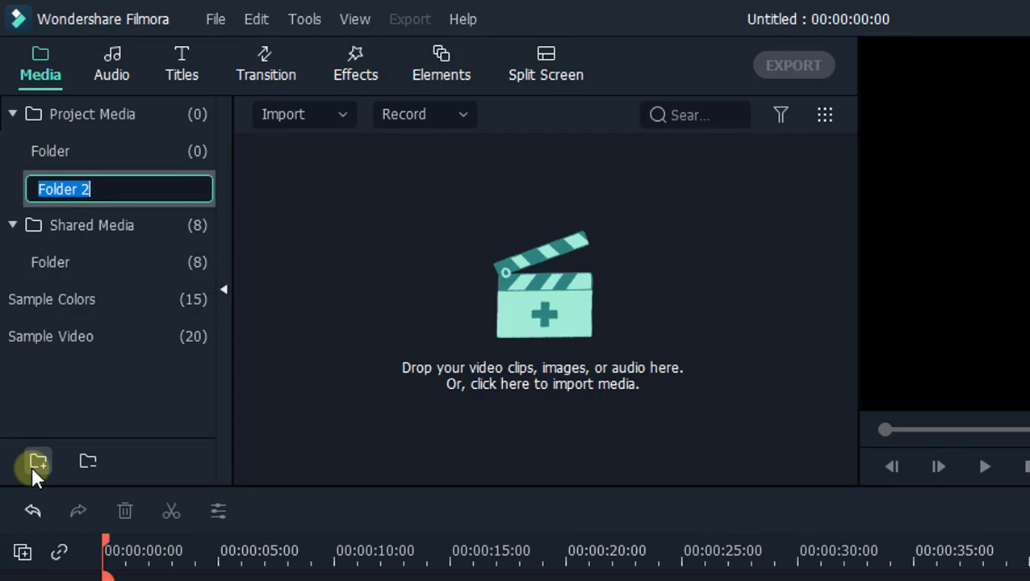
type("Vi")
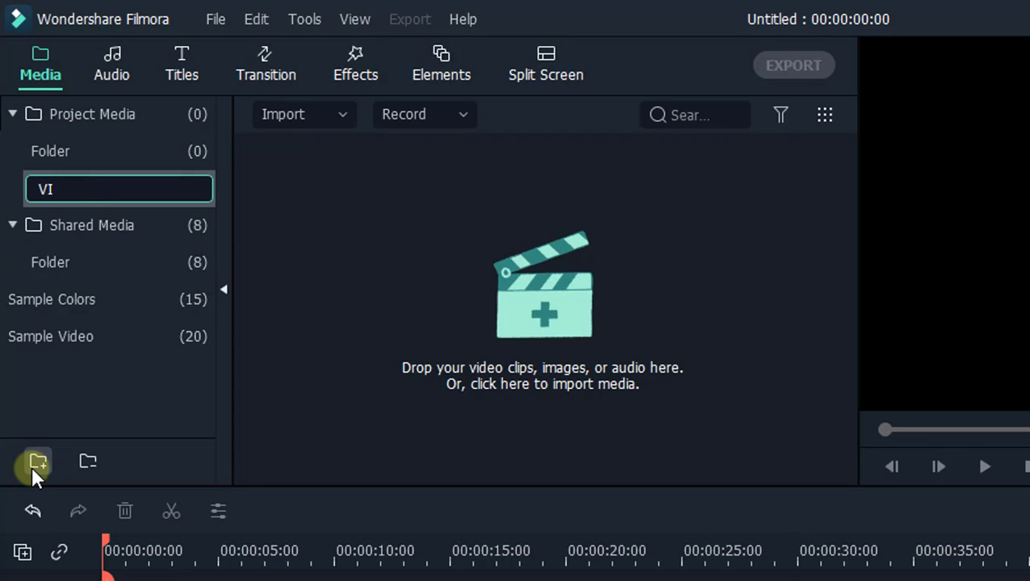
type("DEOS")
key("Return")
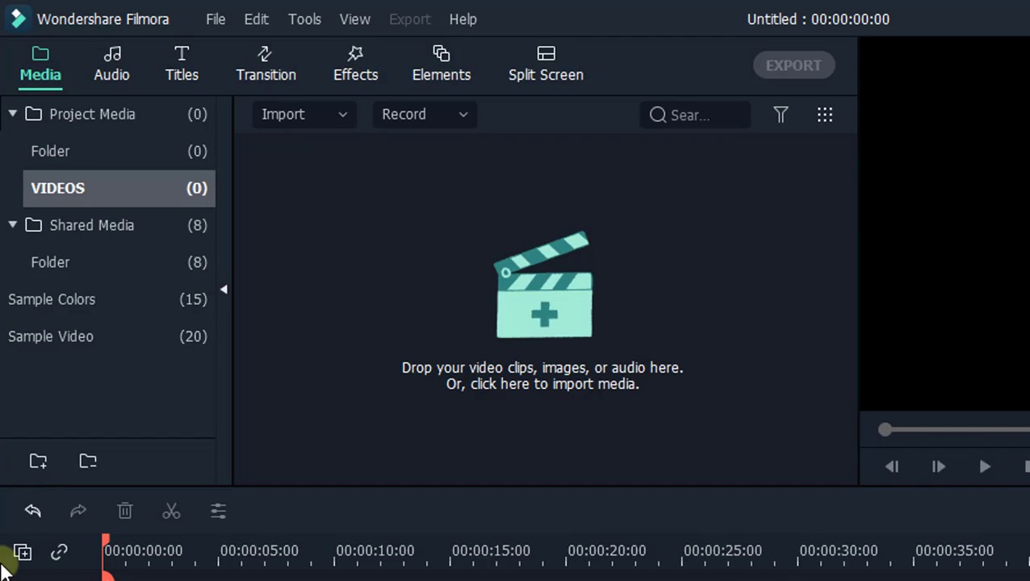
Add a folder named IMAGES under Project Media, check it alongside VIDEOS, and reselect the VIDEOS folder
left_click(46, 458)
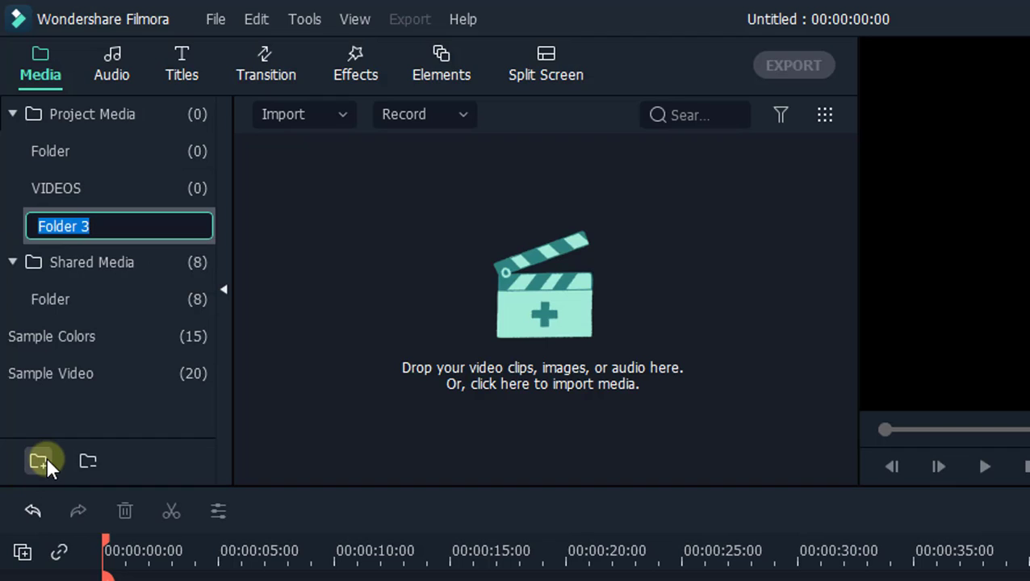
type("IMAGES")
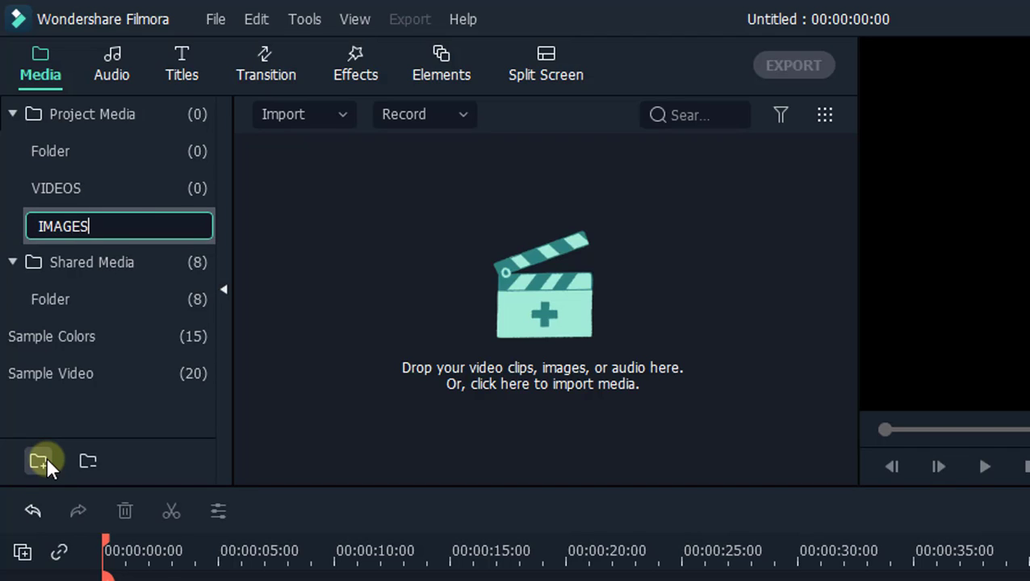
key("Return")
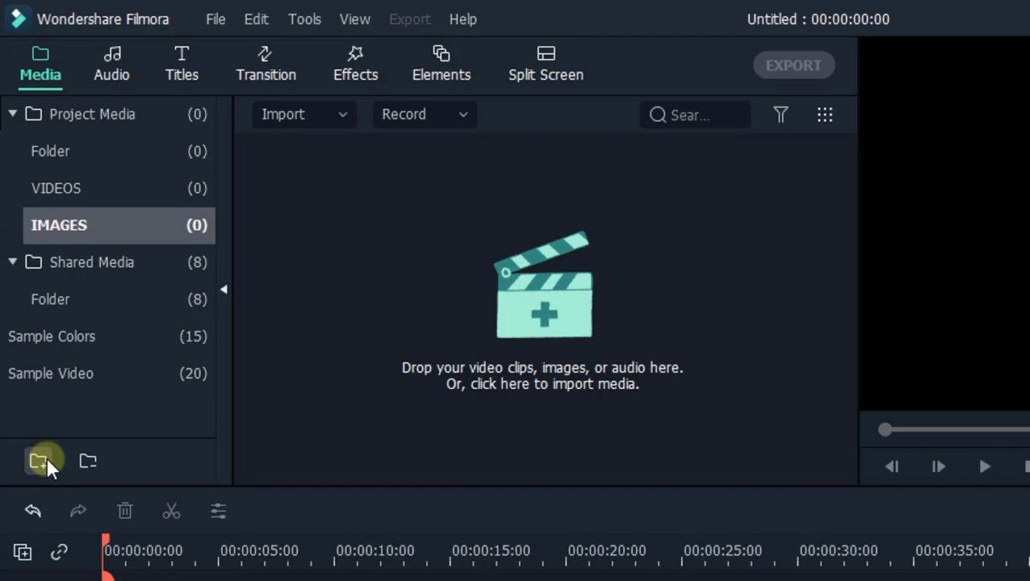
left_click(83, 188)
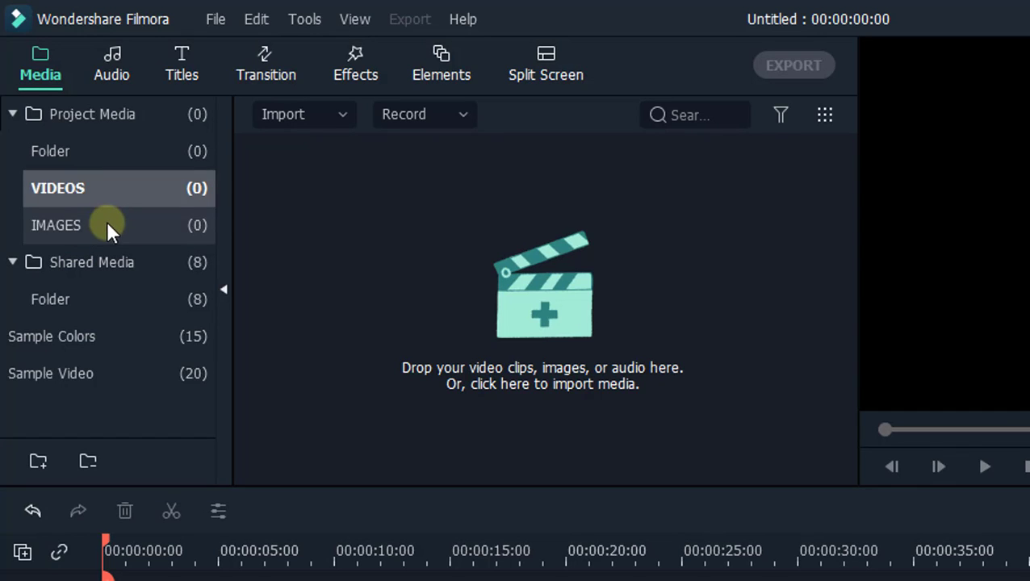
left_click(106, 224)
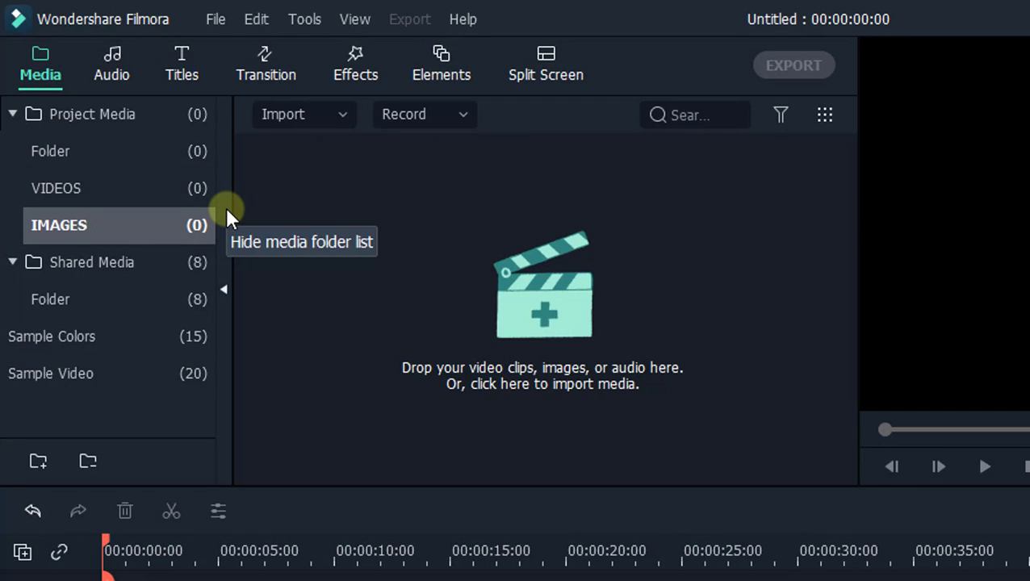
left_click(188, 191)
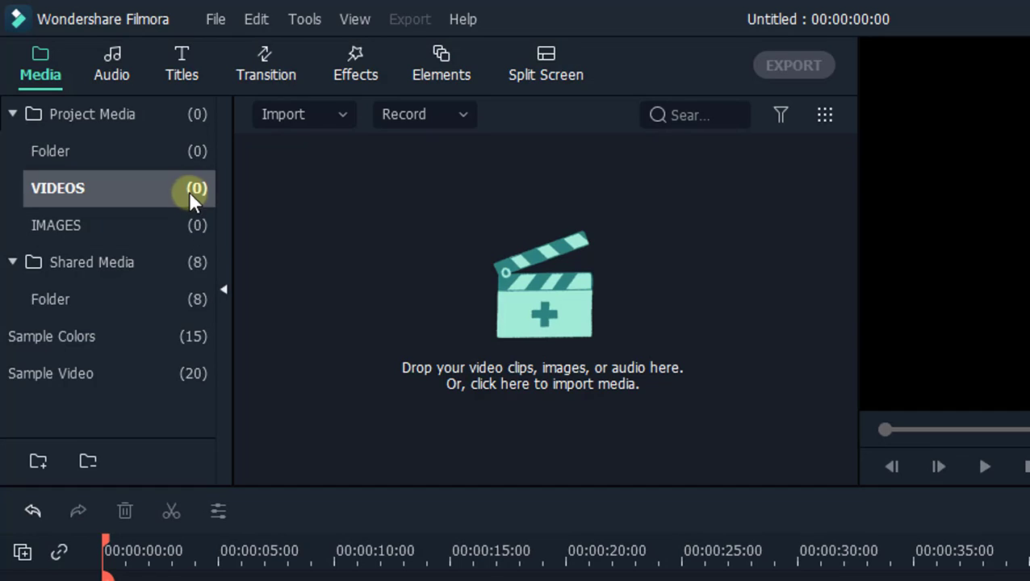
left_click(340, 118)
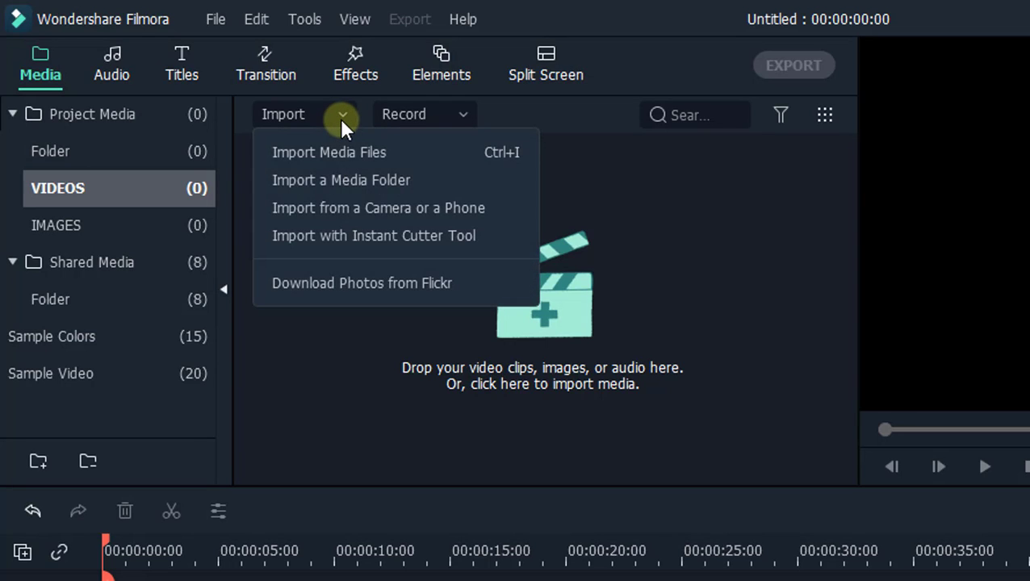
left_click(399, 171)
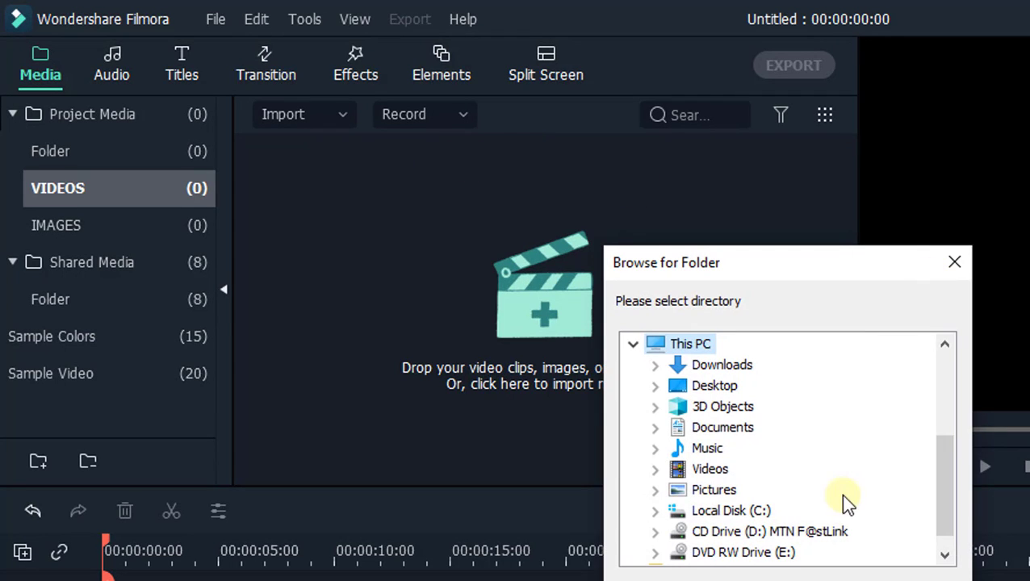
left_click(910, 580)
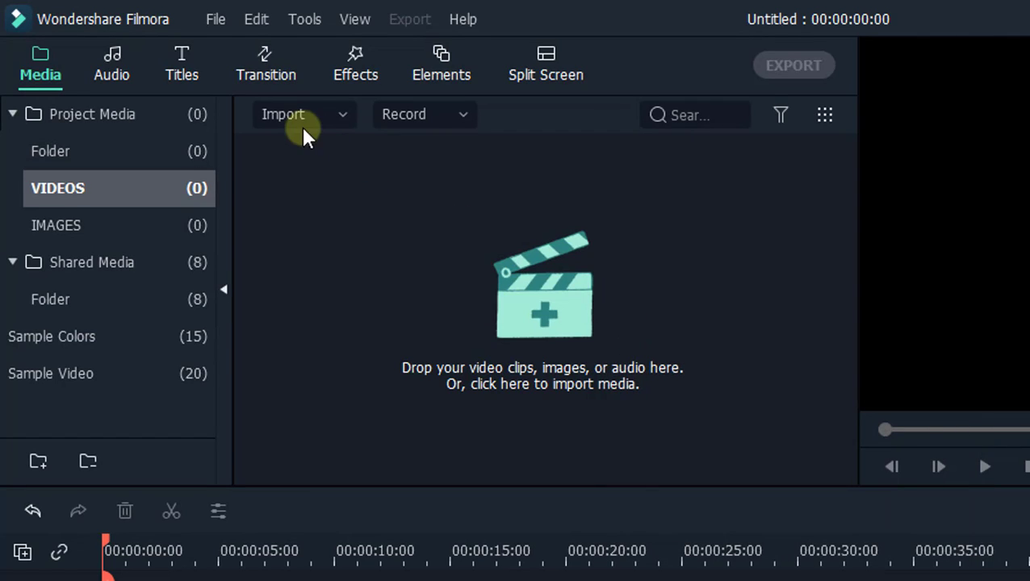
Import the LEARN video file from the VFX folder into the VIDEOS project folder
left_click(324, 114)
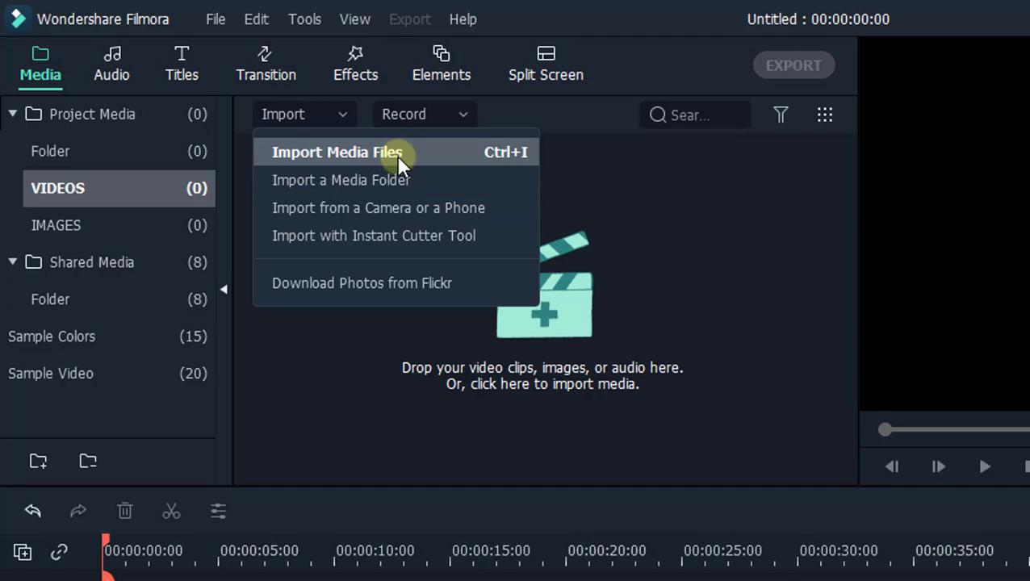
left_click(400, 158)
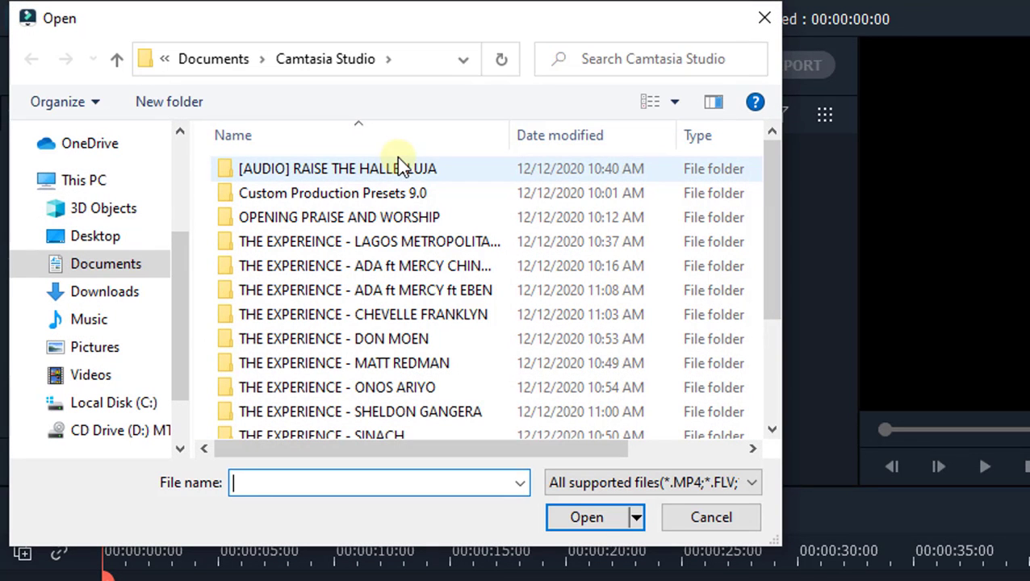
scroll(143, 238, "up", 3)
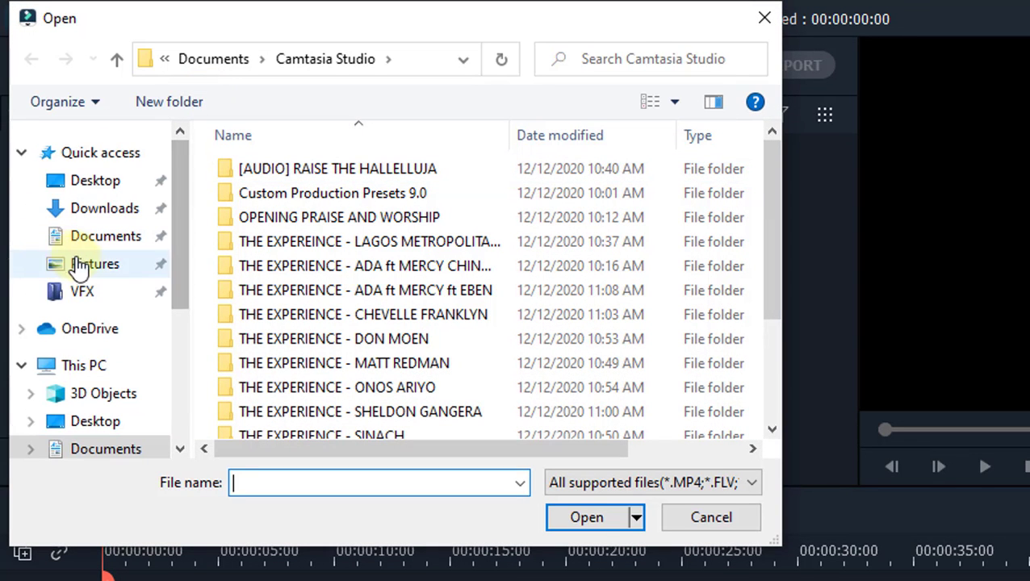
left_click(85, 292)
left_click(271, 198)
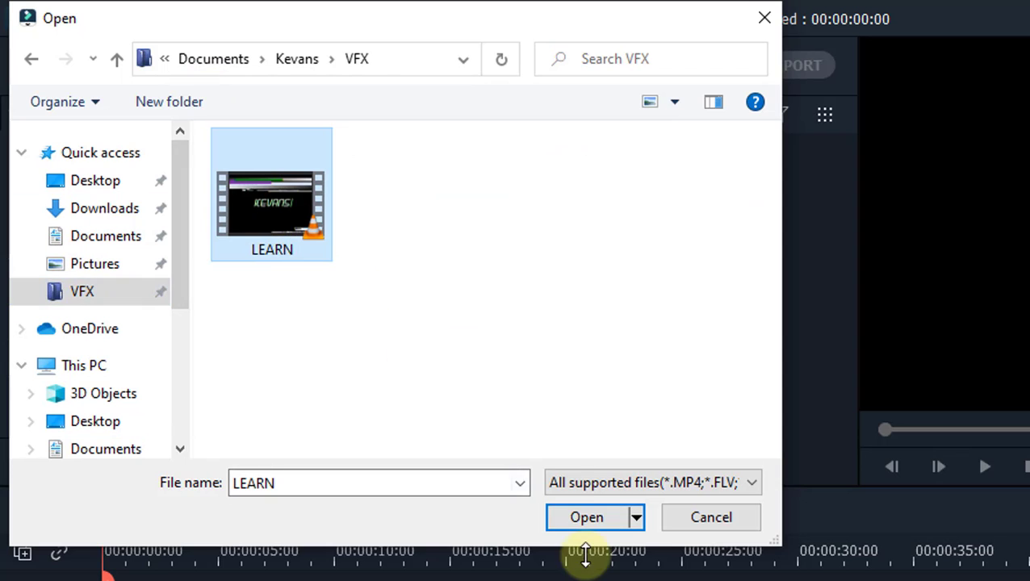
left_click(573, 516)
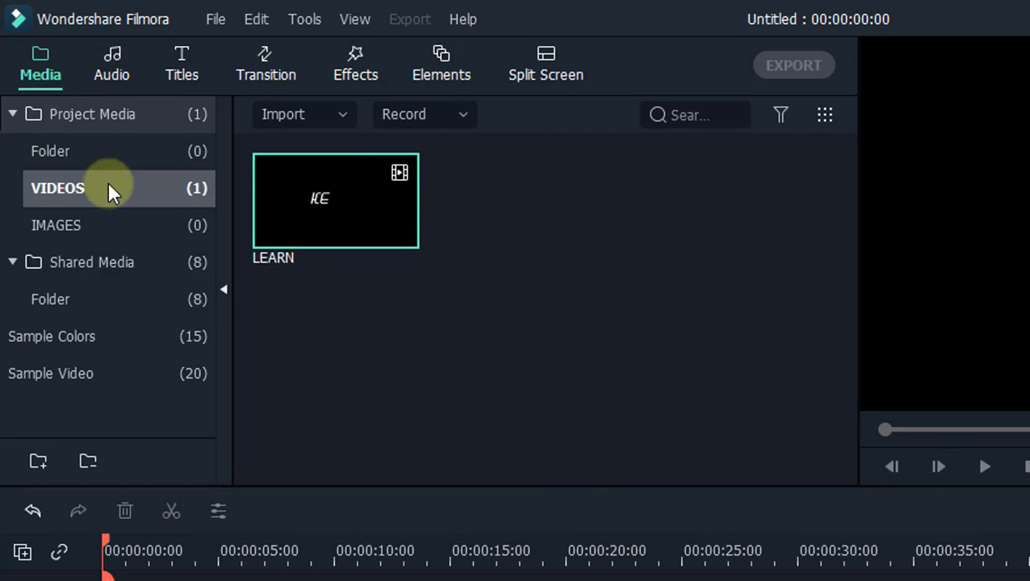
Import the [B] KEVANS STUDIOS image from the Pictures directory into the IMAGES project folder
left_click(101, 232)
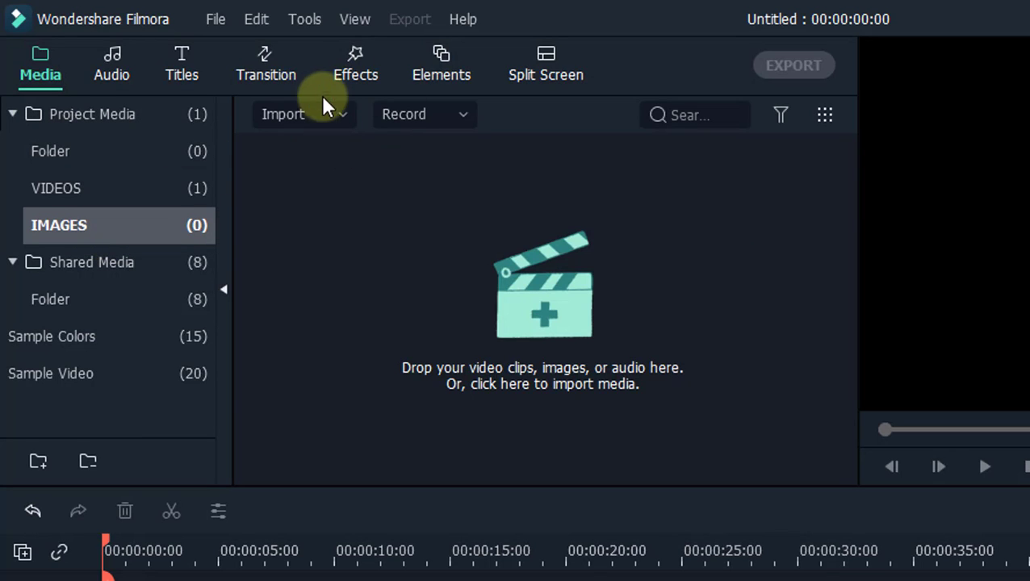
left_click(342, 115)
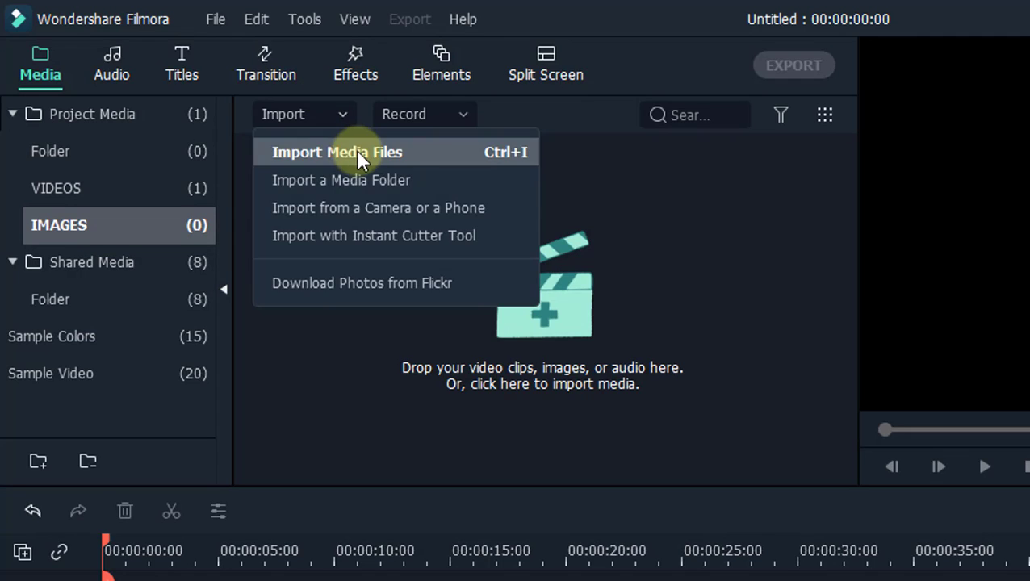
left_click(356, 151)
scroll(187, 265, "down", 2)
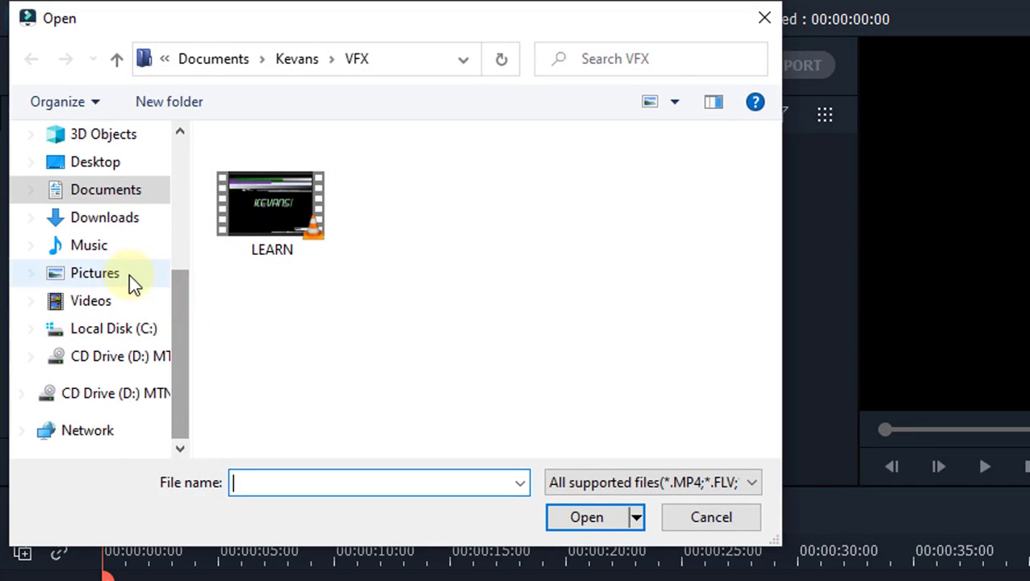
left_click(87, 282)
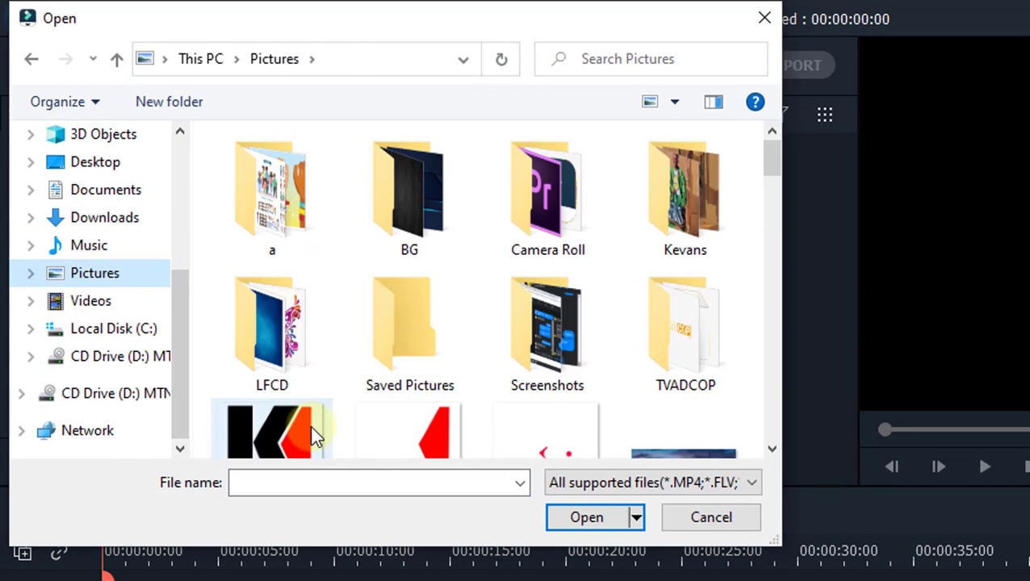
left_click(271, 432)
left_click(586, 518)
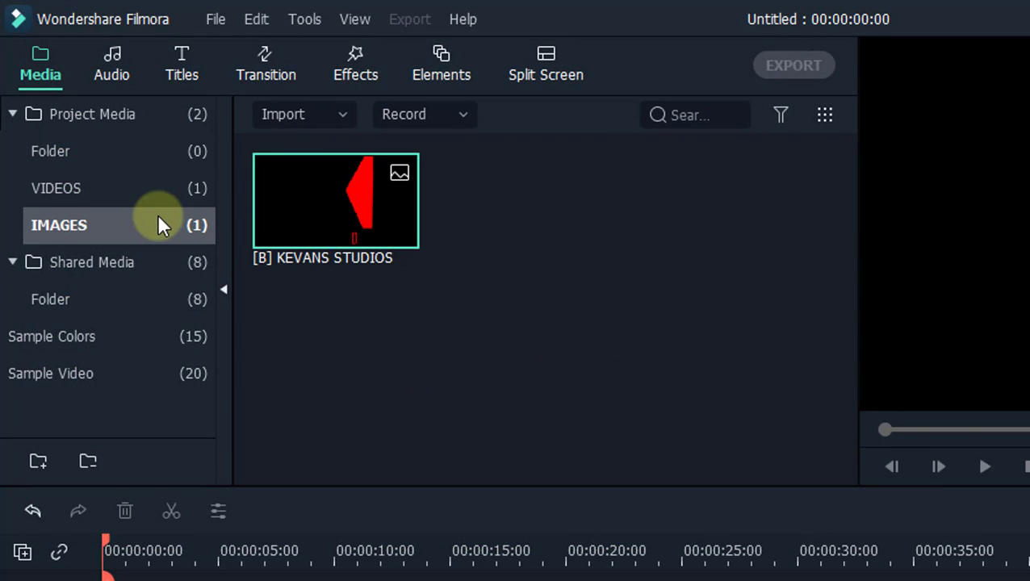
Check the VIDEOS folder's contents, and delete the IMAGES folder together with its imported image
left_click(148, 193)
left_click(143, 237)
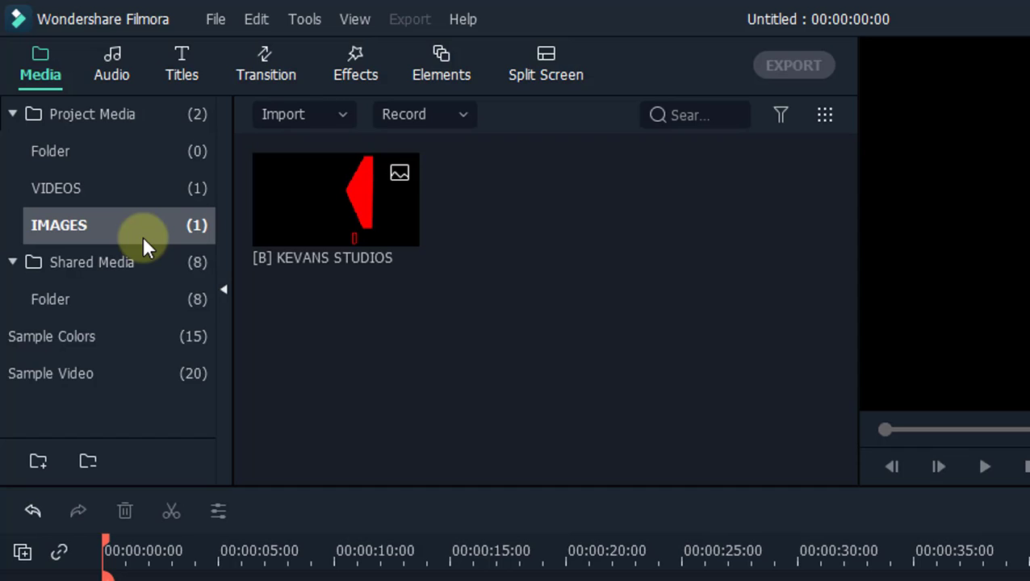
left_click(91, 460)
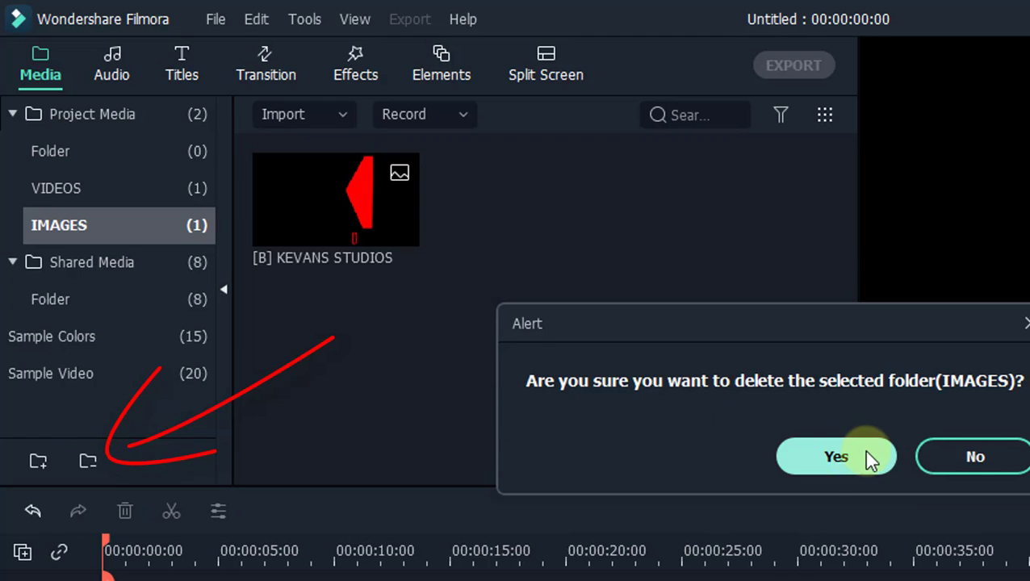
left_click(844, 454)
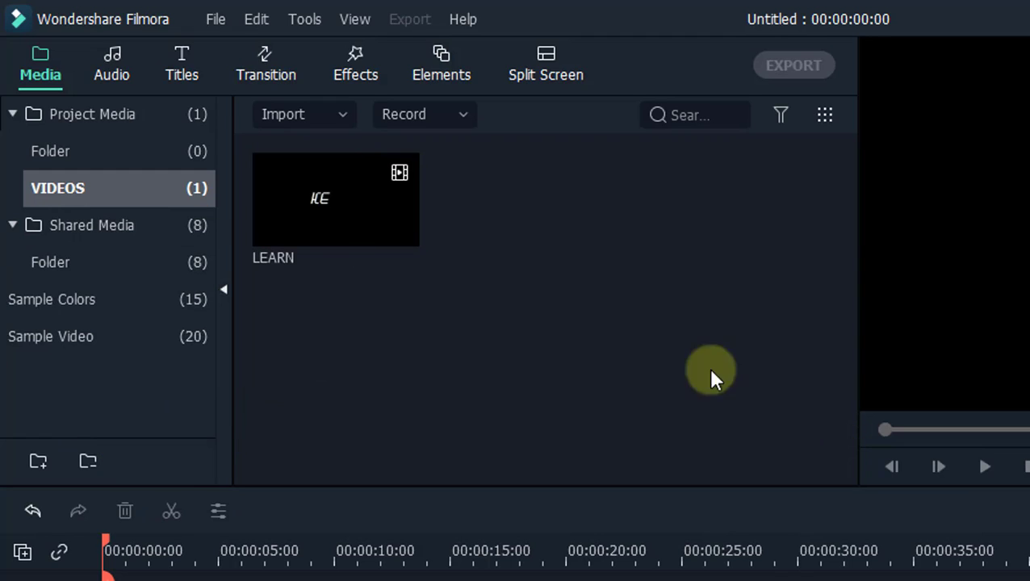
Delete the VIDEOS folder and its imported clip, leaving only the default folder under Project Media
left_click(116, 157)
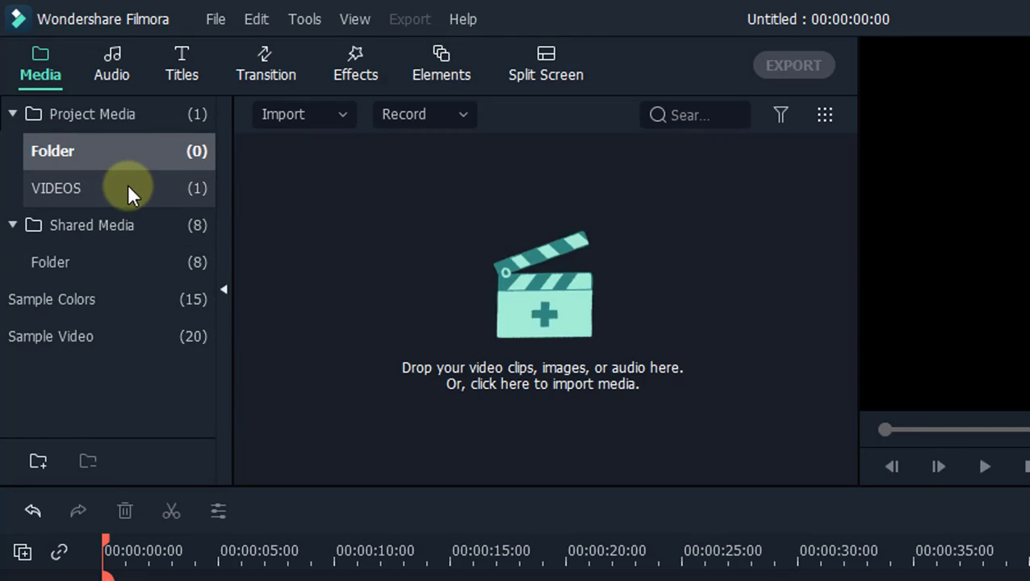
left_click(123, 180)
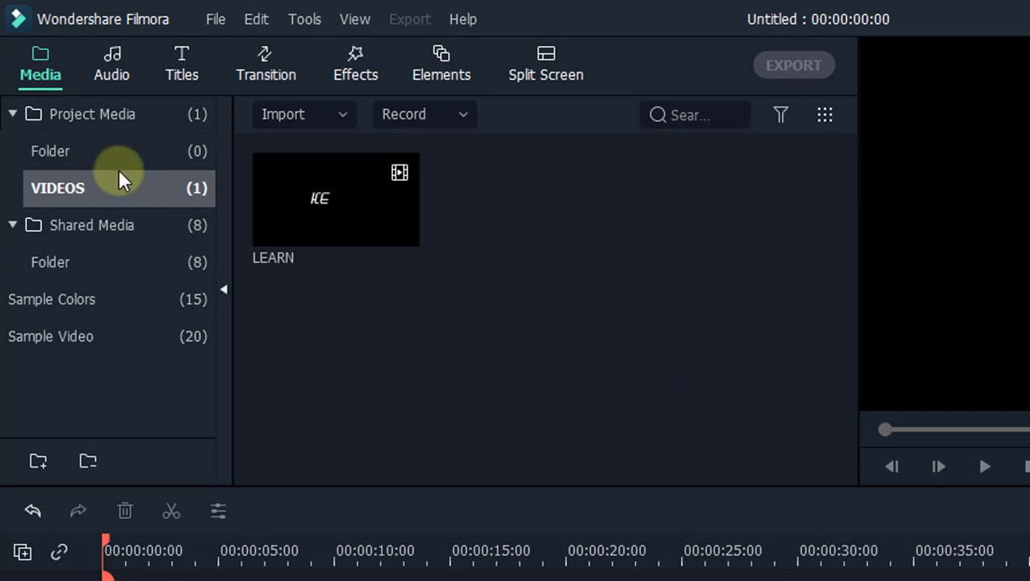
left_click(89, 462)
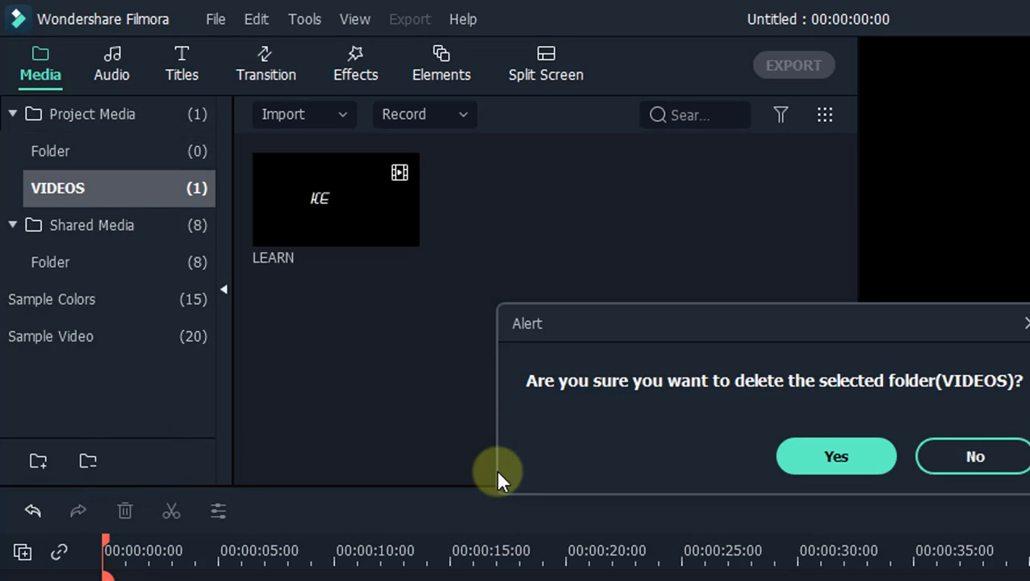
left_click(847, 453)
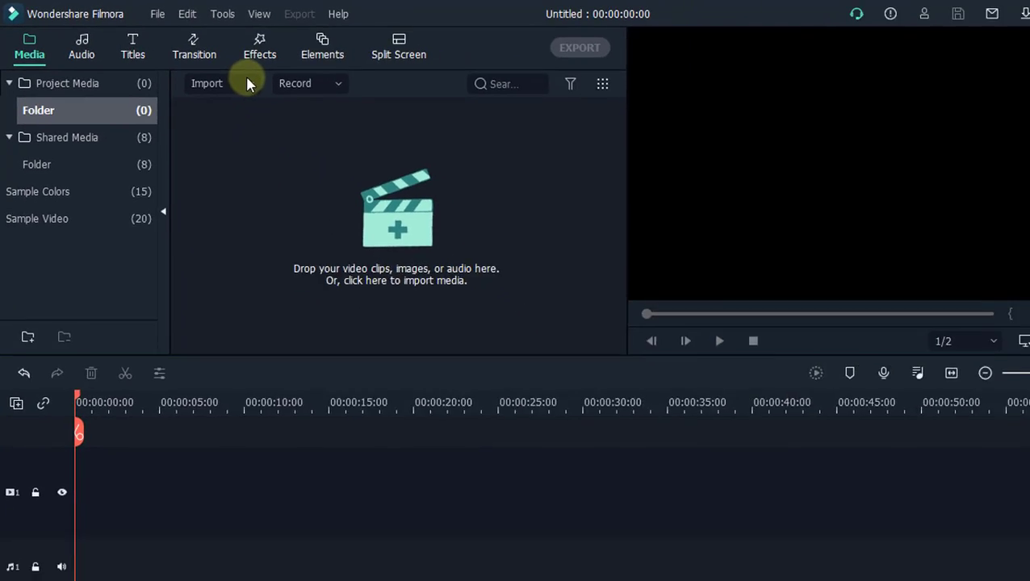
left_click(334, 112)
left_click(429, 172)
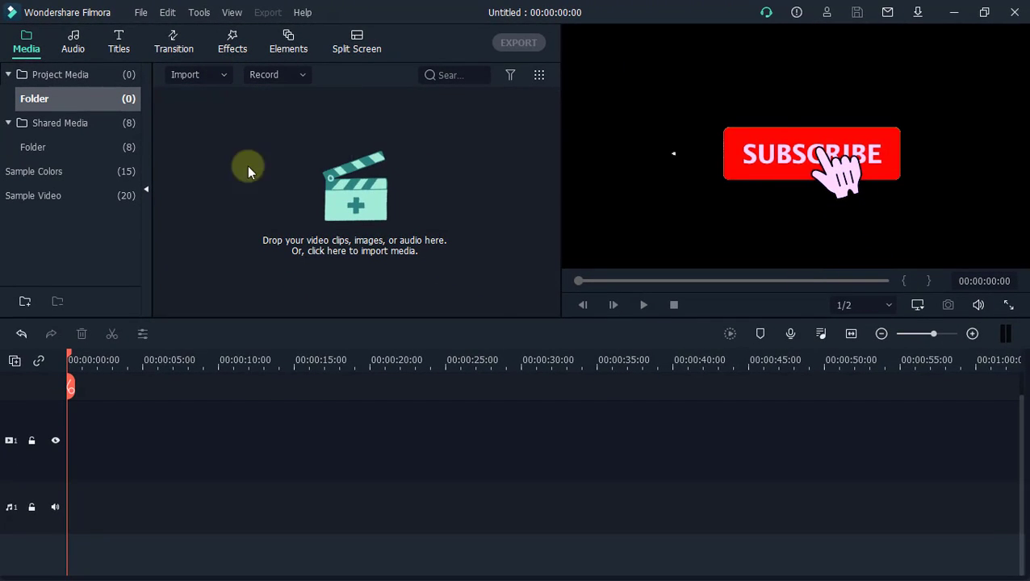
left_click(499, 12)
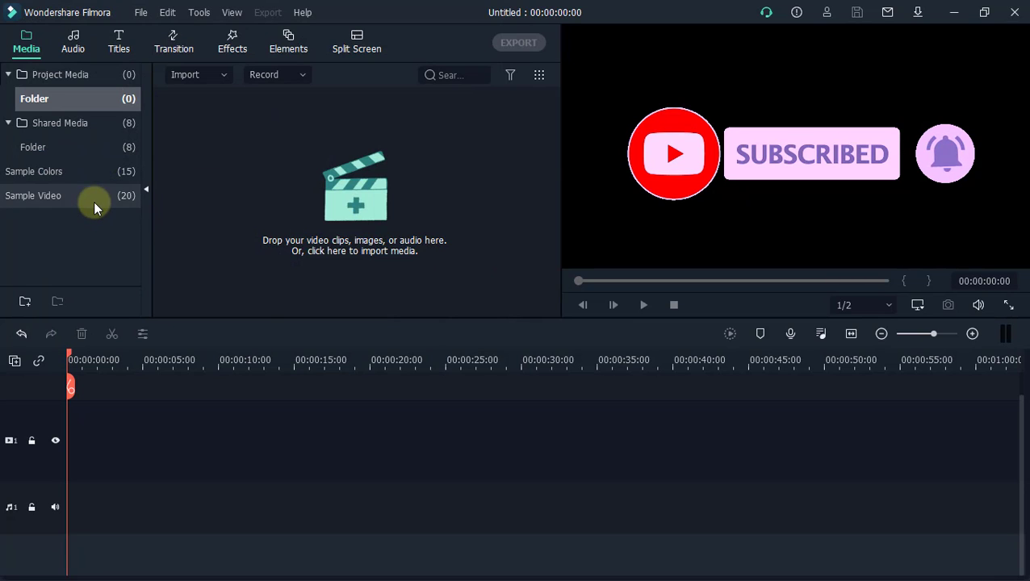
Browse the Sample Video collection and preview the Travel 02, Travel 01 and Travel 03 clips
left_click(94, 201)
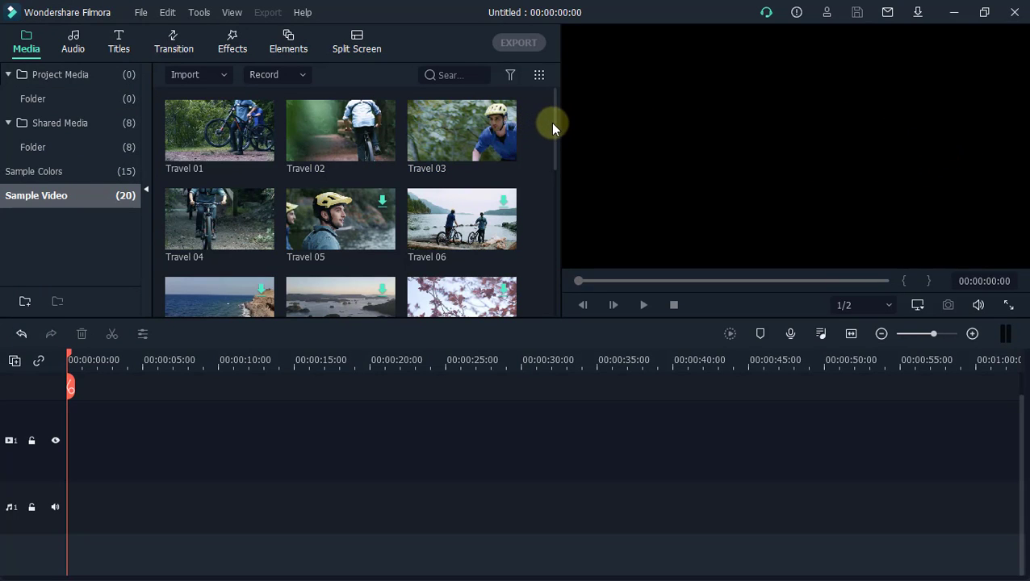
left_click_drag(554, 115, 563, 73)
mouse_move(554, 132)
left_mouse_down()
mouse_move(542, 178)
mouse_move(558, 219)
mouse_move(565, 152)
mouse_move(543, 118)
left_mouse_up()
left_click(333, 132)
double_click(333, 132)
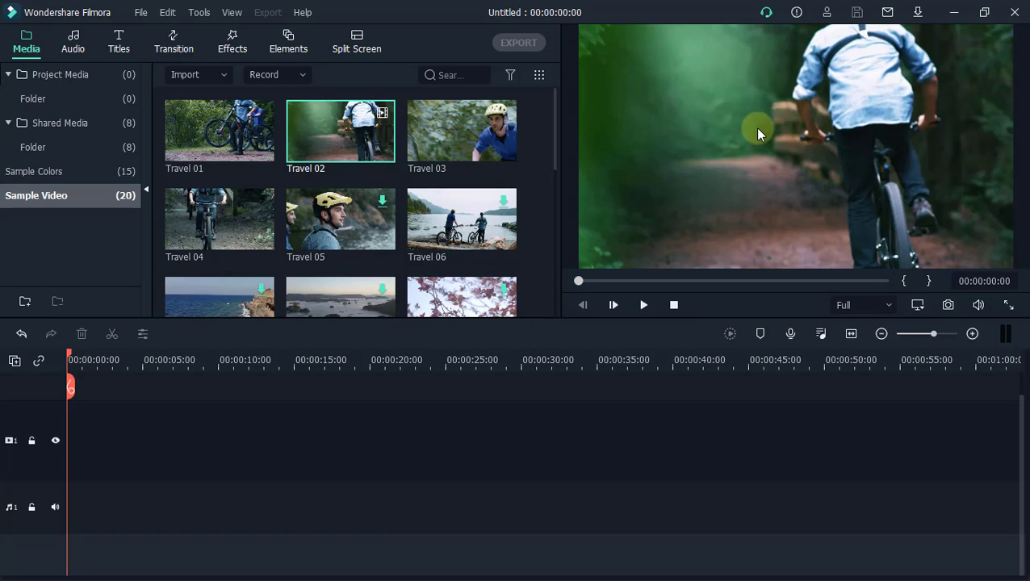
double_click(222, 121)
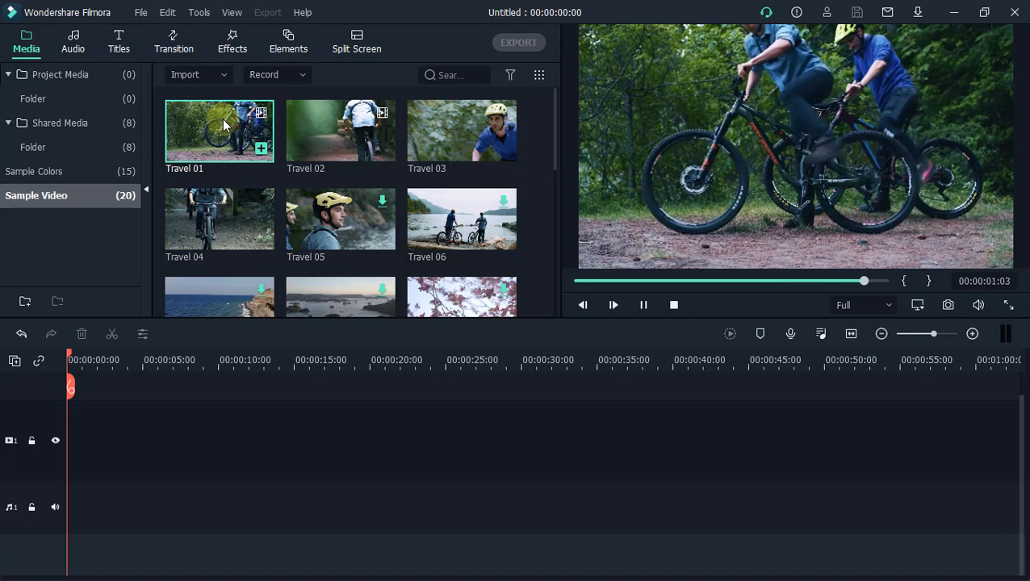
double_click(433, 153)
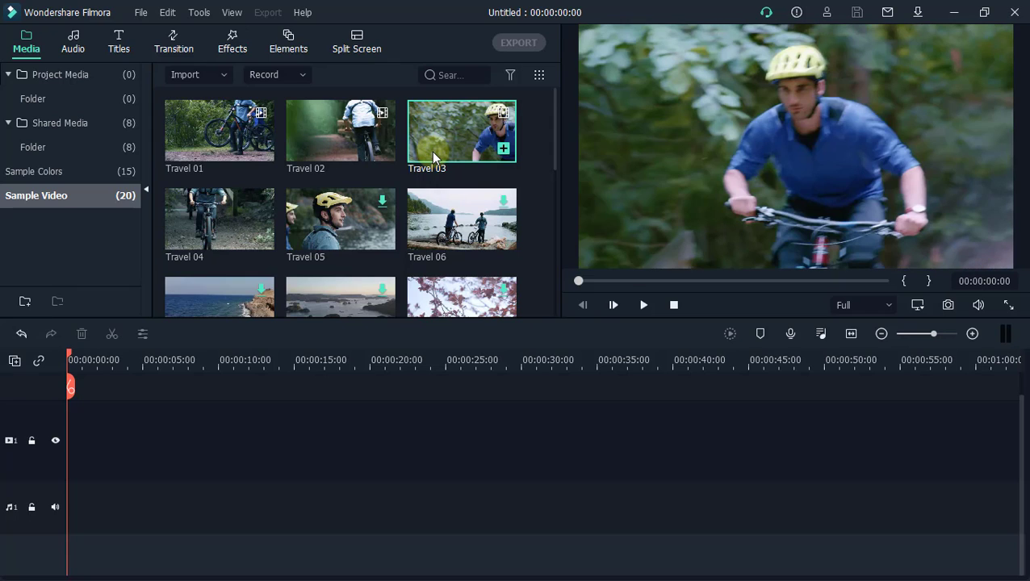
Place the Travel 02 sample clip at the start of video track 1 and play the timeline through
left_click(327, 138)
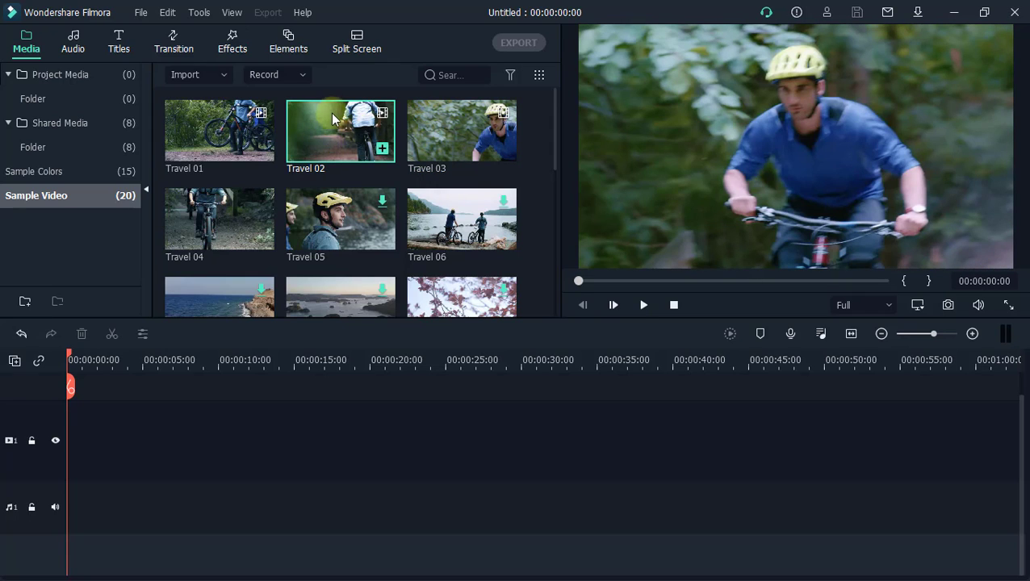
left_click_drag(328, 121, 56, 501)
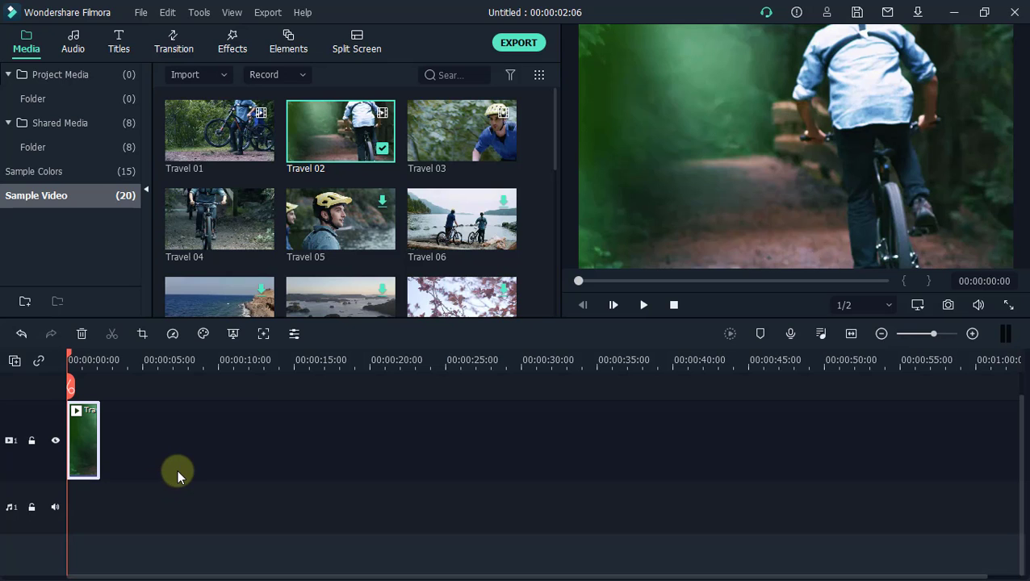
left_click(644, 306)
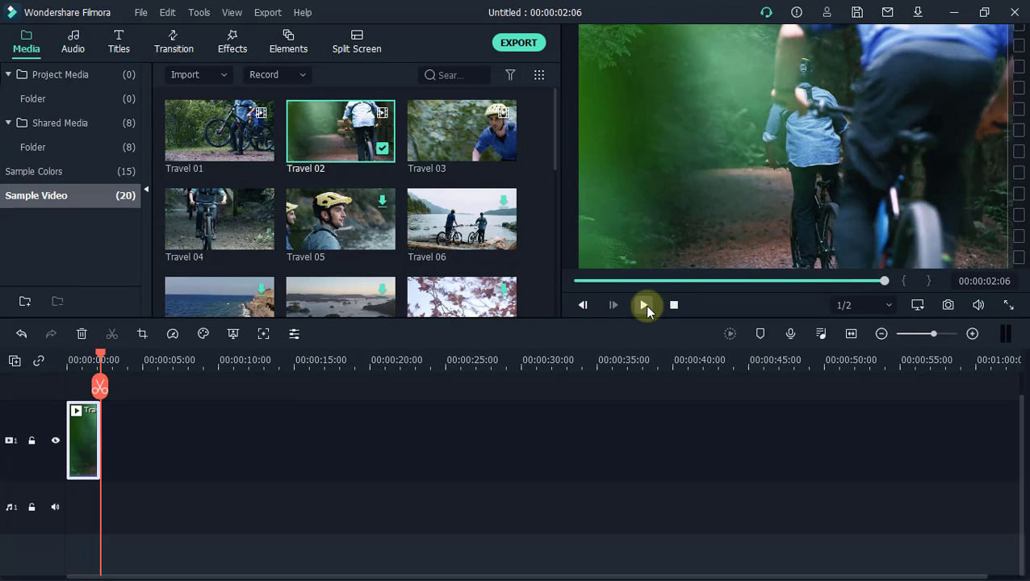
Replay the timeline from the start, and look through the Young & Bright tracks in the included audio library
left_click(644, 305)
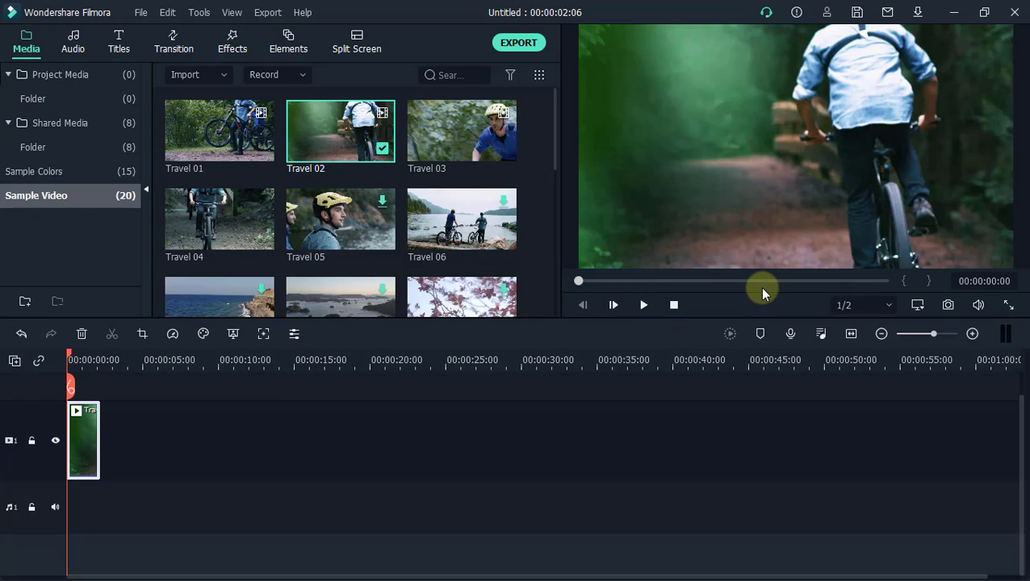
mouse_move(358, 151)
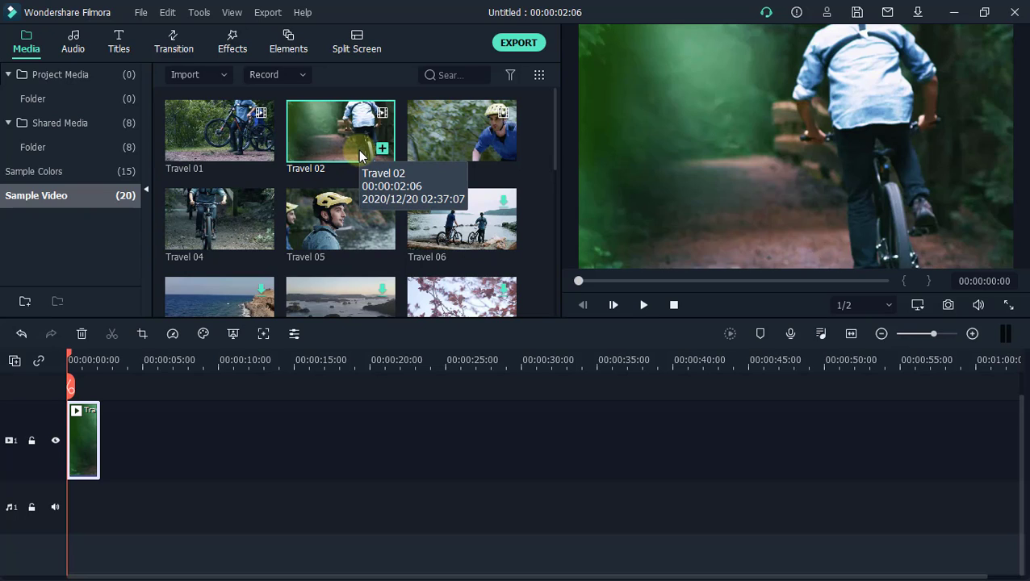
left_click(68, 42)
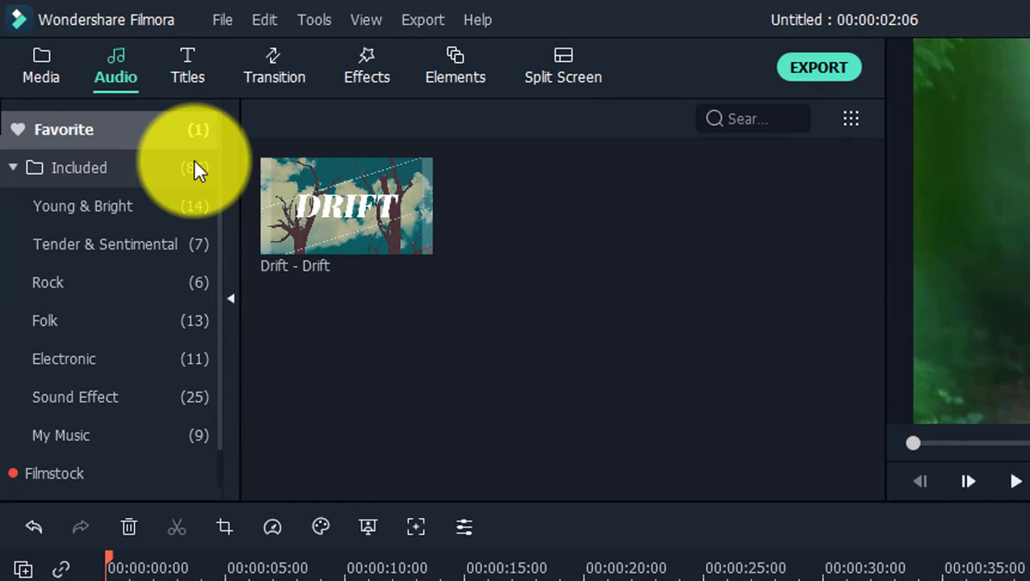
left_click(152, 165)
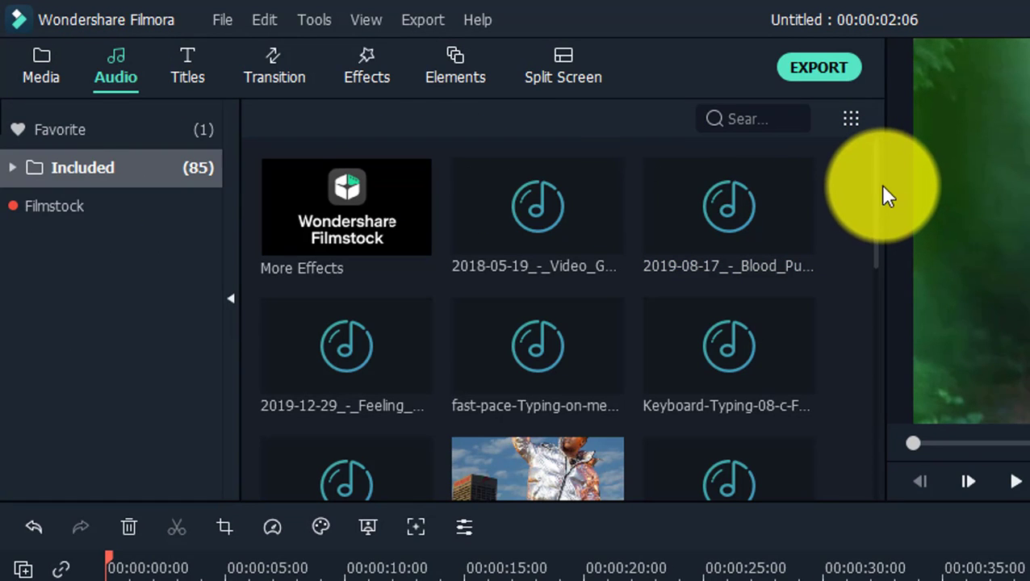
left_click(10, 169)
left_click(66, 209)
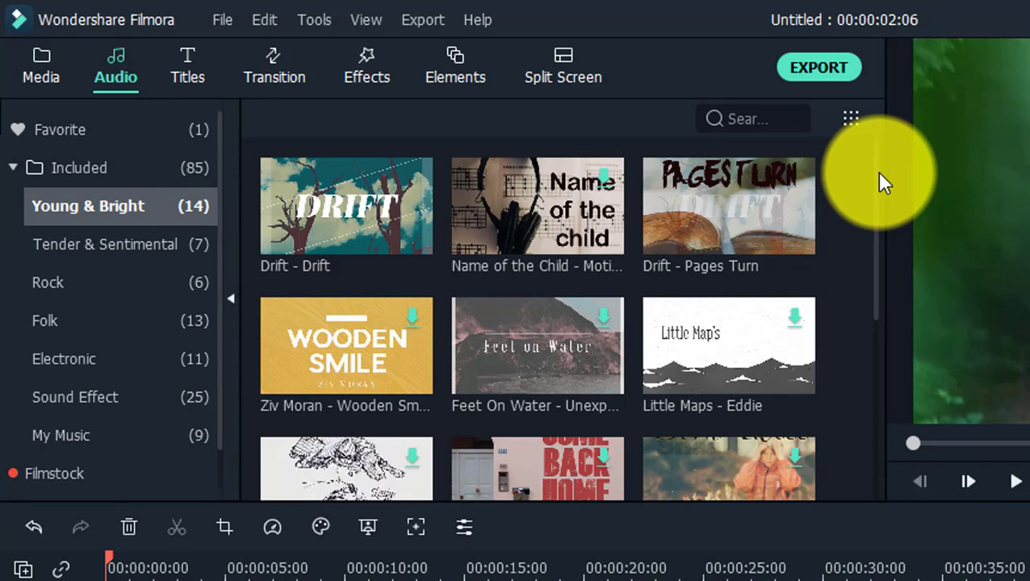
left_click_drag(875, 183, 862, 404)
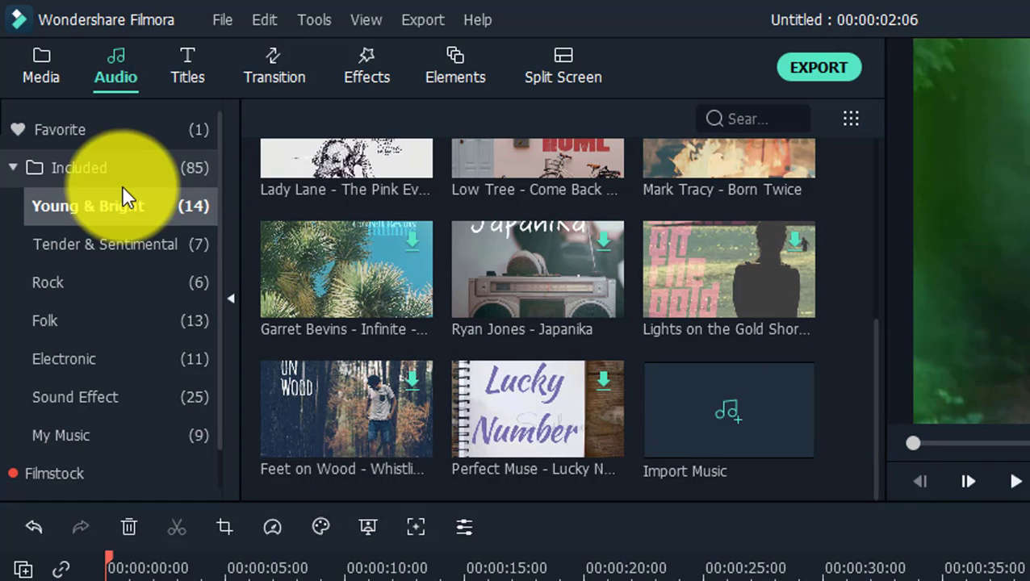
Look through the My Music audio collection and check the options for importing media files or a media folder
left_click(28, 71)
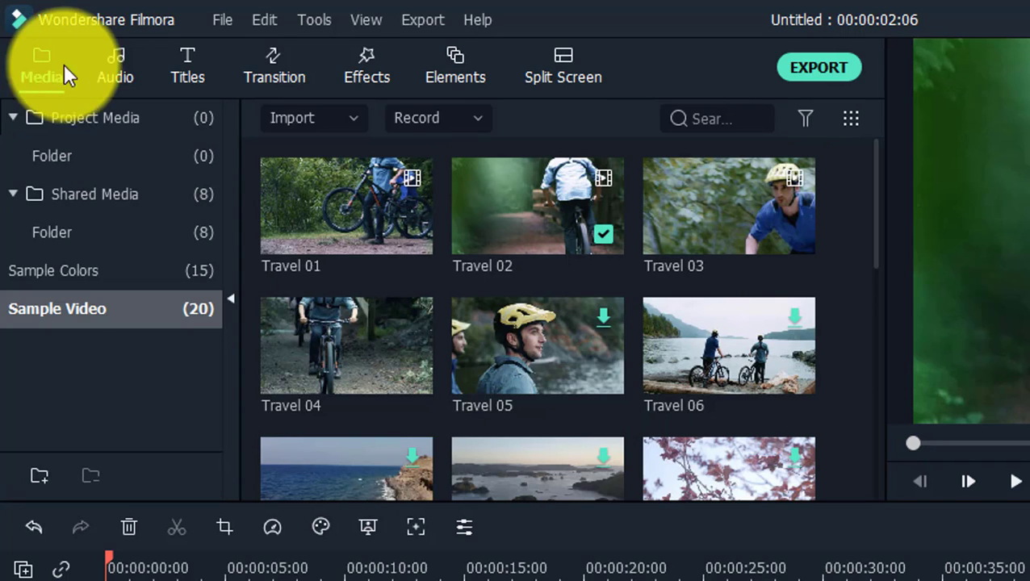
left_click(118, 64)
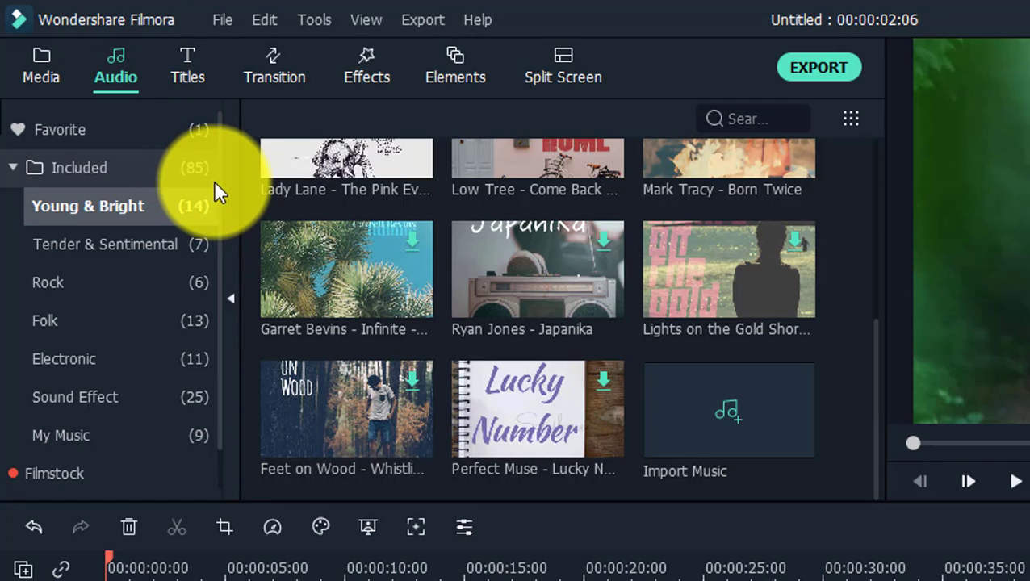
scroll(220, 190, "down", 1)
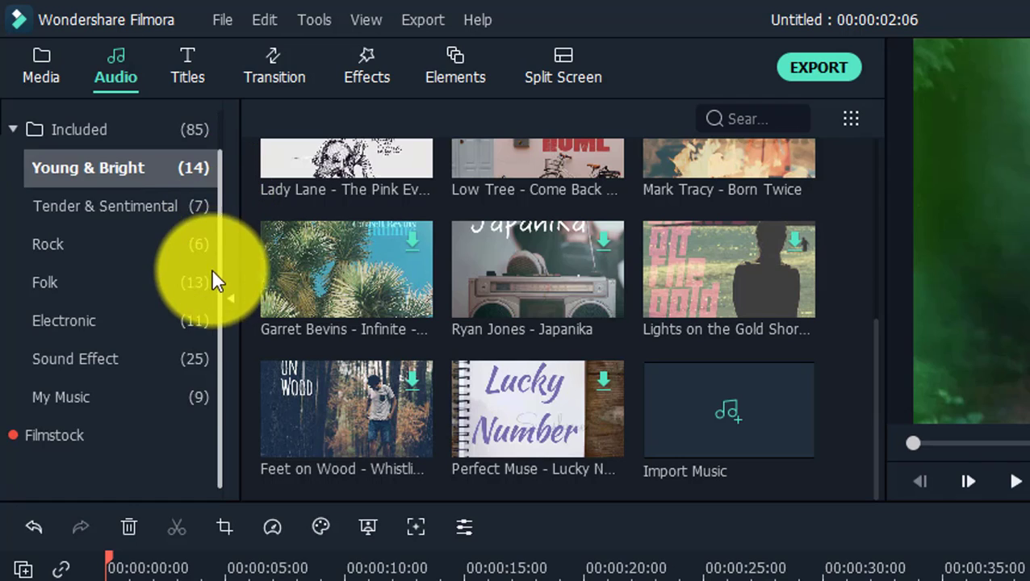
left_click(166, 393)
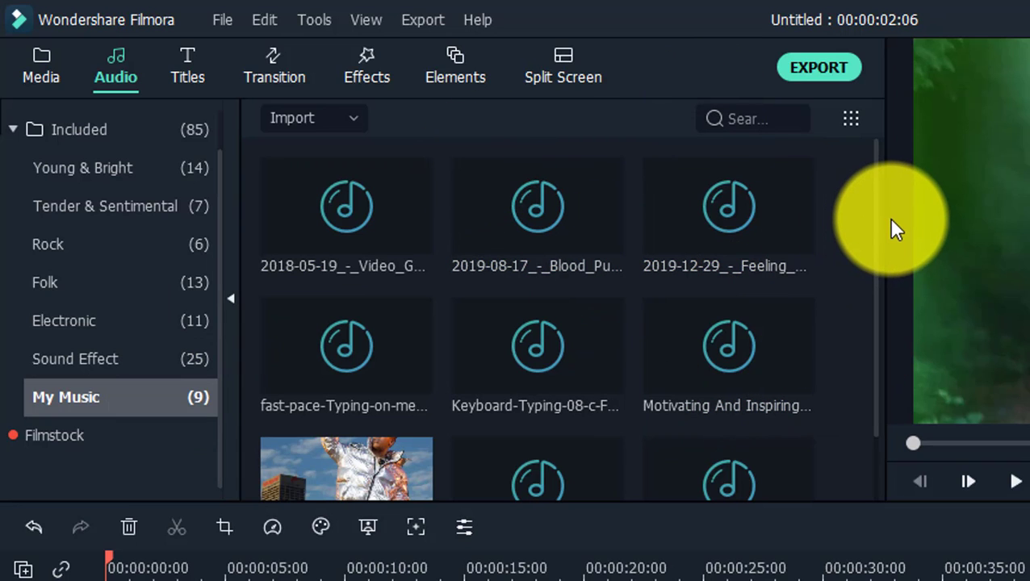
scroll(883, 210, "down", 1)
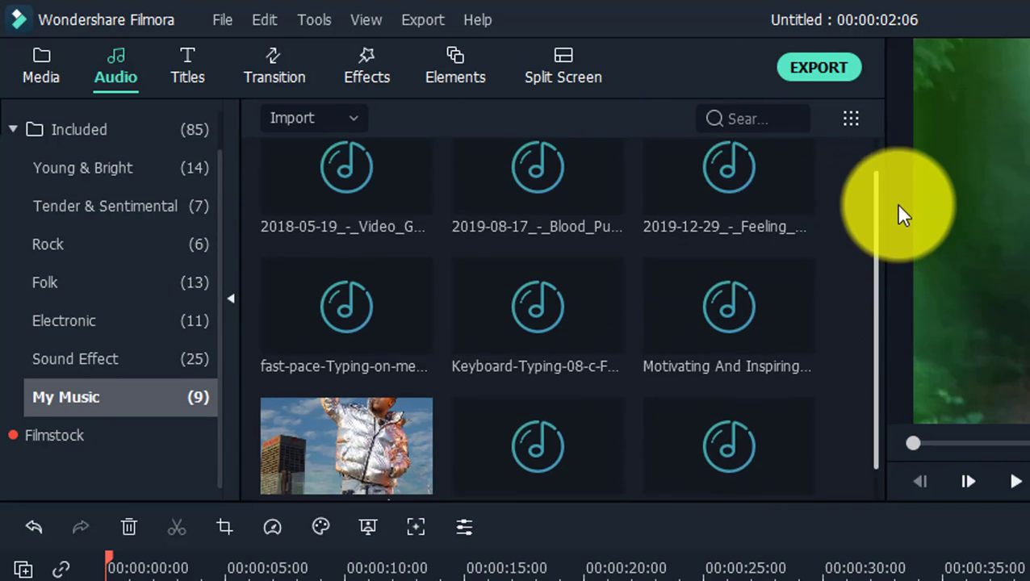
scroll(898, 205, "up", 1)
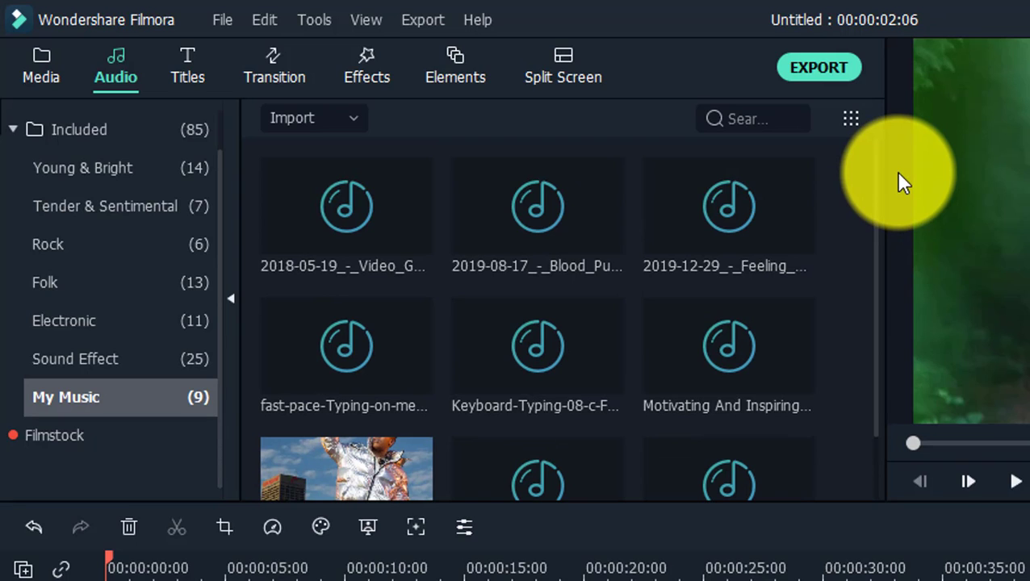
left_click_drag(875, 171, 857, 276)
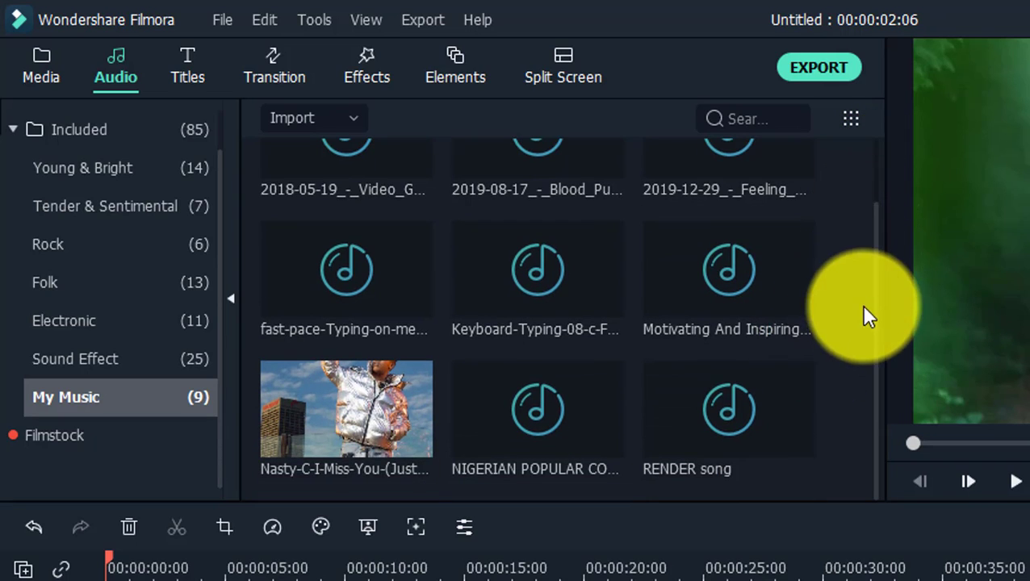
left_click_drag(877, 347, 881, 218)
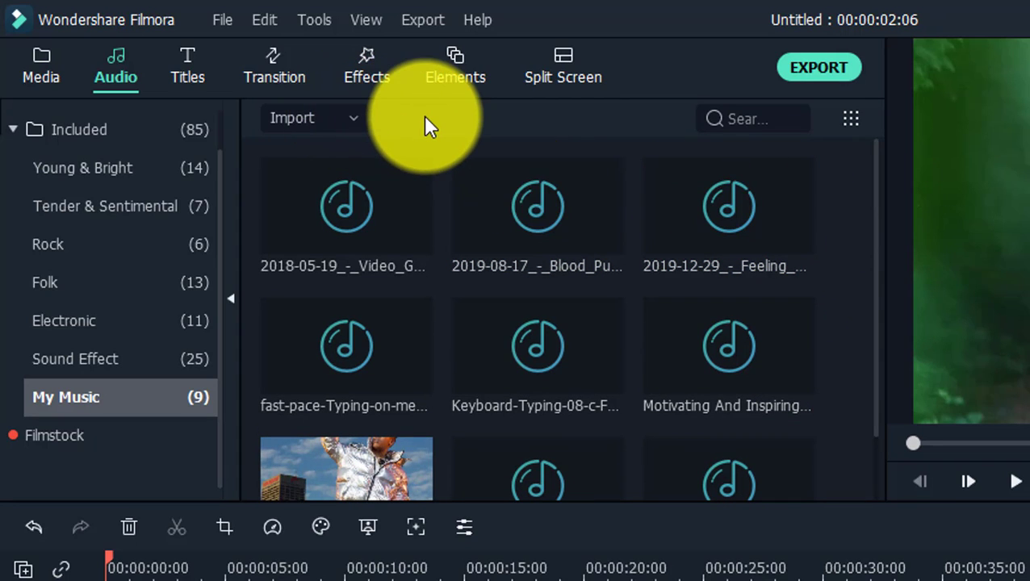
left_click(360, 117)
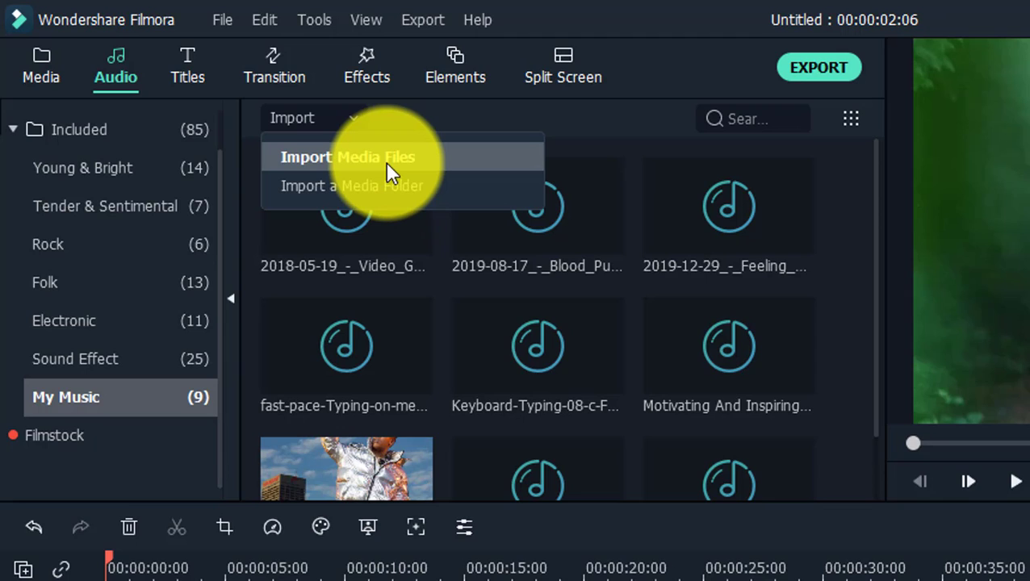
left_click(526, 109)
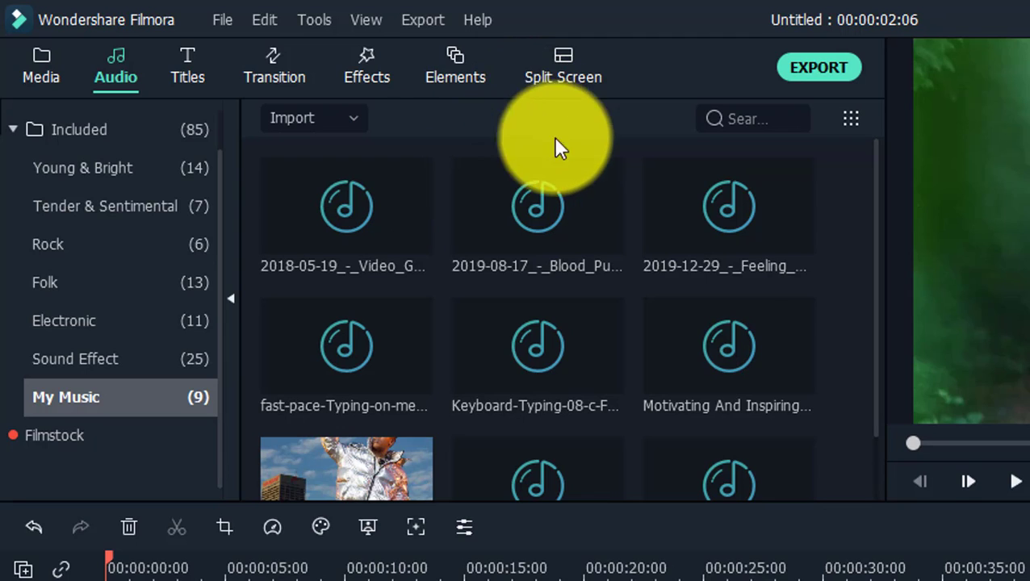
Preview the 2019-12-29 Feeling The Best track from My Music and place it at the start of audio track 1
left_click(731, 190)
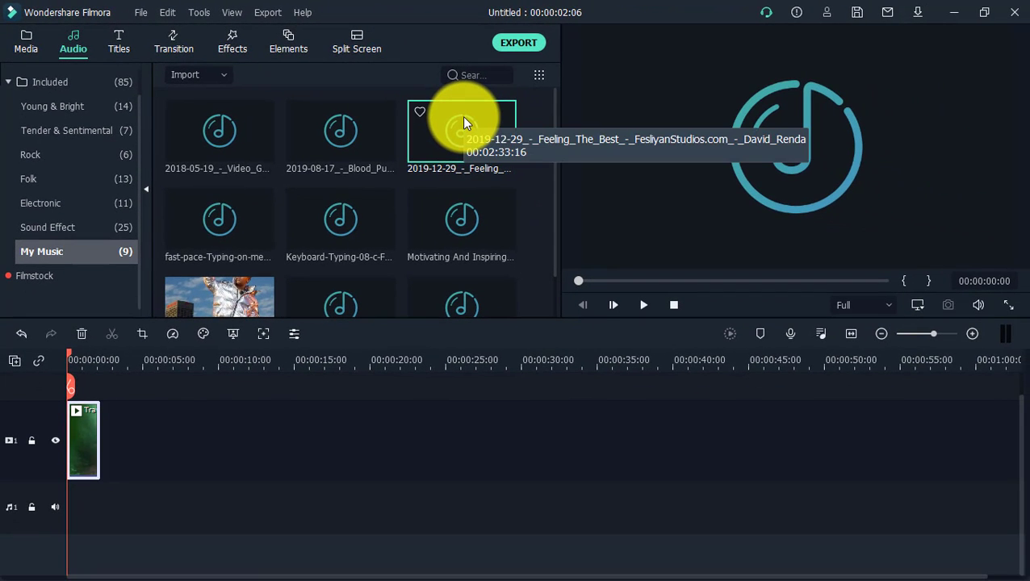
left_click(322, 115)
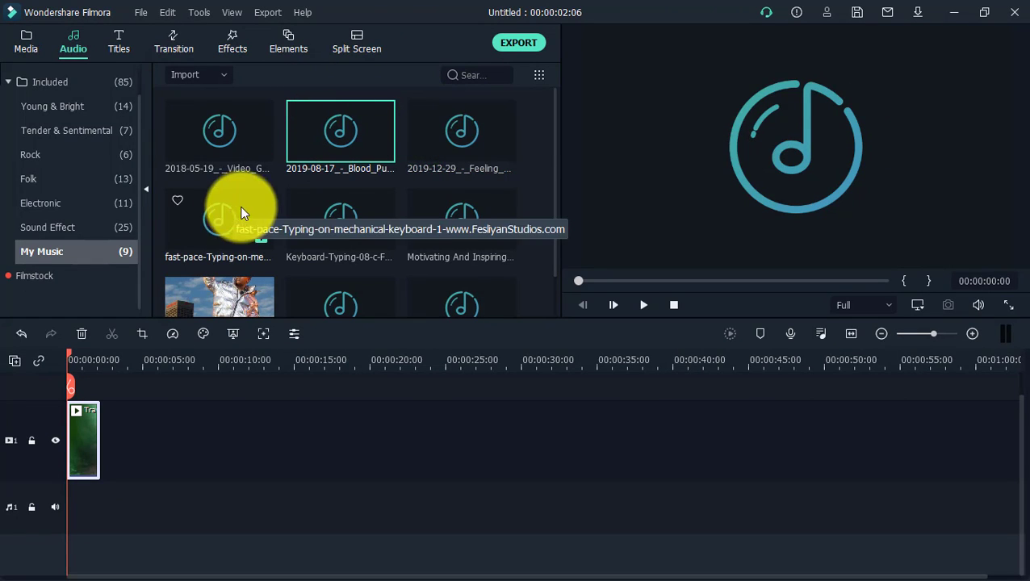
double_click(436, 142)
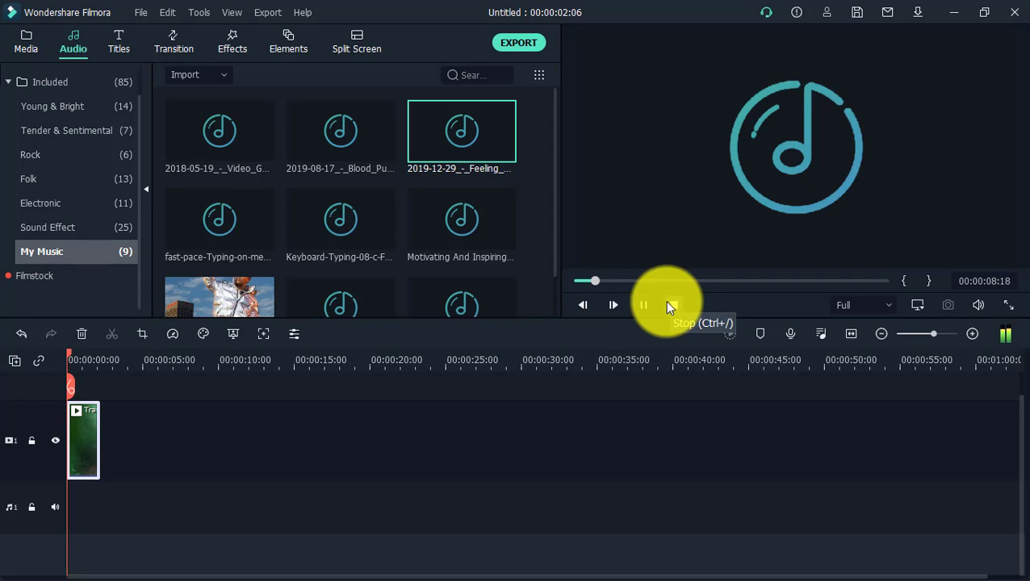
left_click(643, 304)
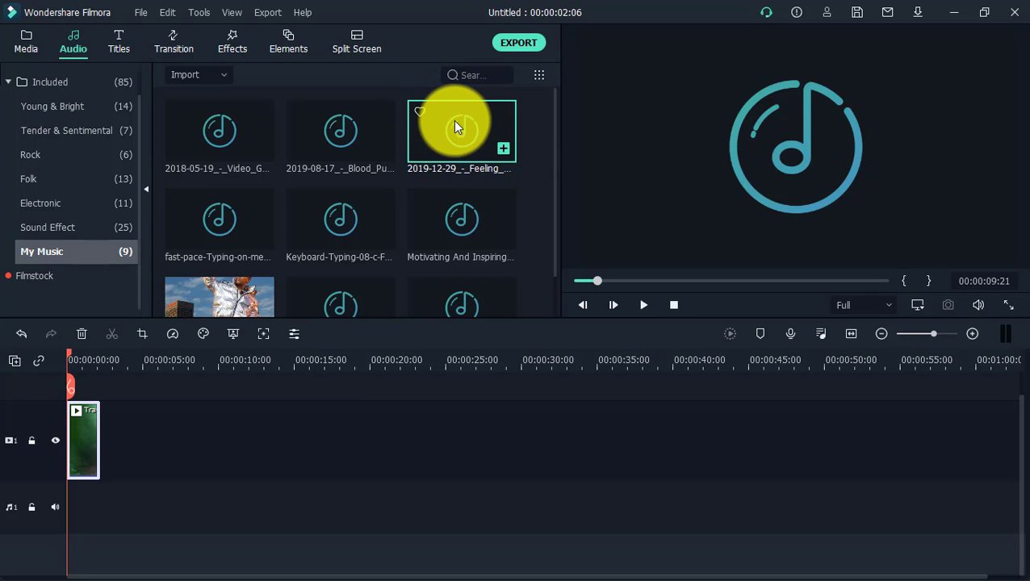
left_click_drag(453, 131, 50, 464)
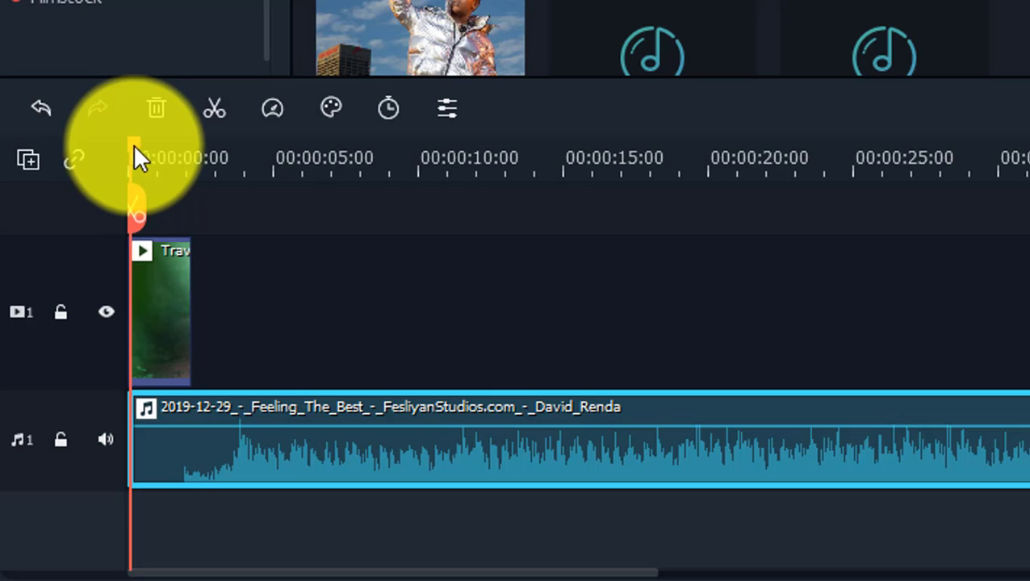
Split the music clip on audio track 1 just before its waveform begins, at about 2 seconds
left_click_drag(134, 147, 184, 155)
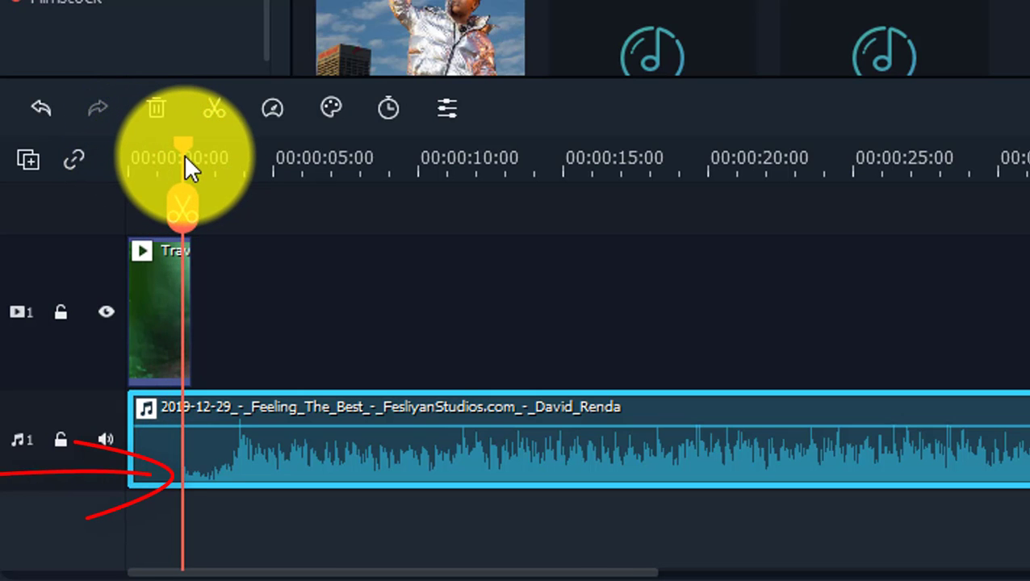
left_click(147, 277)
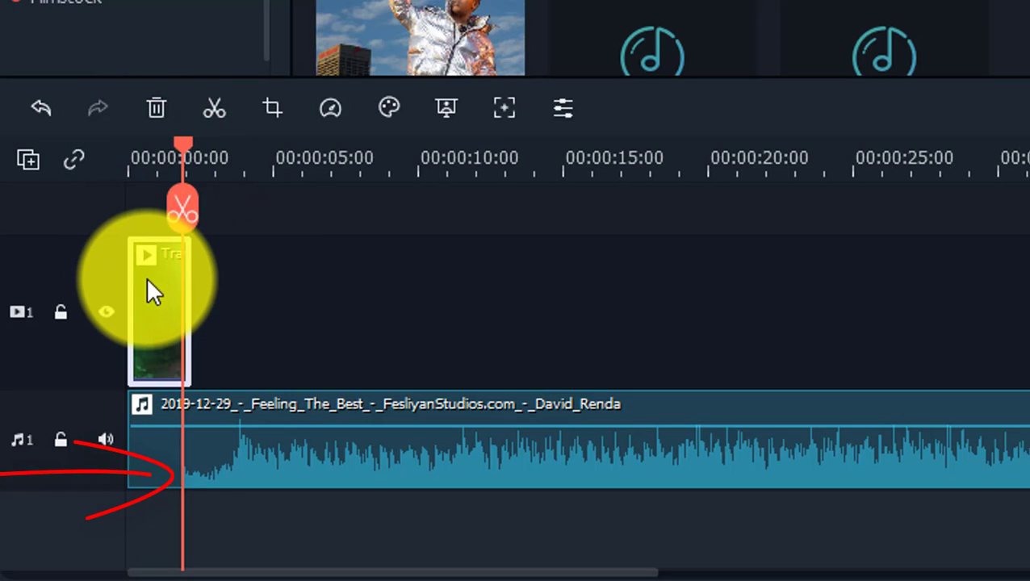
left_click_drag(187, 140, 178, 146)
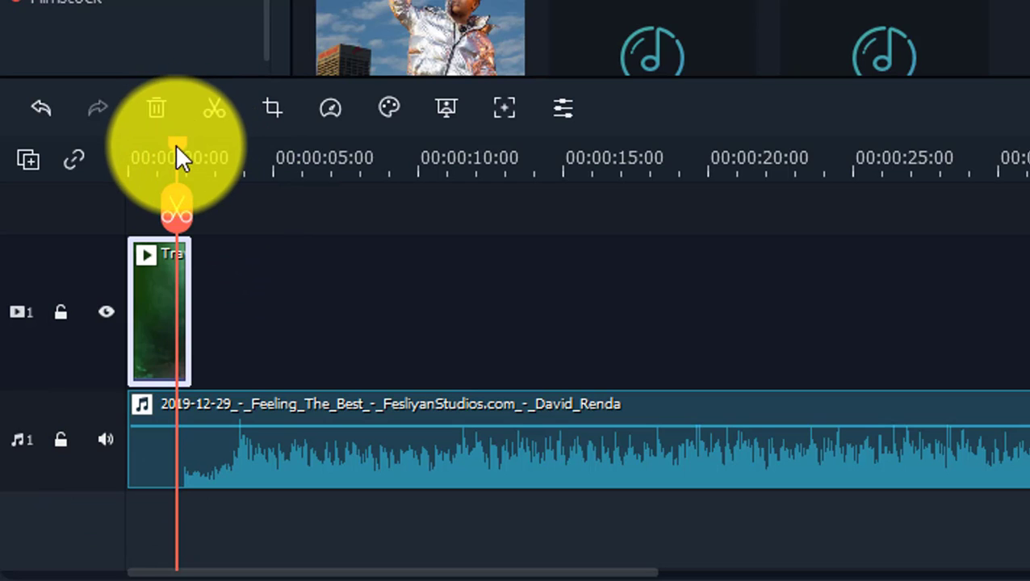
mouse_move(176, 144)
left_mouse_down()
mouse_move(130, 127)
mouse_move(180, 147)
left_mouse_up()
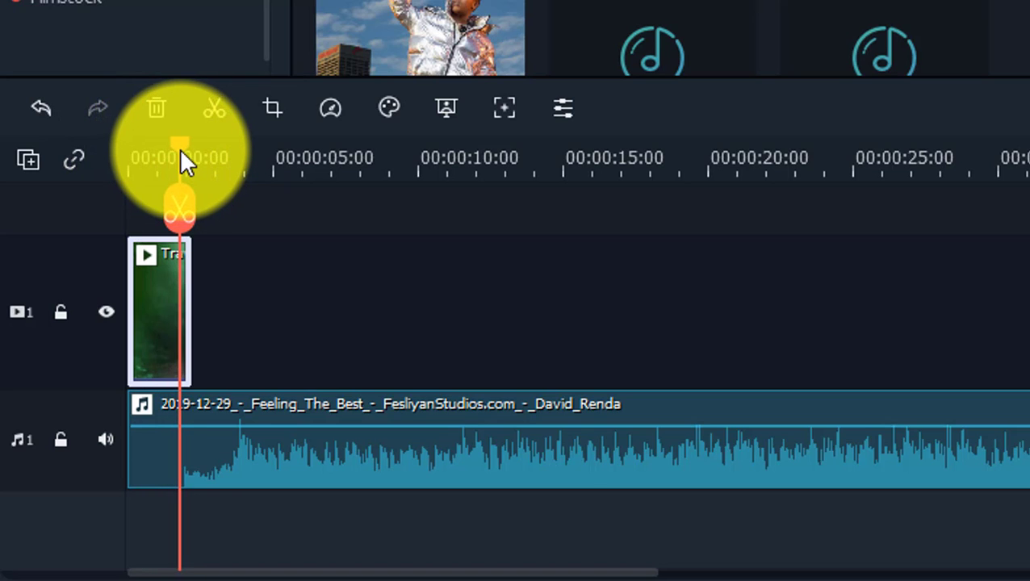
left_click(273, 458)
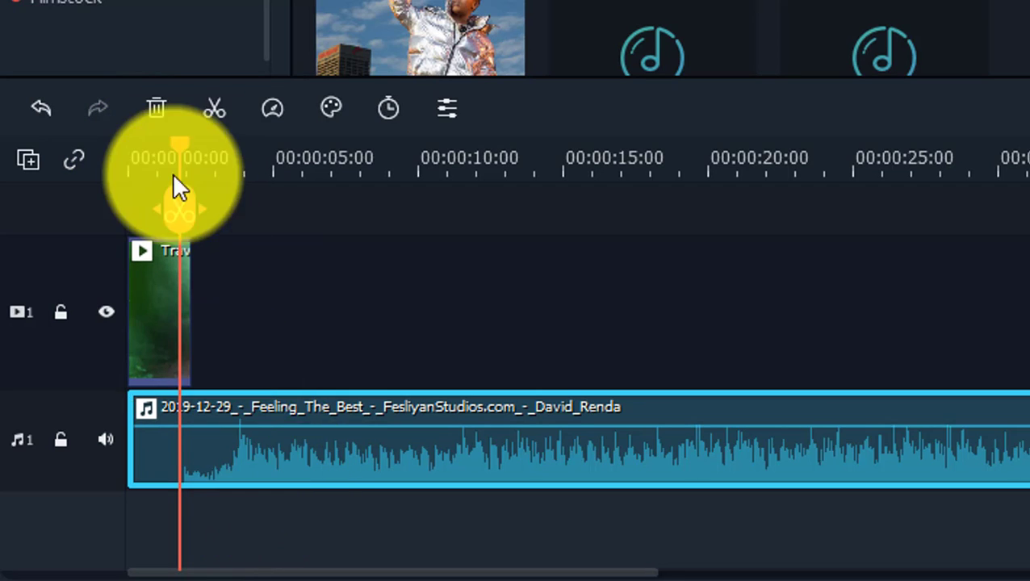
left_click(182, 214)
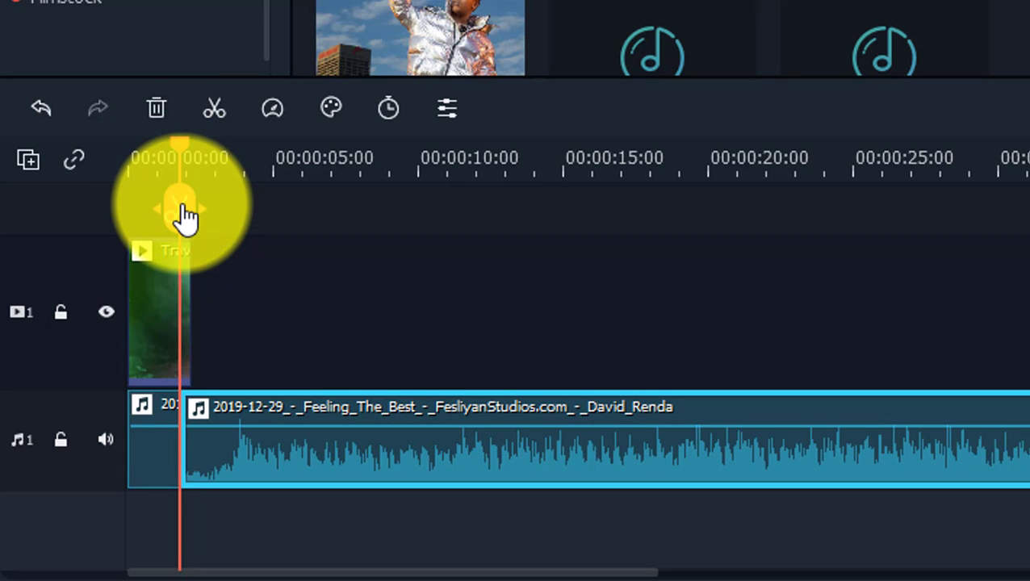
Delete the silent opening piece of the music clip and play the beginning of the timeline
left_click(155, 461)
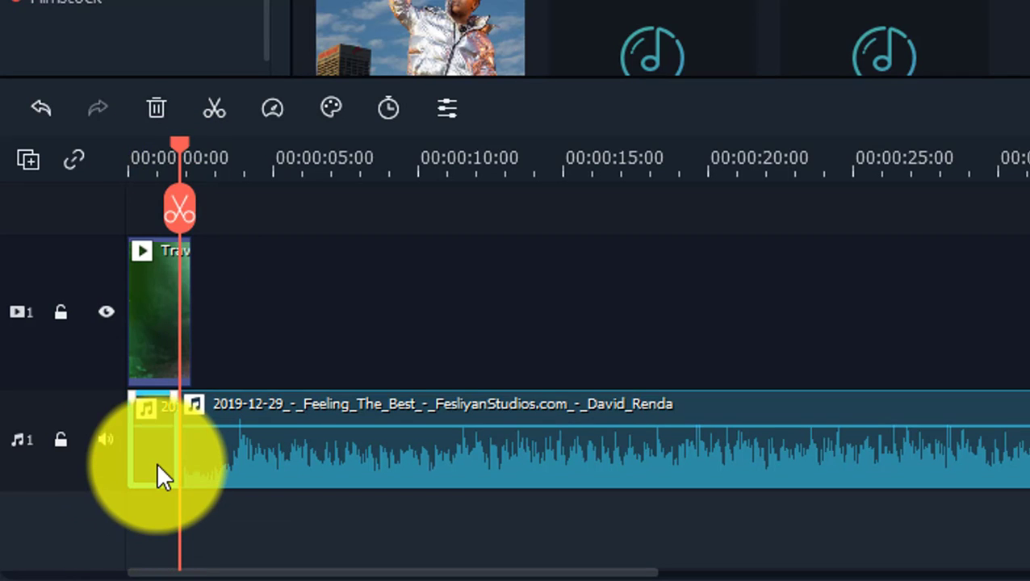
key("Delete")
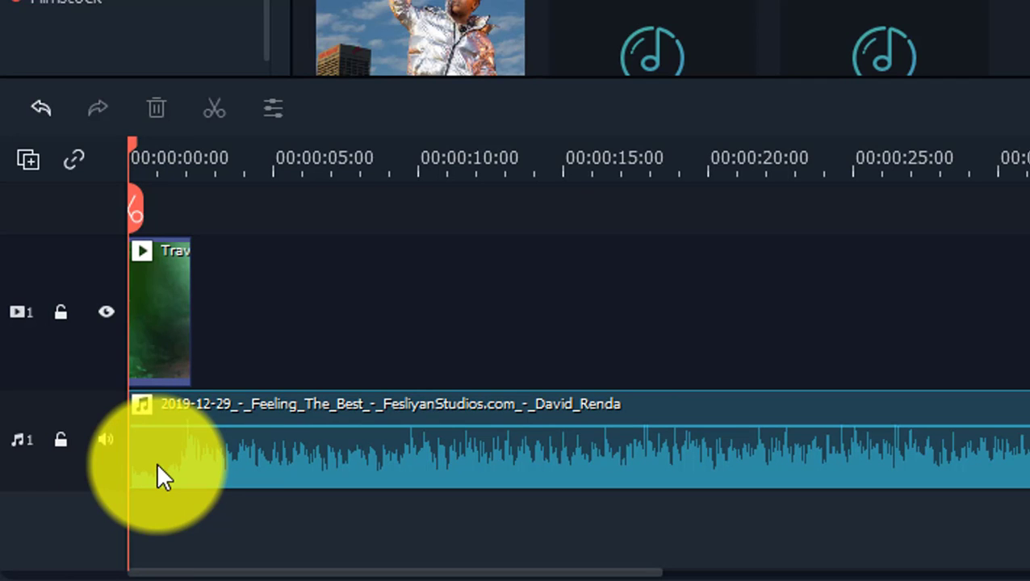
key("space")
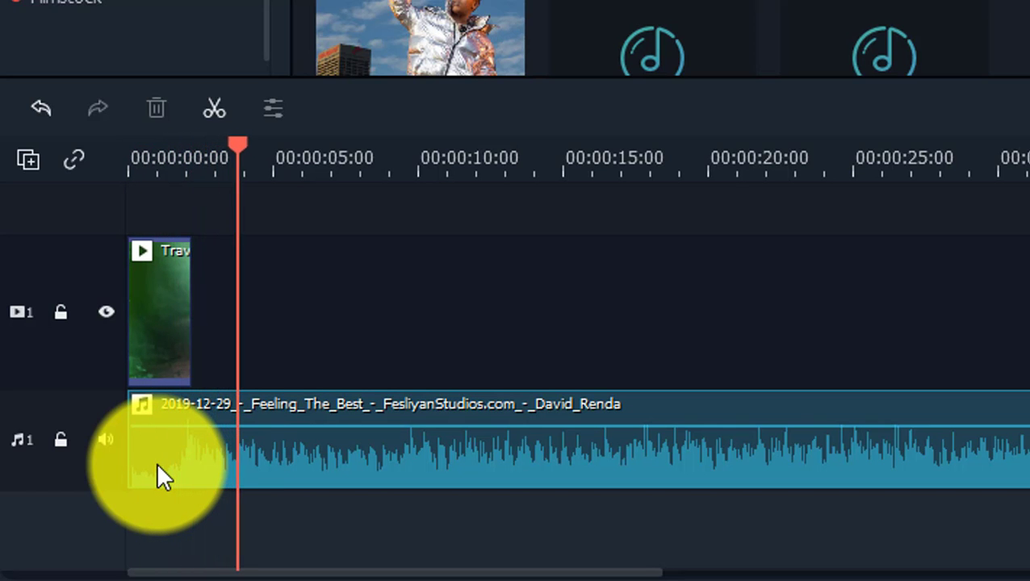
key("space")
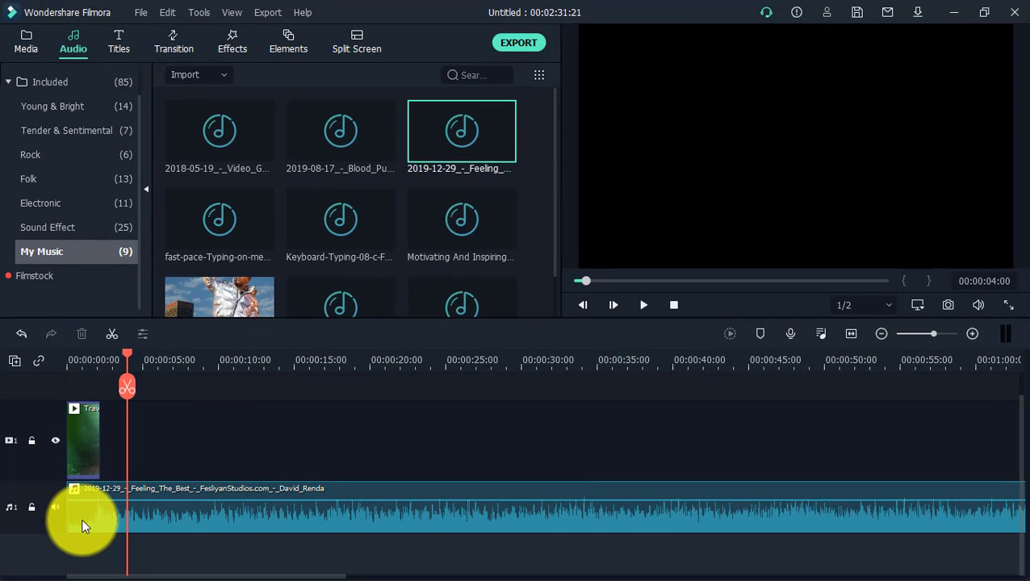
Add the Travel 03, Travel 01 and Travel 04 sample clips in sequence after Travel 02 on video track 1, and return to the timeline start
left_click(63, 52)
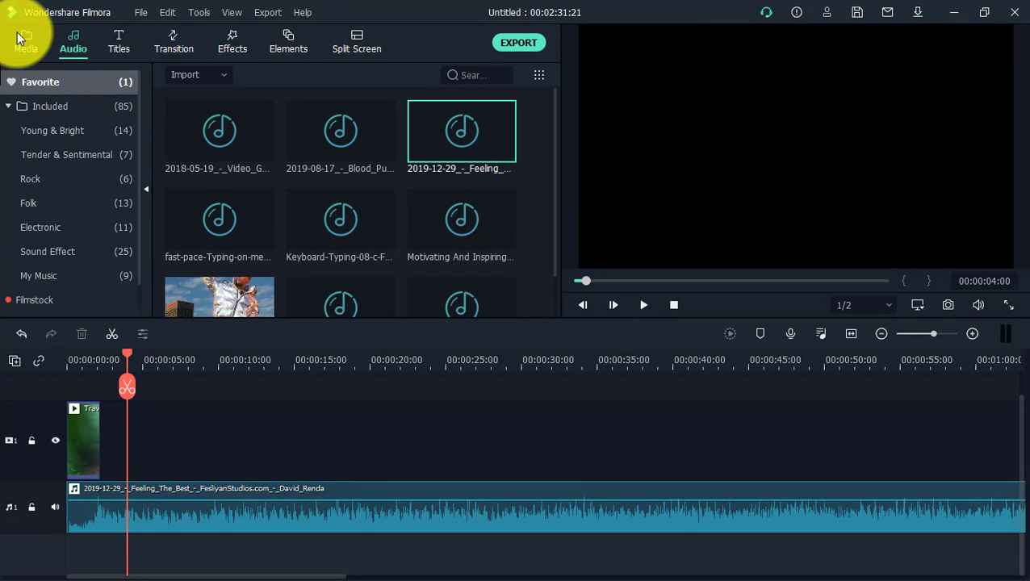
left_click(24, 37)
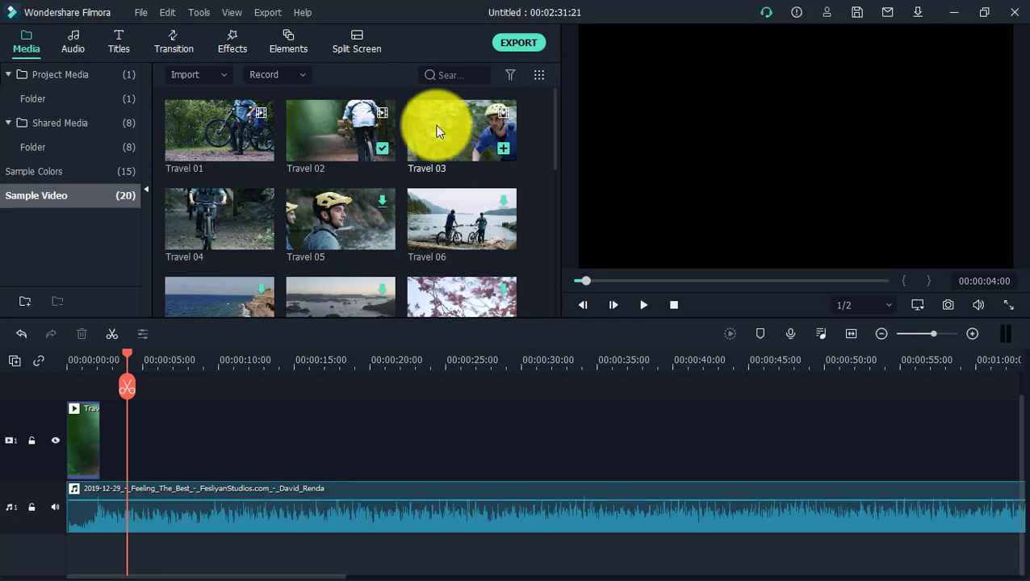
left_click_drag(437, 126, 120, 426)
left_click_drag(195, 127, 133, 425)
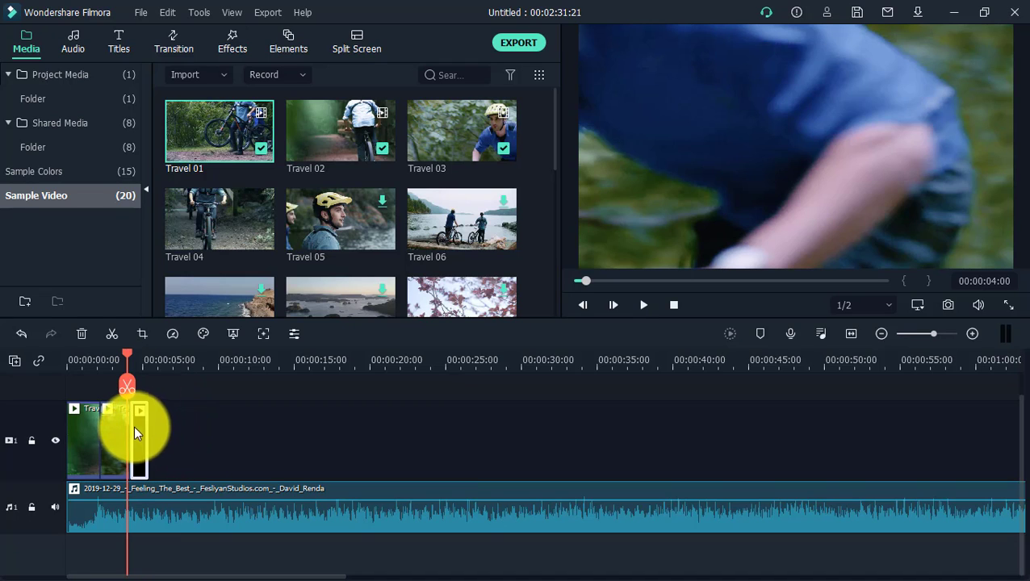
left_click_drag(169, 252, 146, 448)
left_click(669, 305)
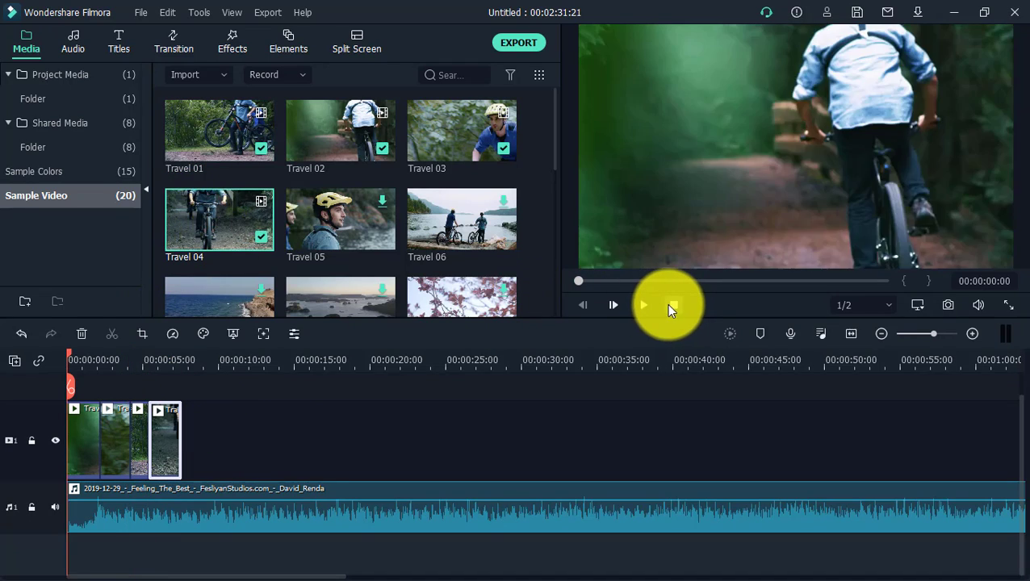
Play the assembled travel clips with the background music, and return to the timeline start
left_click(648, 304)
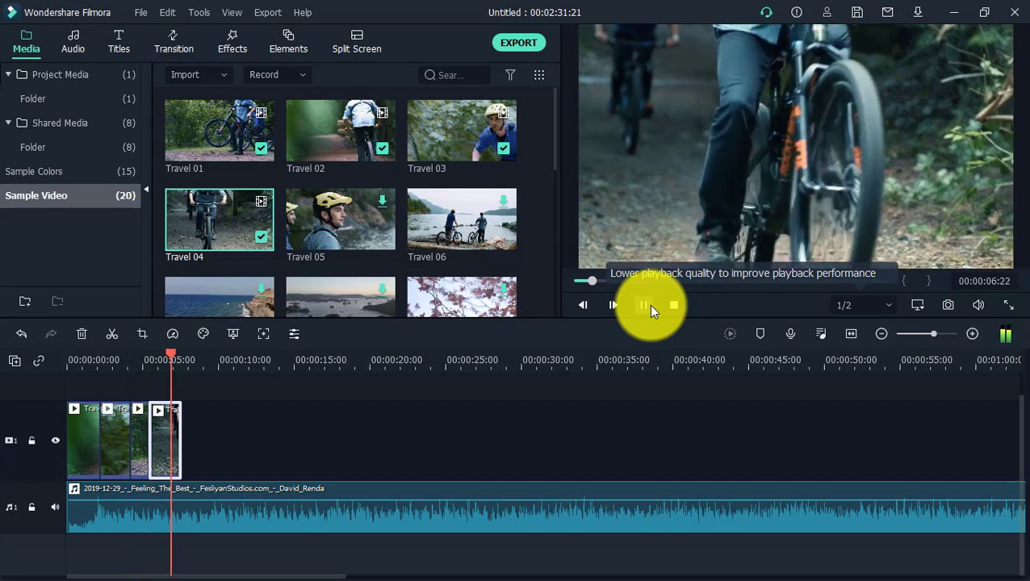
left_click(643, 304)
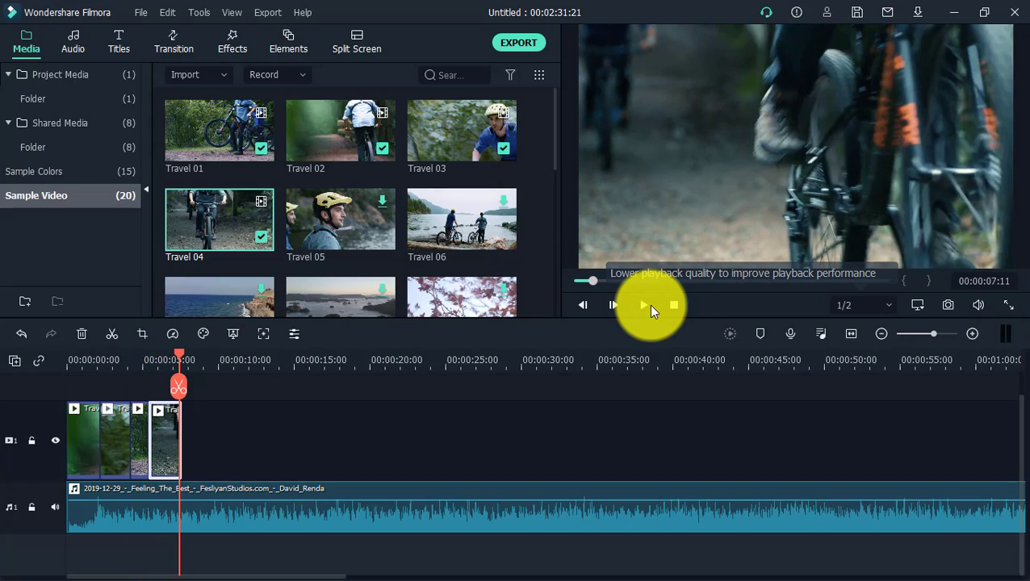
left_click(674, 305)
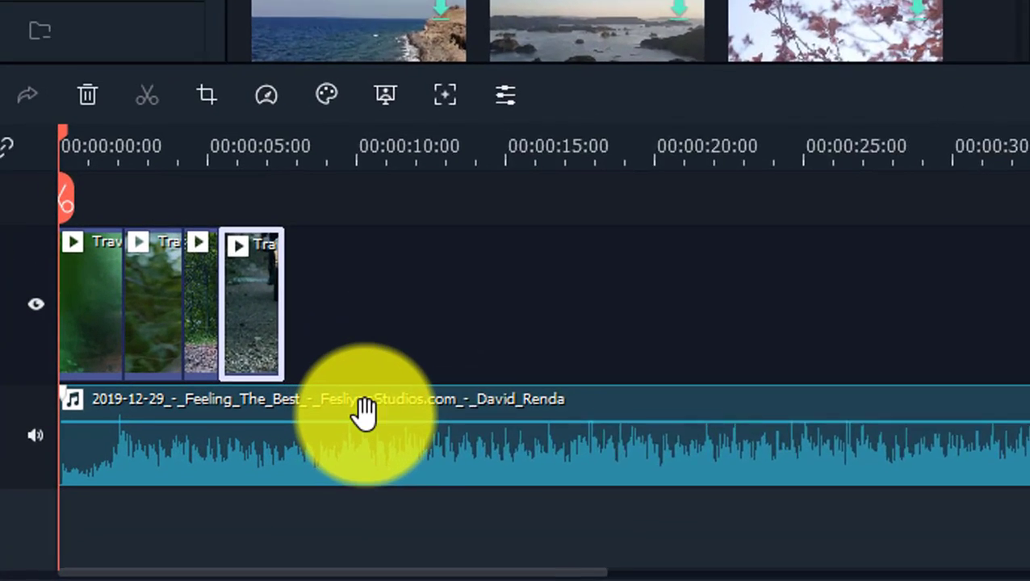
Lower the music clip's volume line on audio track 1 to about -16 dB while playing it back, and stop playback
mouse_move(365, 422)
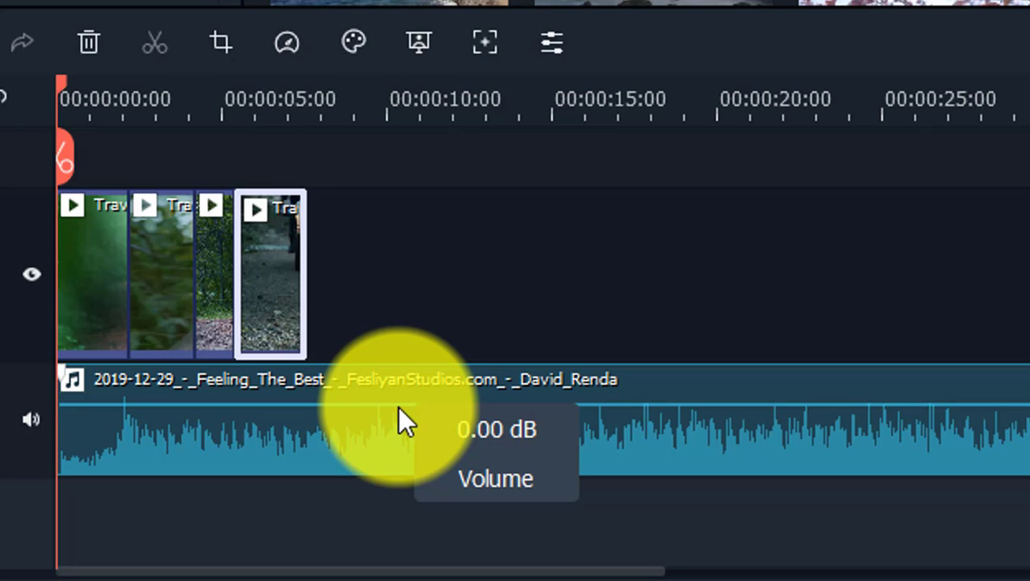
left_click_drag(398, 406, 395, 429)
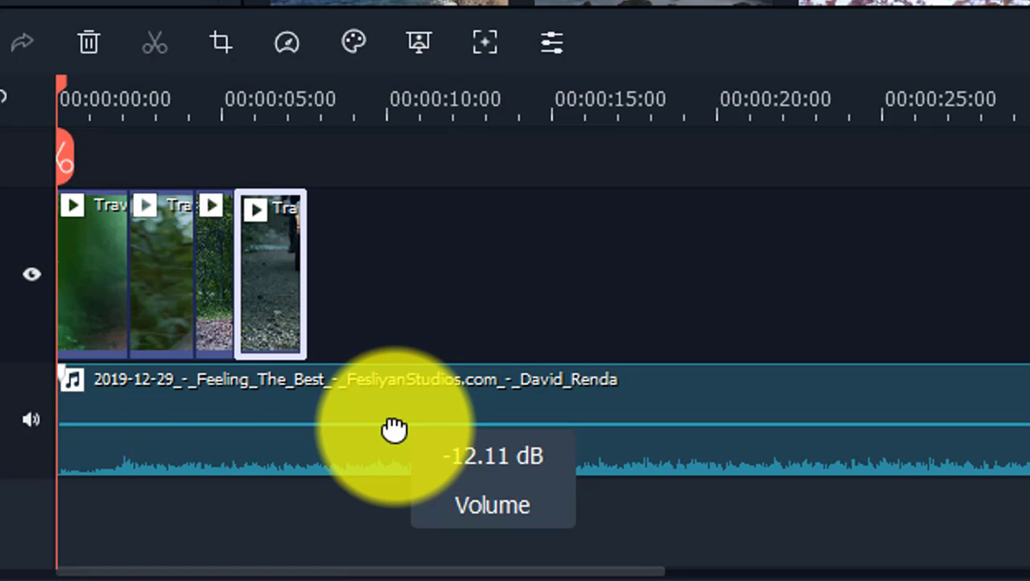
key("space")
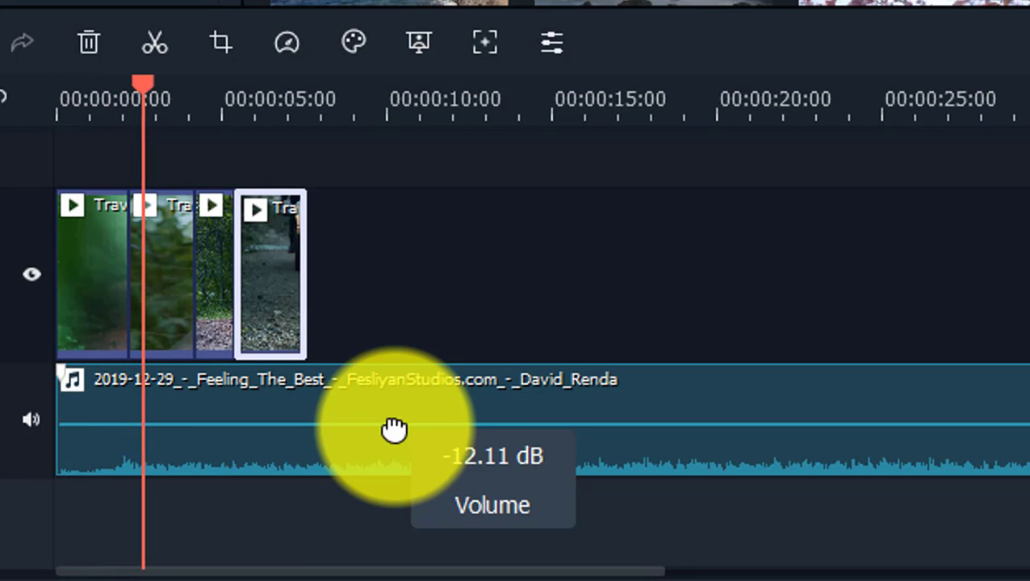
mouse_move(395, 423)
left_mouse_down()
mouse_move(398, 375)
mouse_move(402, 437)
left_mouse_up()
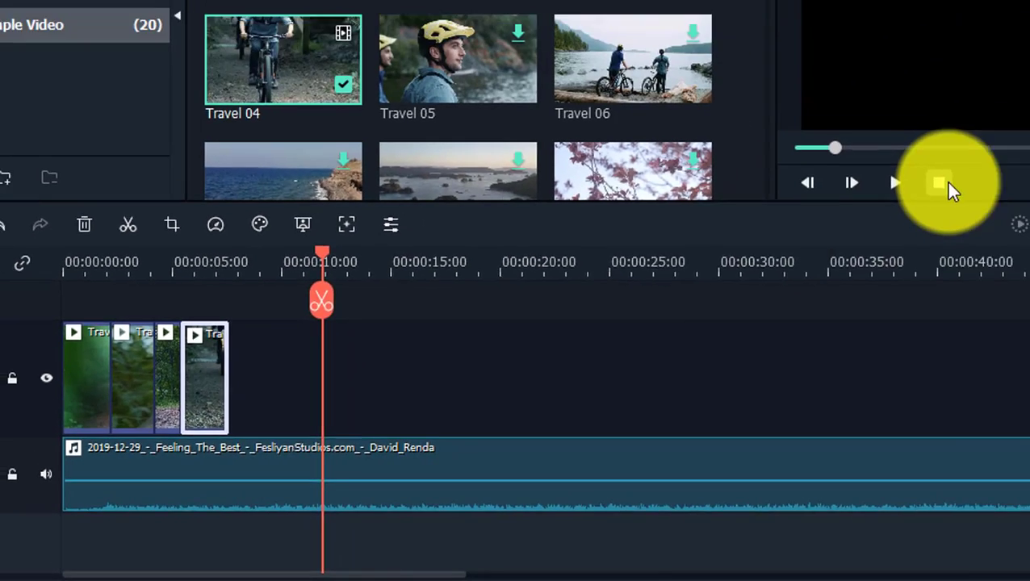
left_click(940, 182)
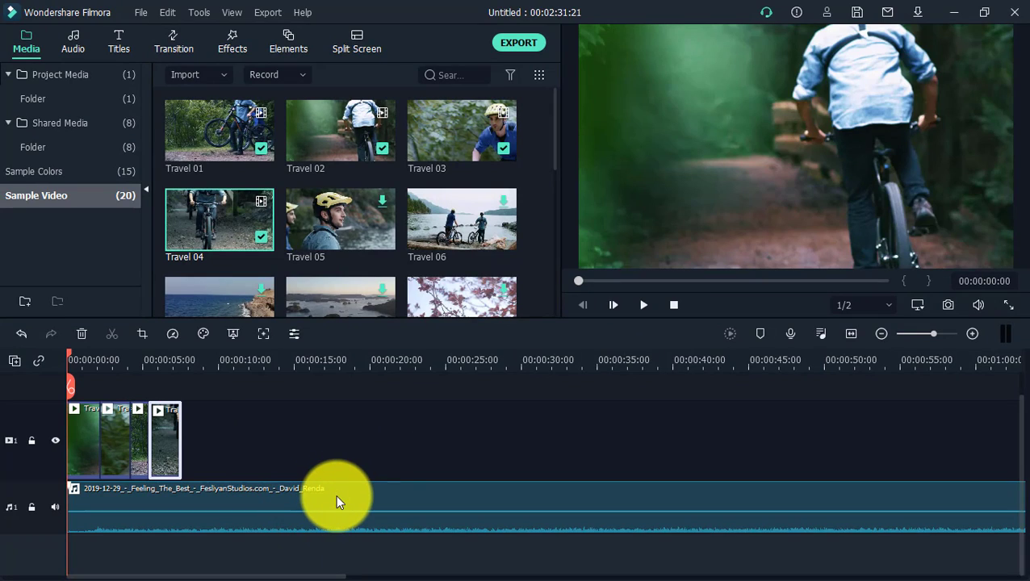
In the music clip's audio settings, set the volume to -12 dB, enable ducking of other clips at 15%, and apply the changes while auditioning
double_click(336, 498)
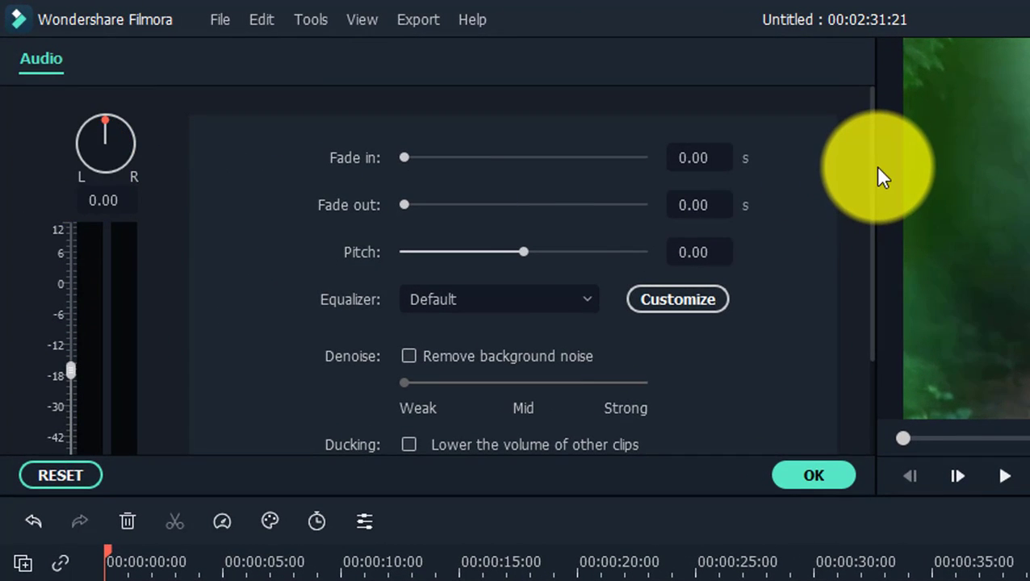
left_click_drag(874, 168, 870, 218)
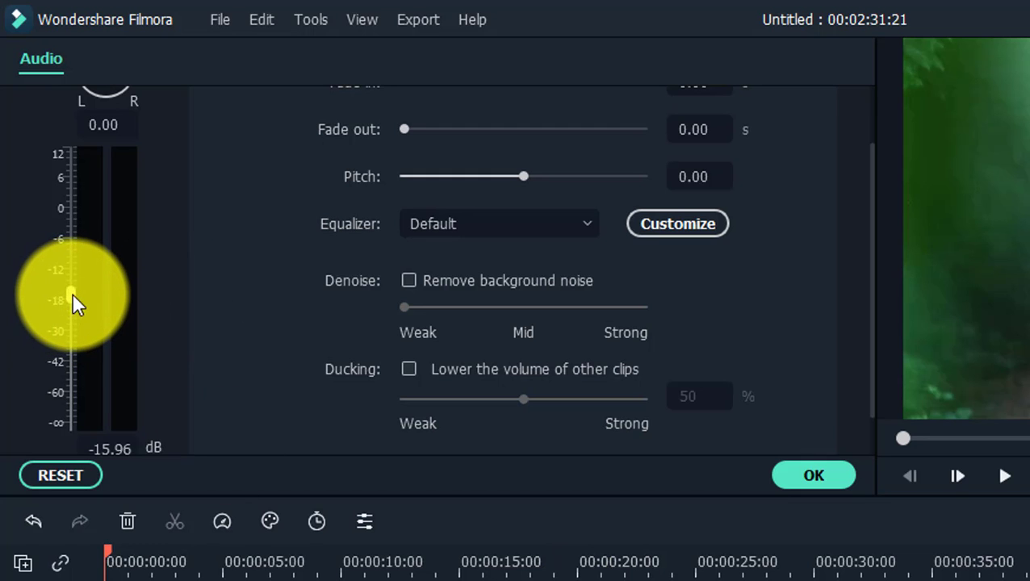
left_click_drag(72, 293, 59, 198)
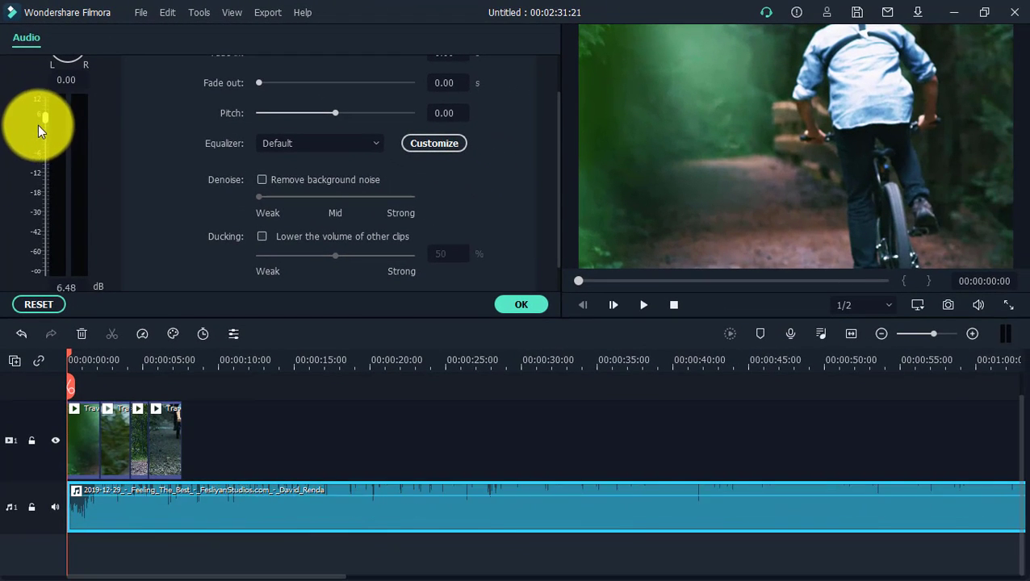
left_click_drag(38, 125, 42, 159)
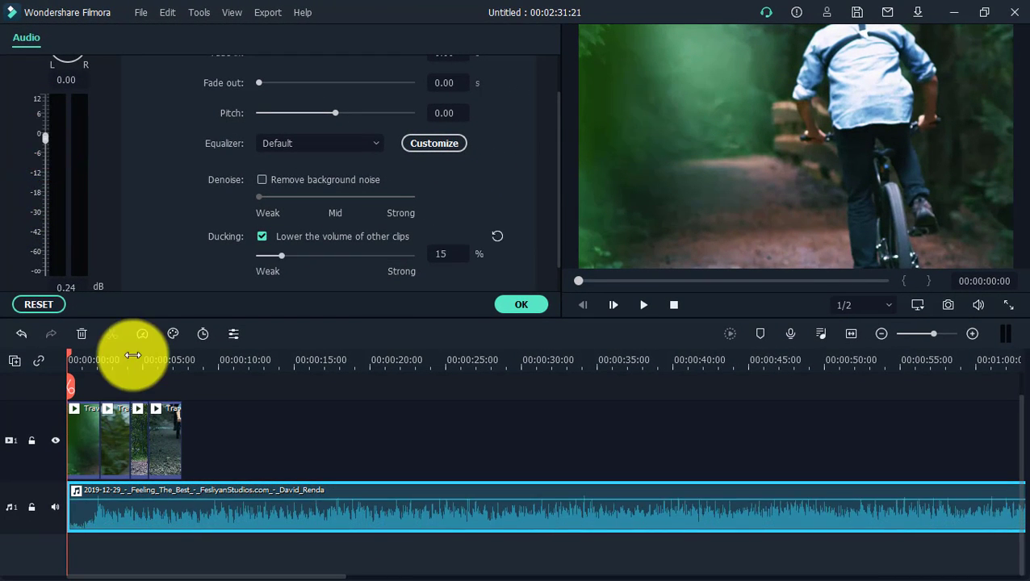
key("space")
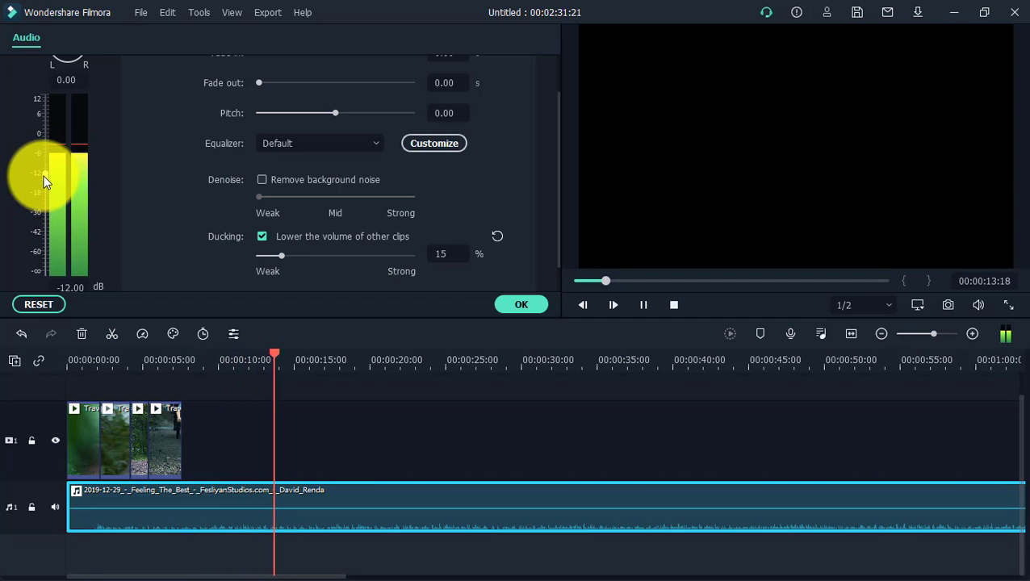
key("space")
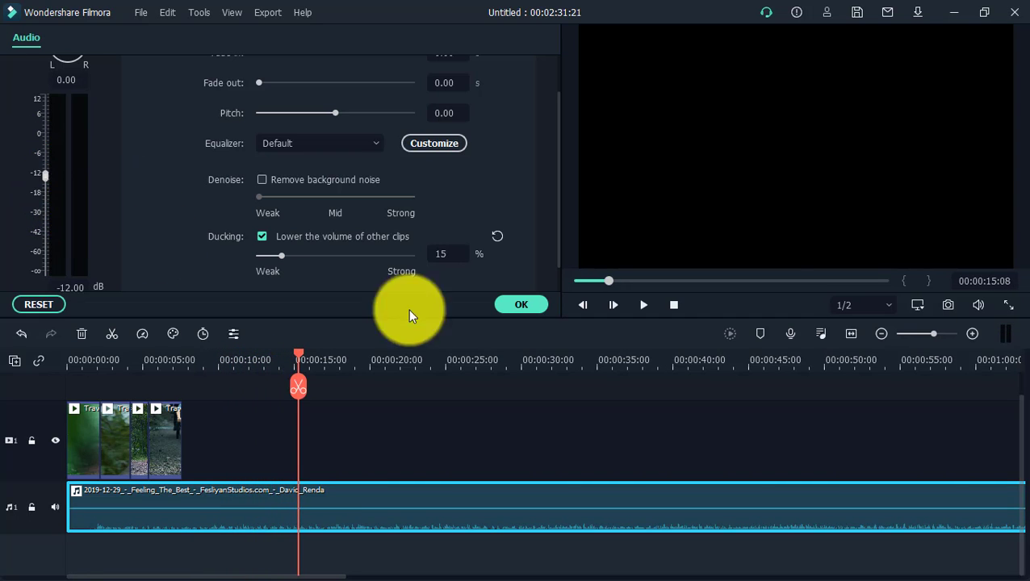
left_click(501, 306)
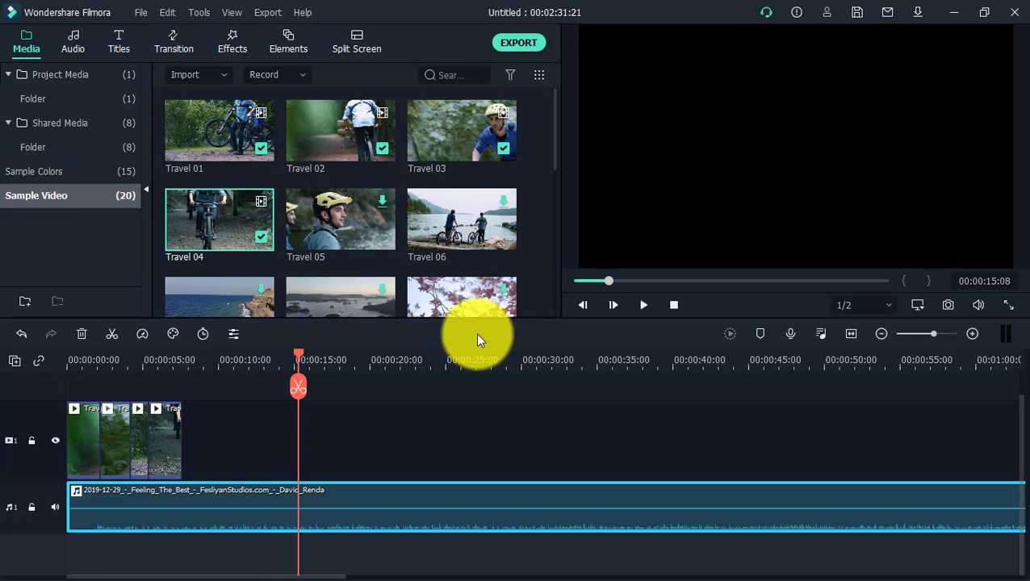
Deselect the music clip, move the playhead to 00:00:06:18 on Travel 04, and enlarge the timeline scale around the video clips
left_click_drag(108, 360, 73, 355)
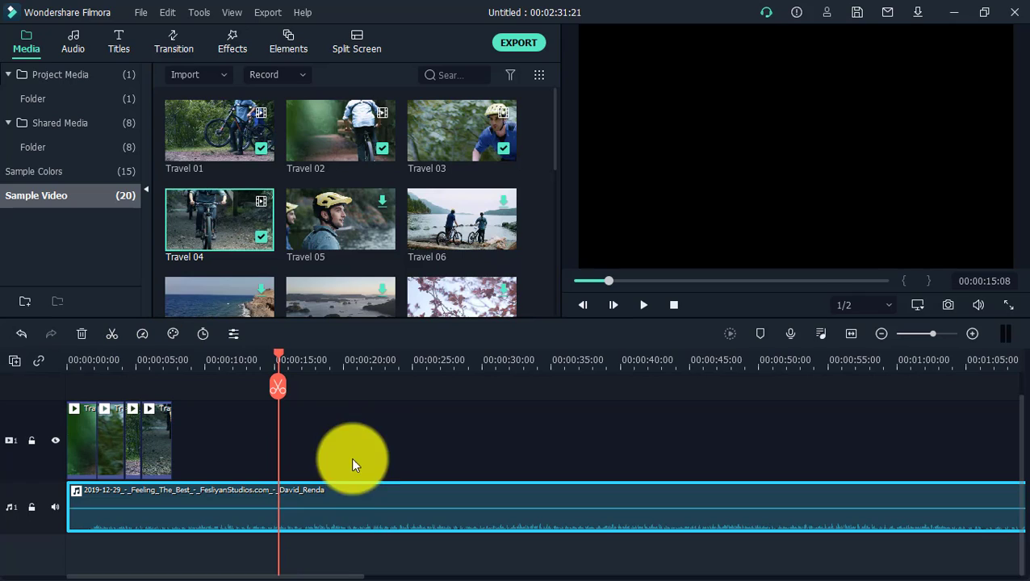
left_click(303, 573)
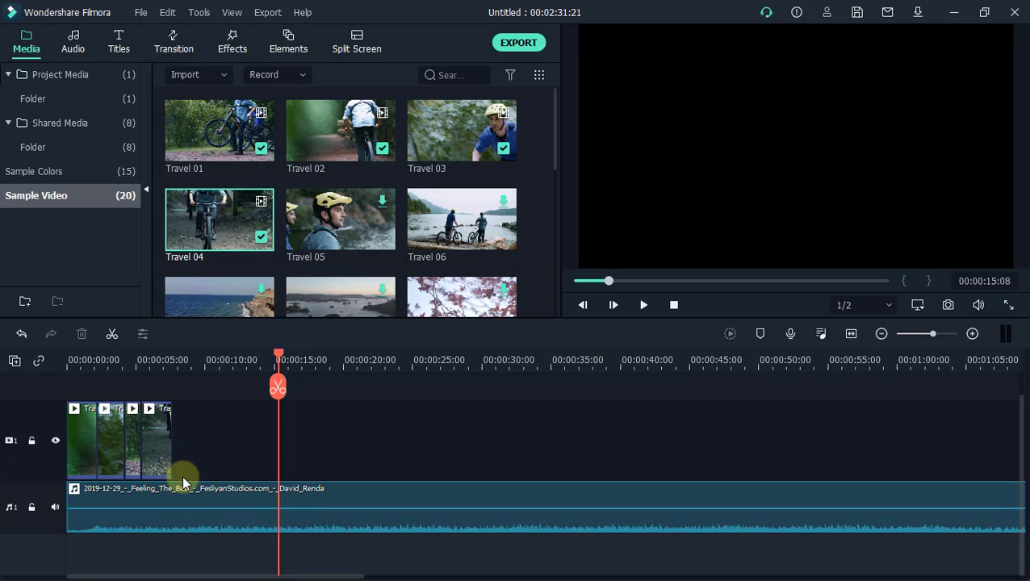
left_click(278, 358)
left_click_drag(279, 358, 159, 331)
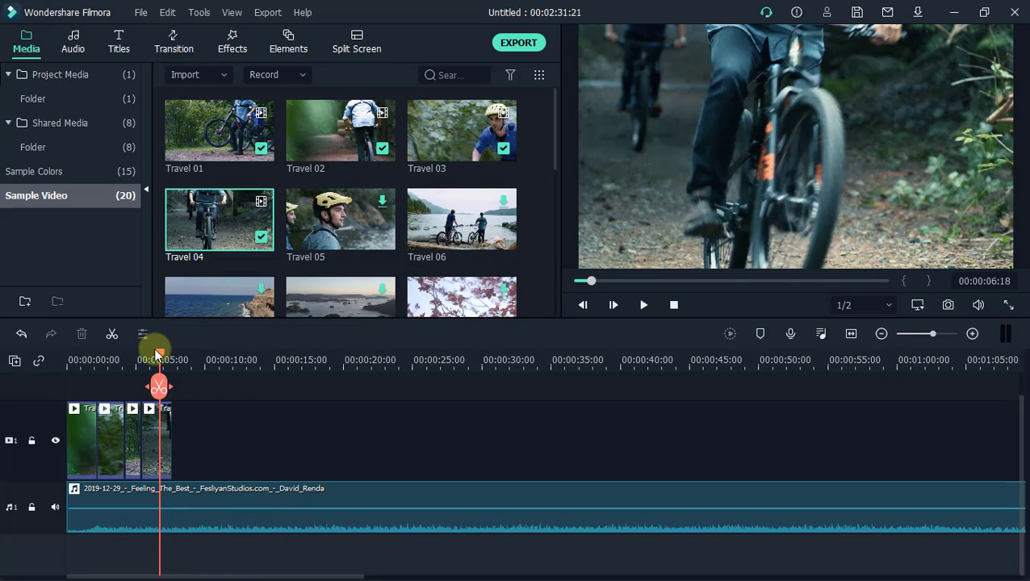
left_click_drag(83, 361, 81, 567)
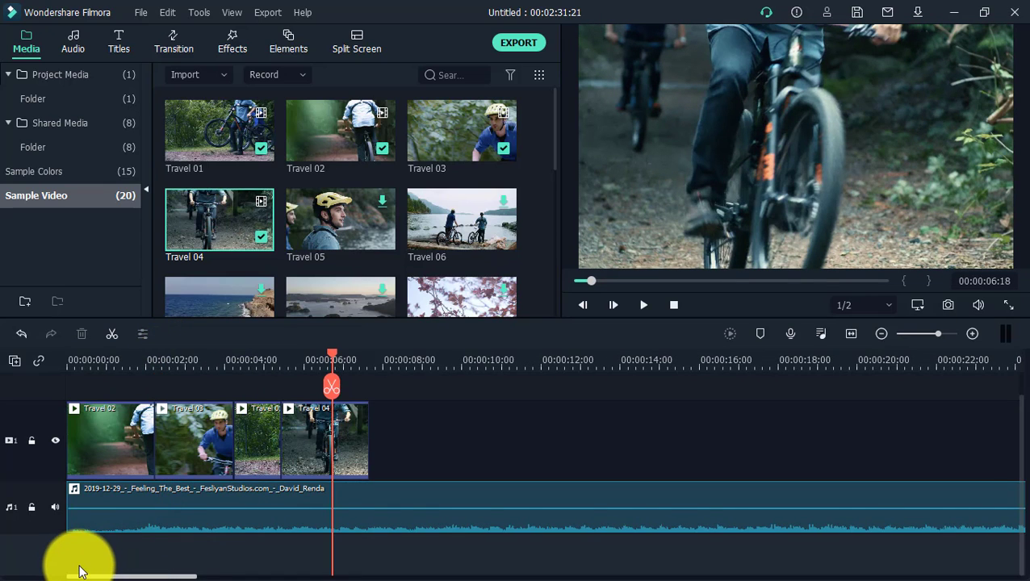
Examine the title template categories, including Openers, Titles, Lower 3rds, Subtitles, End Credits, New Concept, Plain Text and Callout
left_click(121, 45)
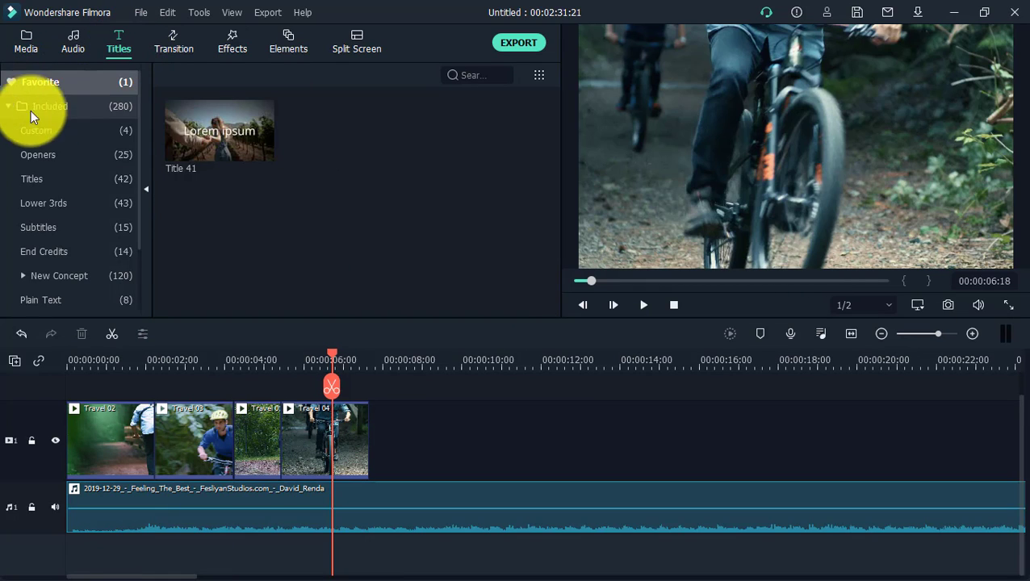
left_click(71, 152)
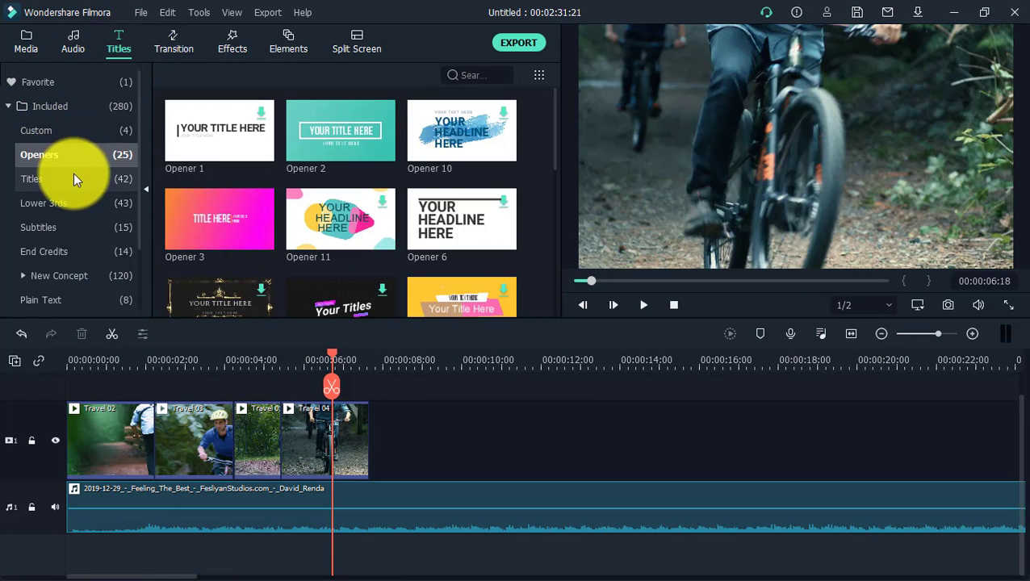
left_click(73, 176)
left_click(81, 200)
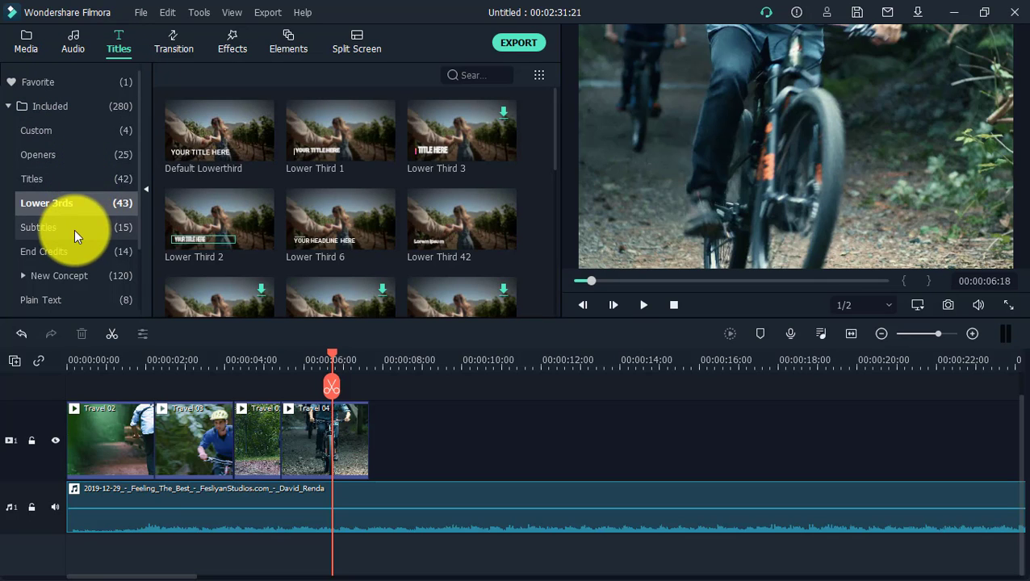
left_click(75, 229)
left_click(74, 251)
left_click(72, 276)
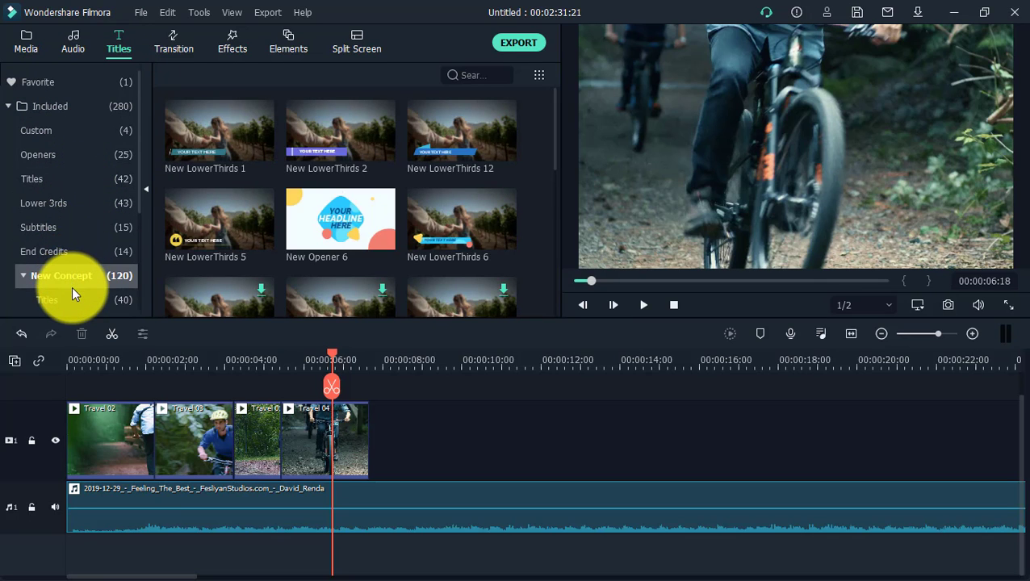
left_click(72, 299)
scroll(132, 209, "down", 1)
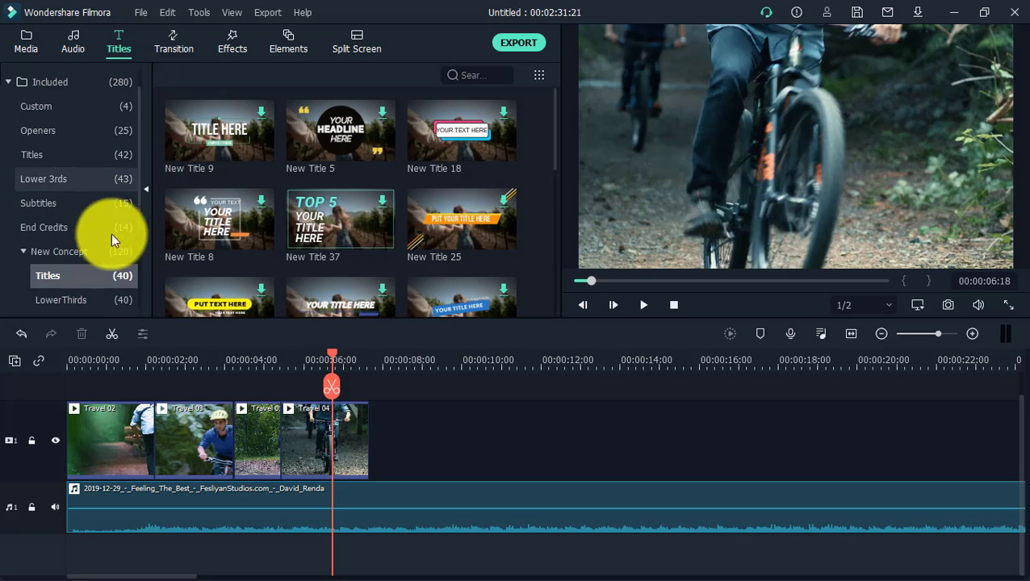
scroll(130, 200, "down", 5)
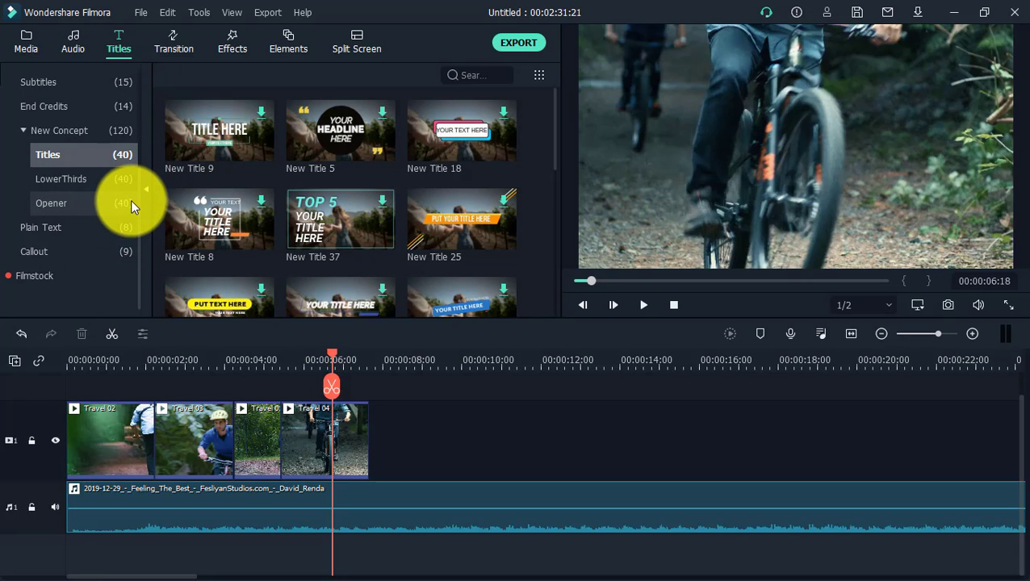
left_click(80, 185)
left_click(82, 198)
left_click(73, 228)
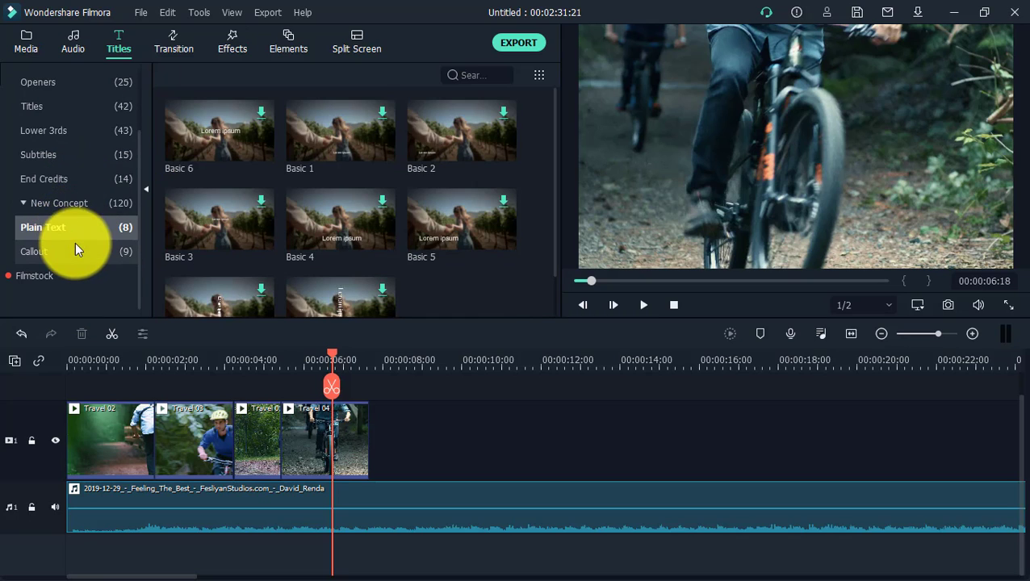
left_click(76, 251)
left_click(83, 223)
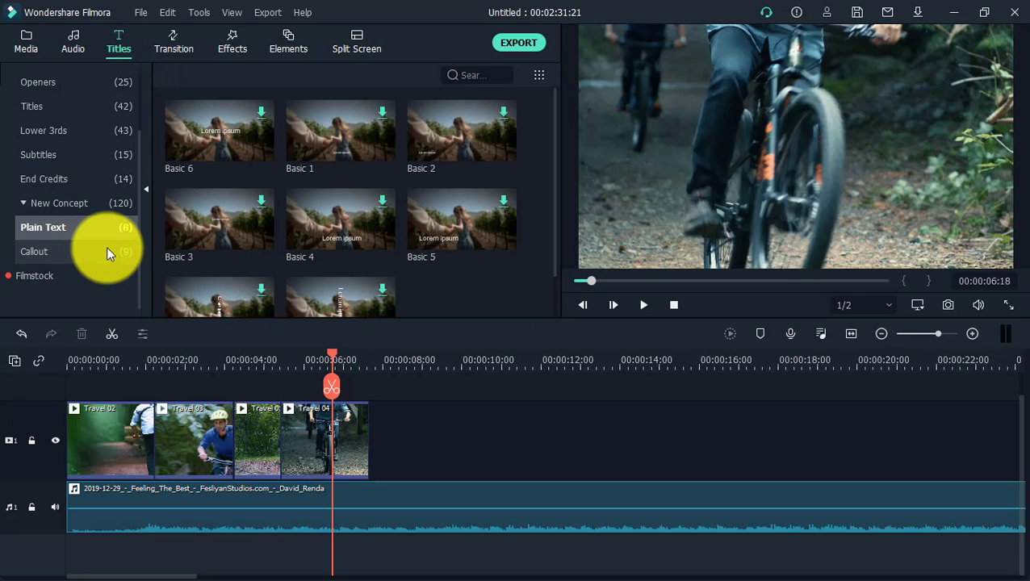
scroll(45, 113, "up", 3)
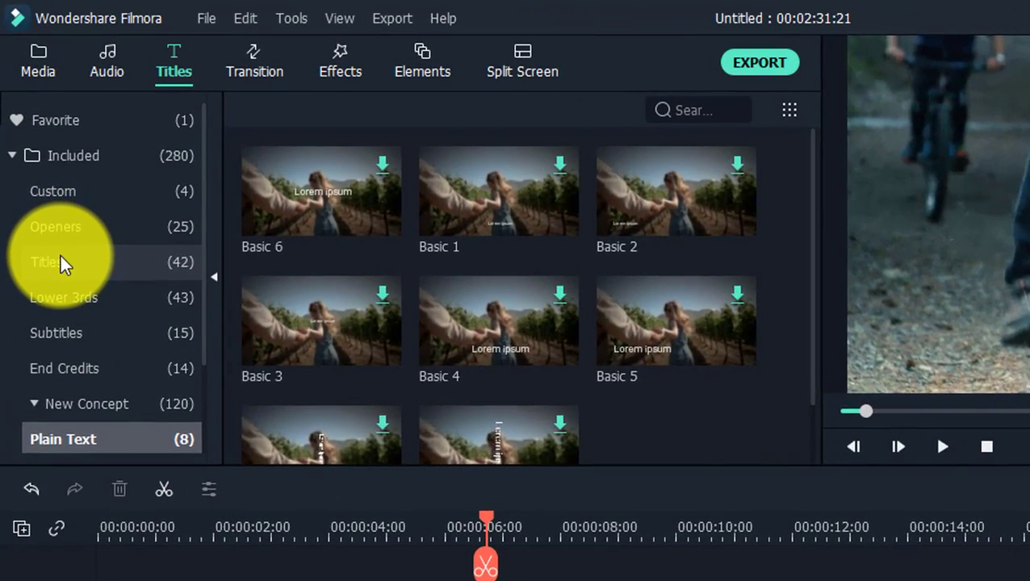
Place the Default Title template on video track 2 at the timeline start, and move the playhead to 00:00:00:00
left_click(60, 264)
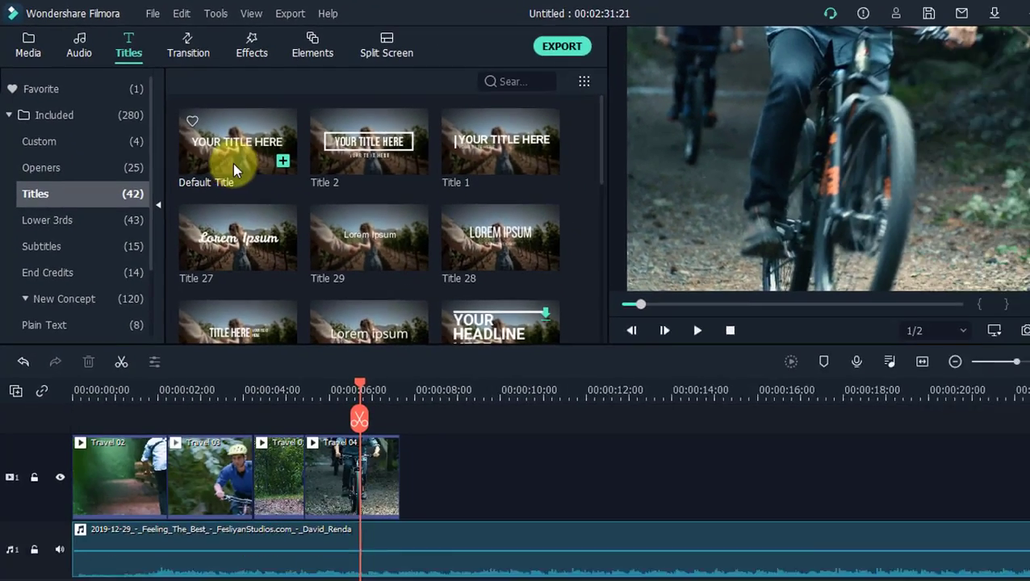
left_click(294, 182)
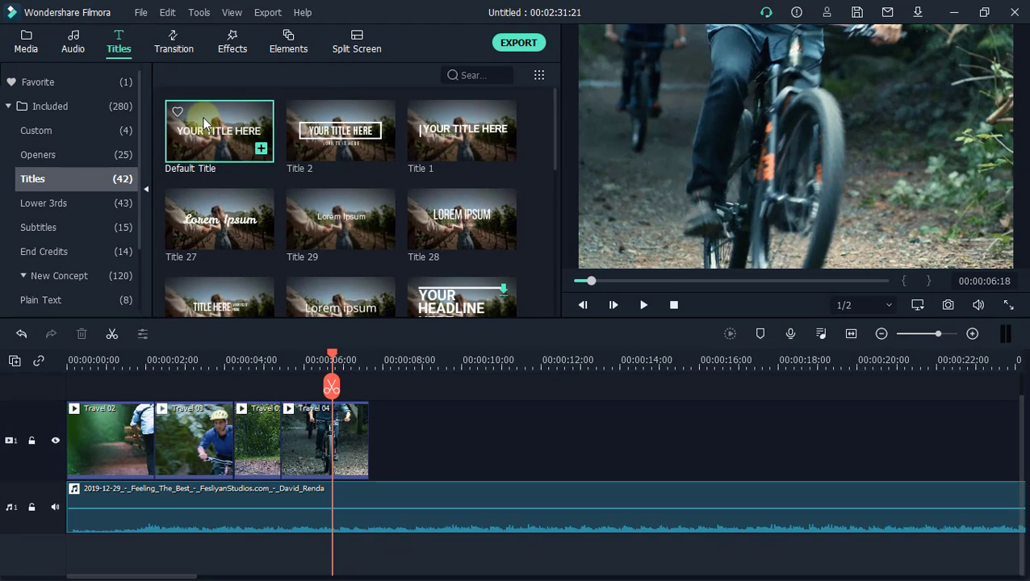
left_click_drag(201, 127, 68, 401)
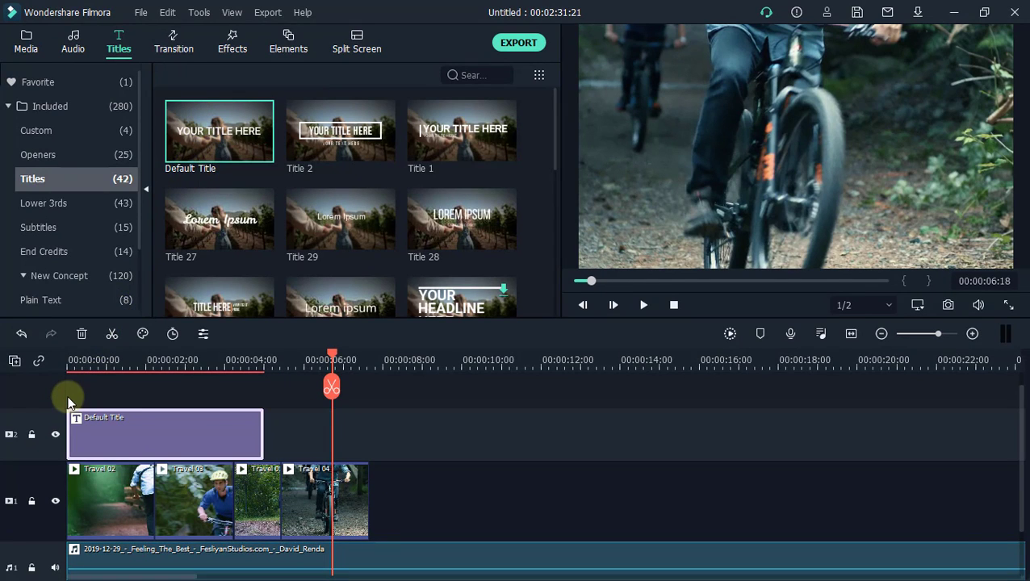
left_click(68, 359)
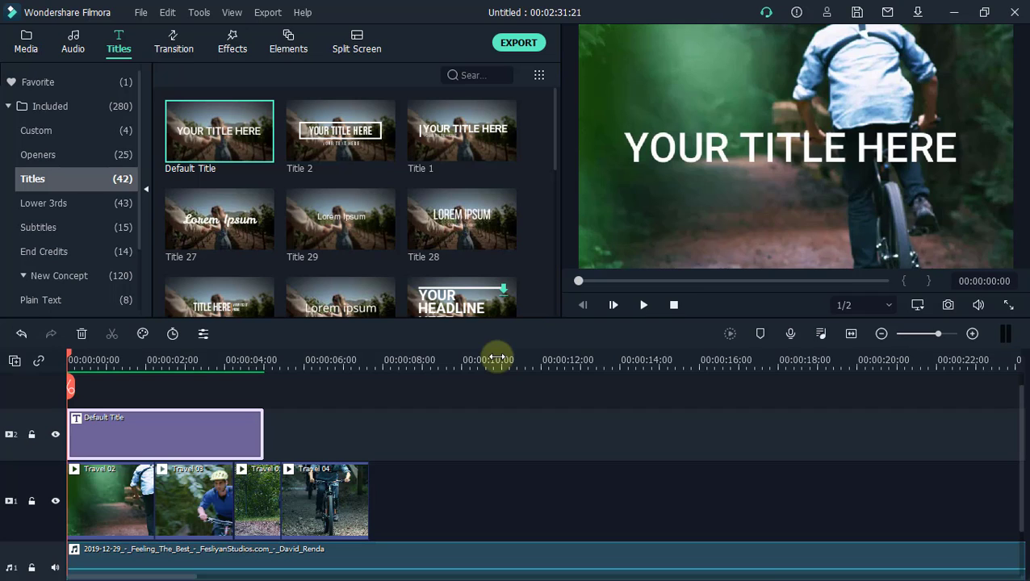
Open the text settings of the Default Title from the preview, look over its presets and font options, and close them
left_click(683, 150)
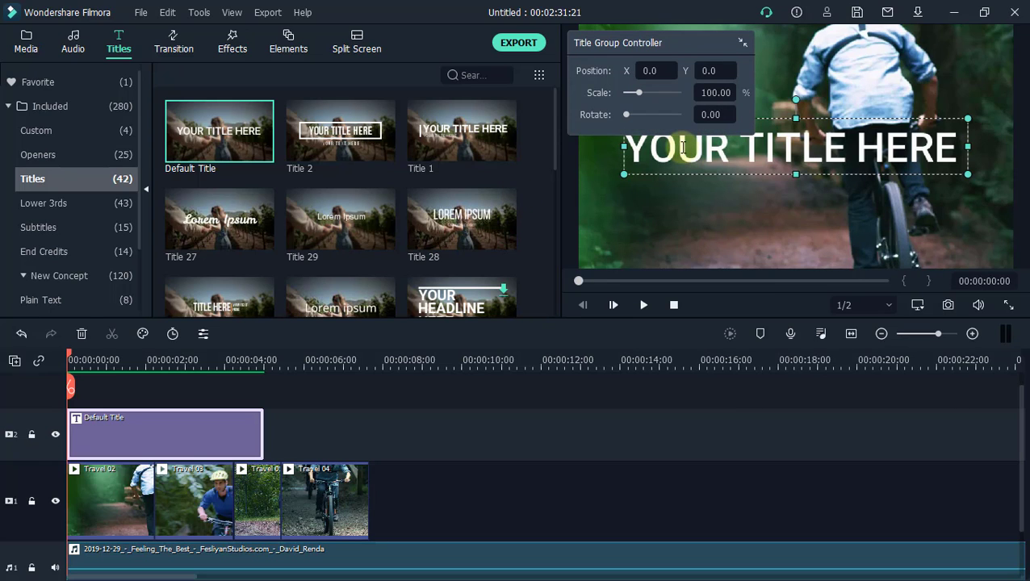
double_click(682, 147)
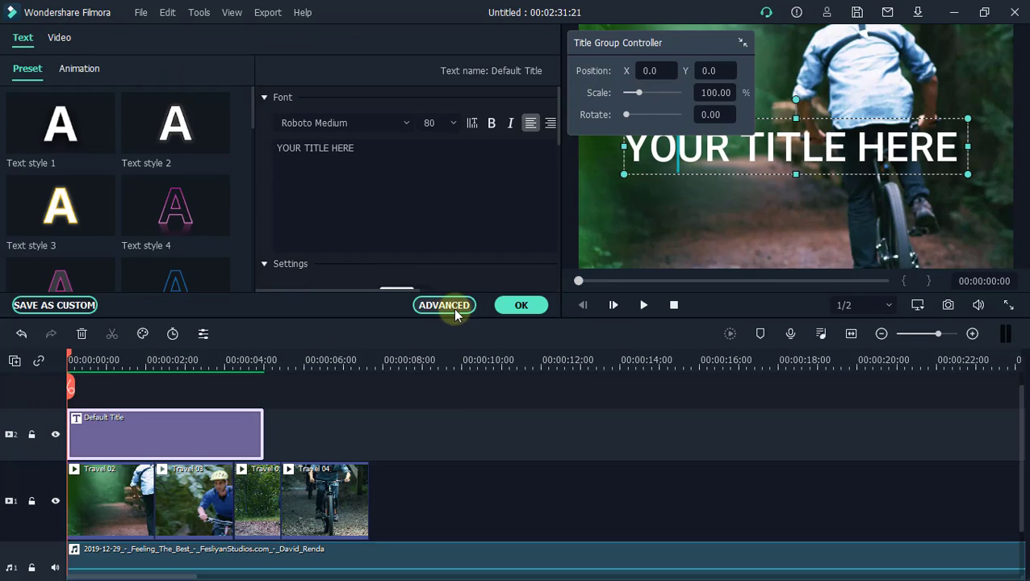
left_click(521, 306)
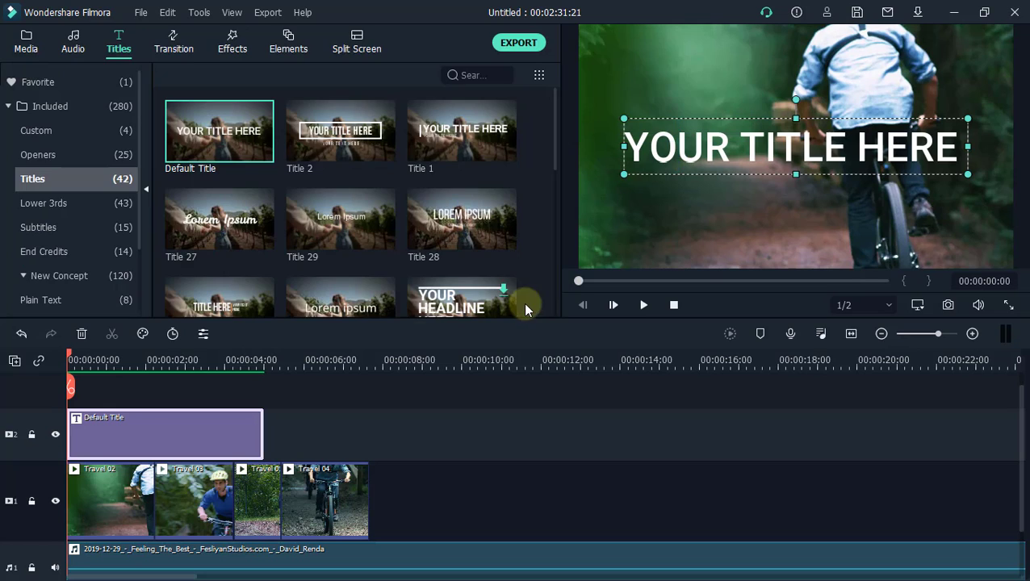
Open the Default Title on video track 2 for editing and replace its text with "TITLE SAMPLE"
double_click(147, 435)
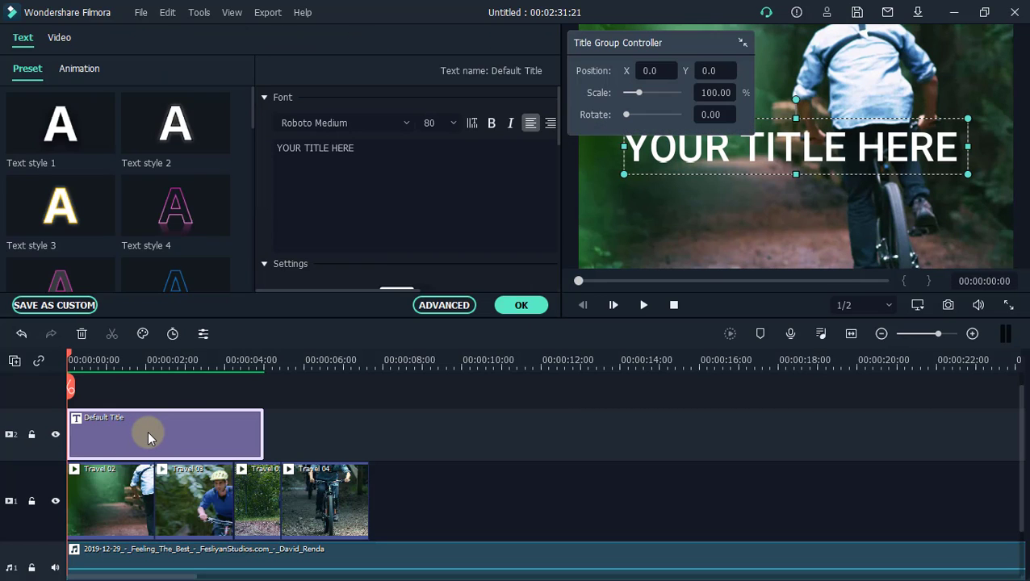
left_click(372, 152)
left_click_drag(363, 147, 272, 148)
key("BackSpace")
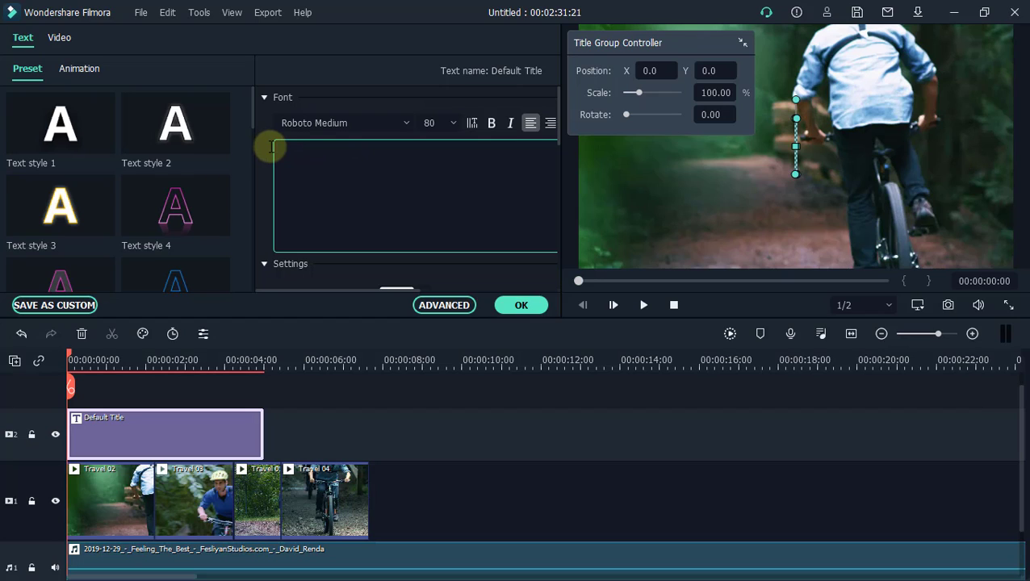
type("TIT")
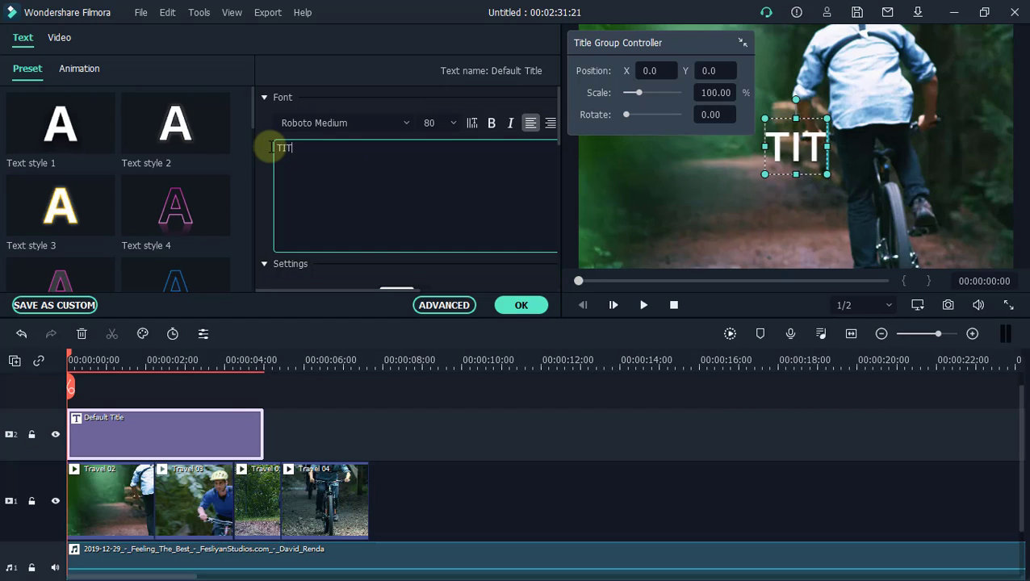
type("LE")
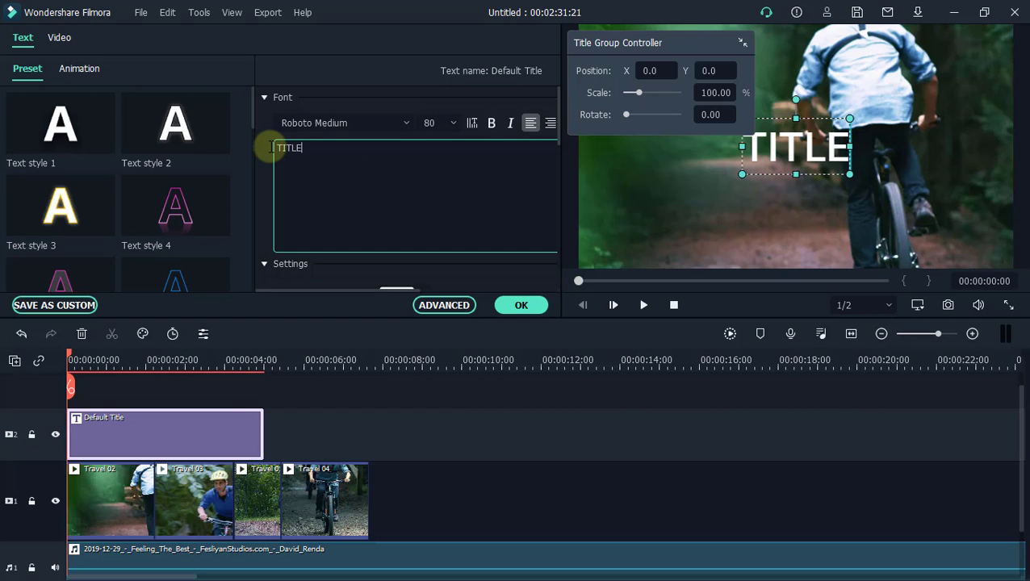
type(" SAM")
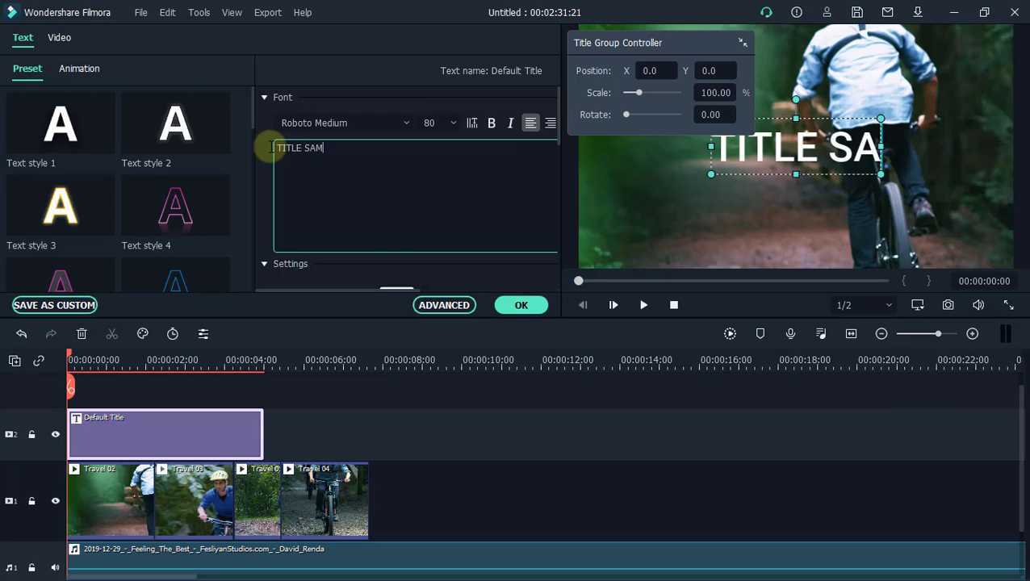
type("PLE")
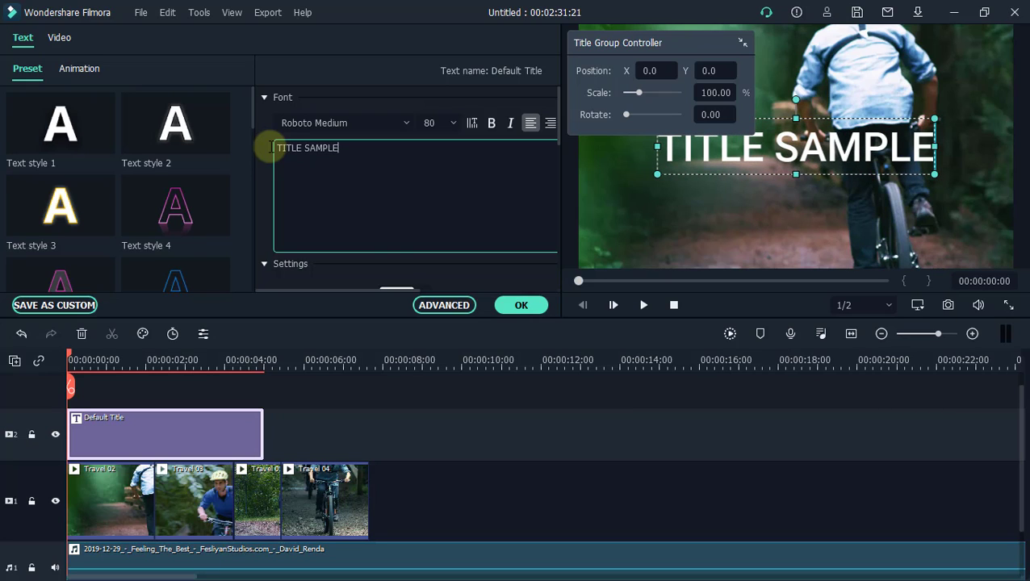
left_click(403, 105)
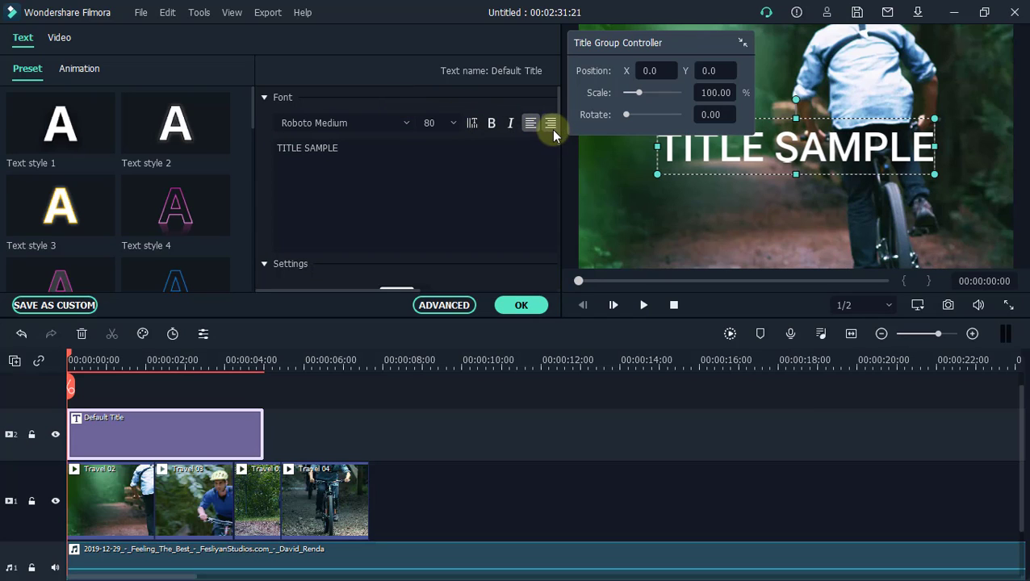
Try pink as the title's text color, and set it to olive green
left_click_drag(556, 134, 550, 155)
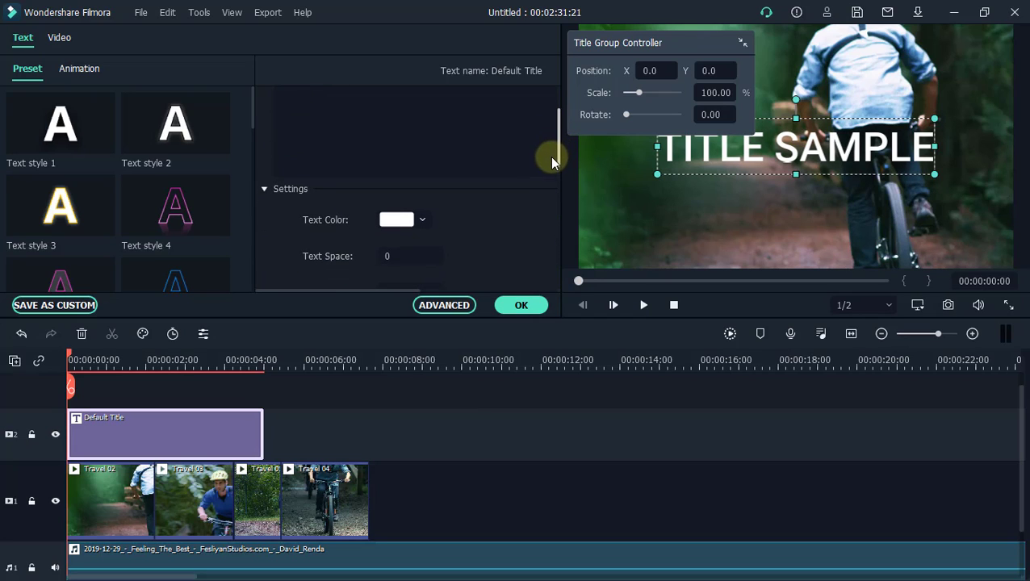
left_click(423, 220)
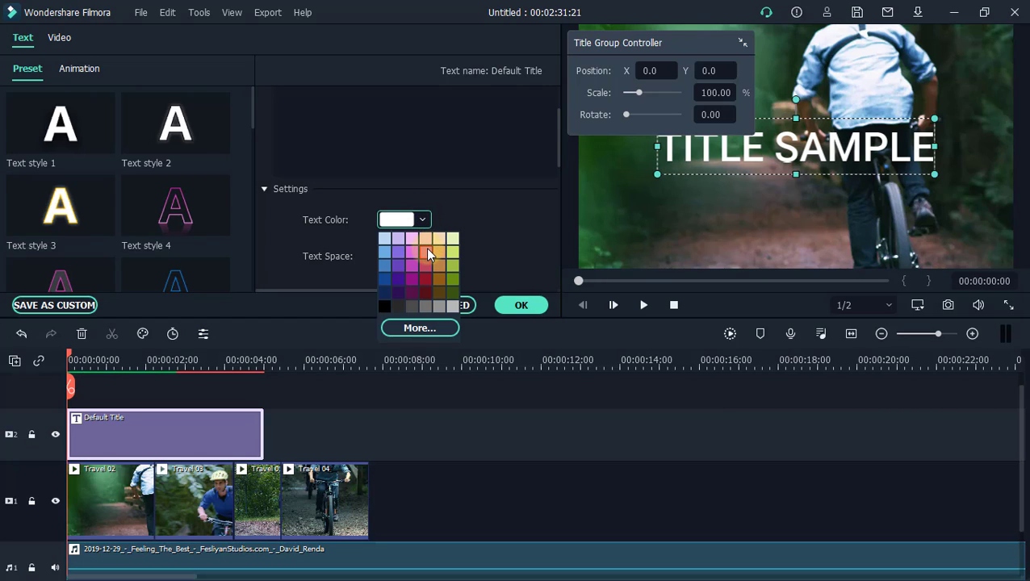
left_click(427, 251)
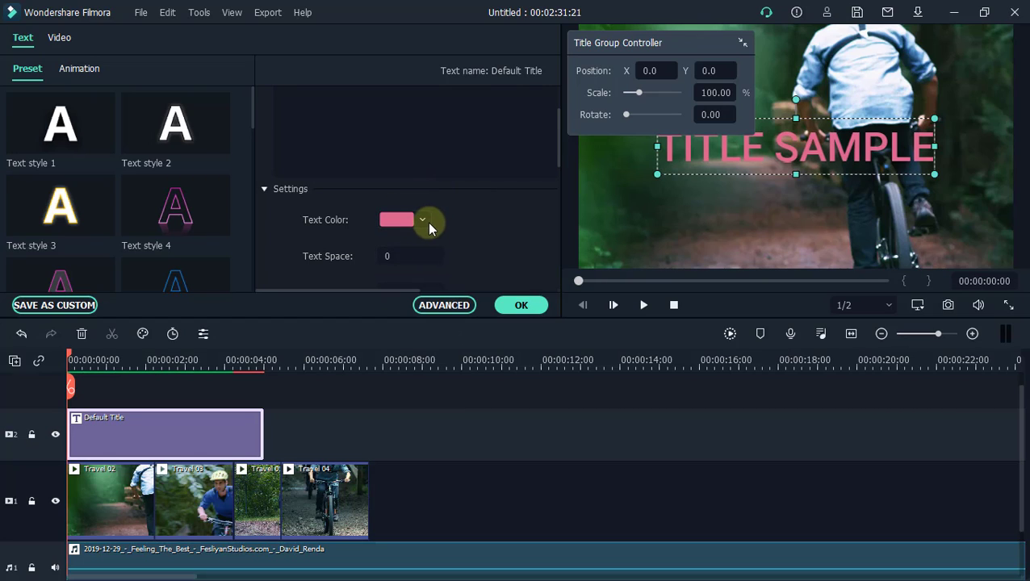
left_click(425, 221)
left_click(420, 233)
left_click(420, 221)
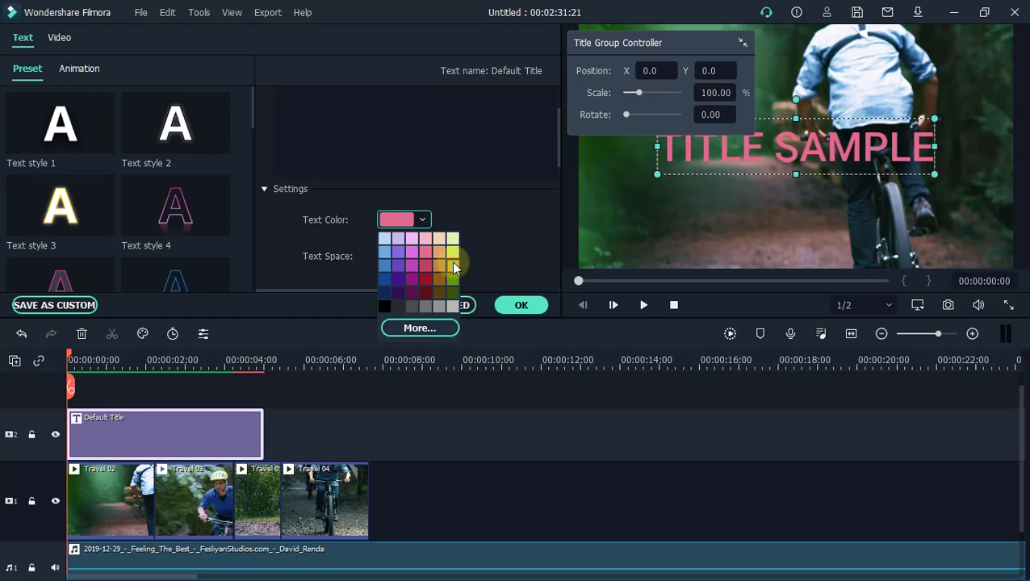
left_click(451, 244)
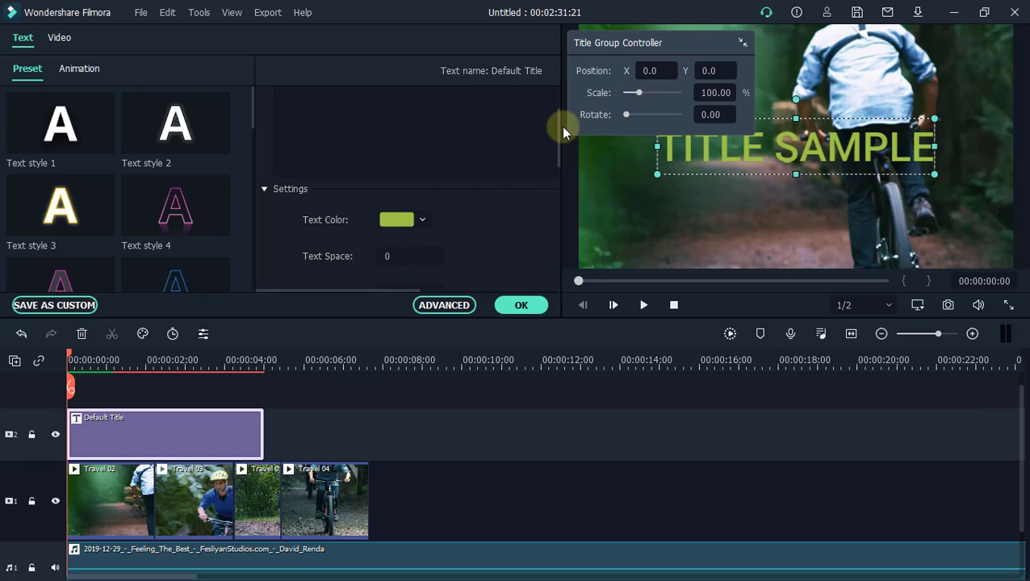
Try adjusting the title's text space, and set its line space to 28
left_click_drag(557, 145, 556, 170)
left_click(386, 162)
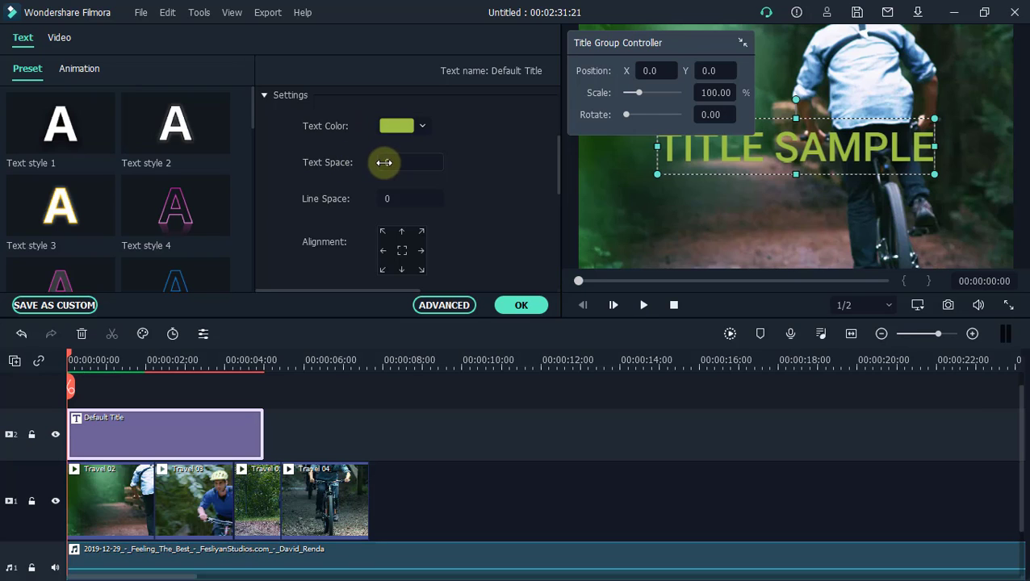
type("44")
mouse_move(534, 290)
left_mouse_down()
mouse_move(497, 289)
mouse_move(525, 287)
left_mouse_up()
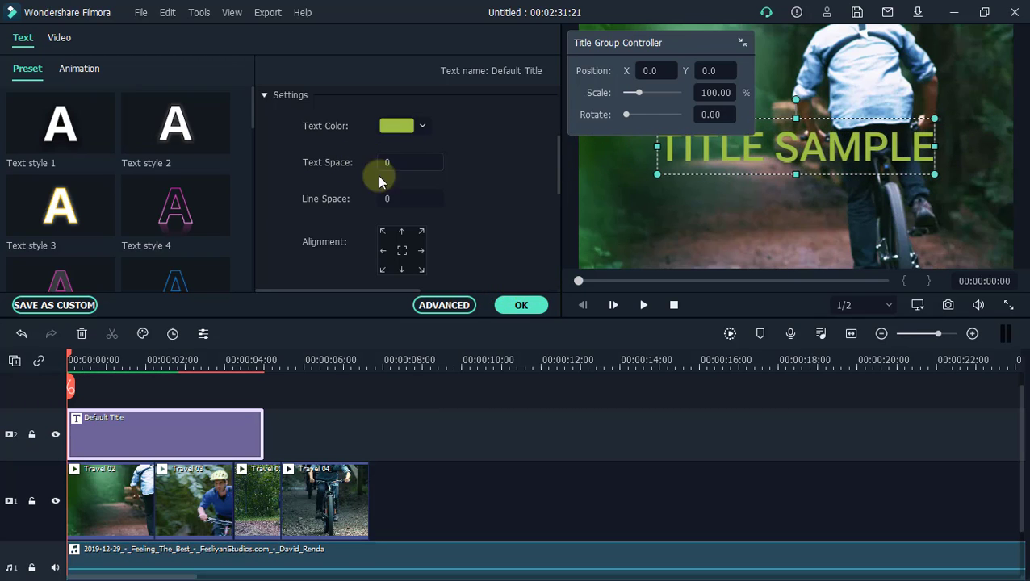
left_click_drag(388, 202, 528, 223)
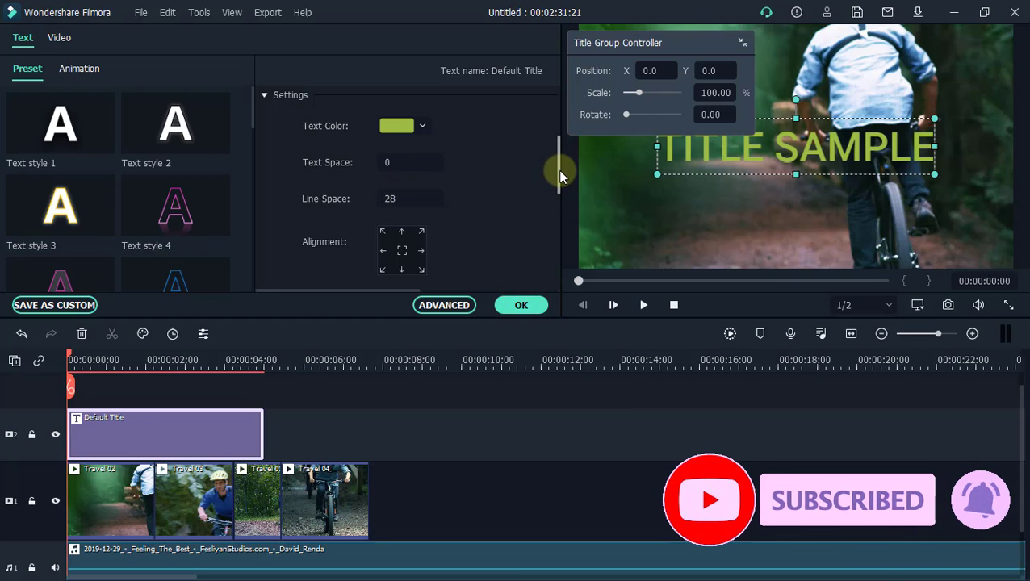
Split the title text into two lines, with TITLE on the first and SAMPLE on the second
left_click_drag(558, 166, 498, 112)
left_click(371, 158)
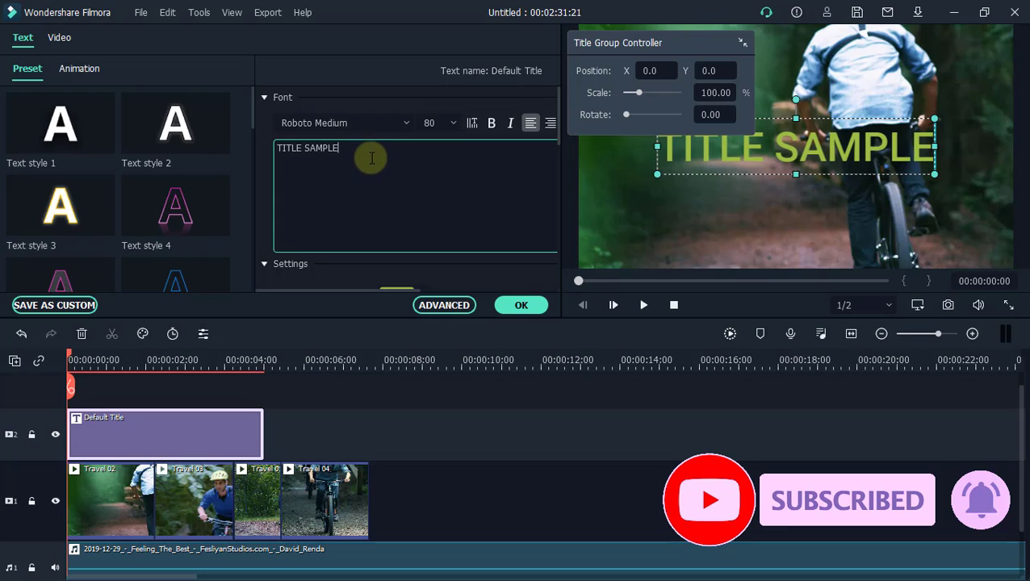
key("Return")
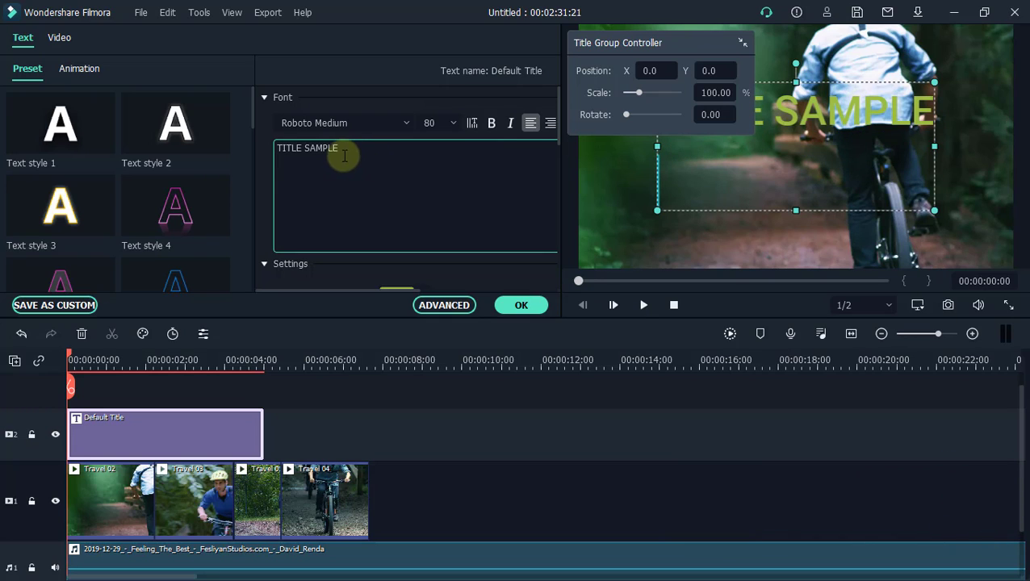
key("BackSpace")
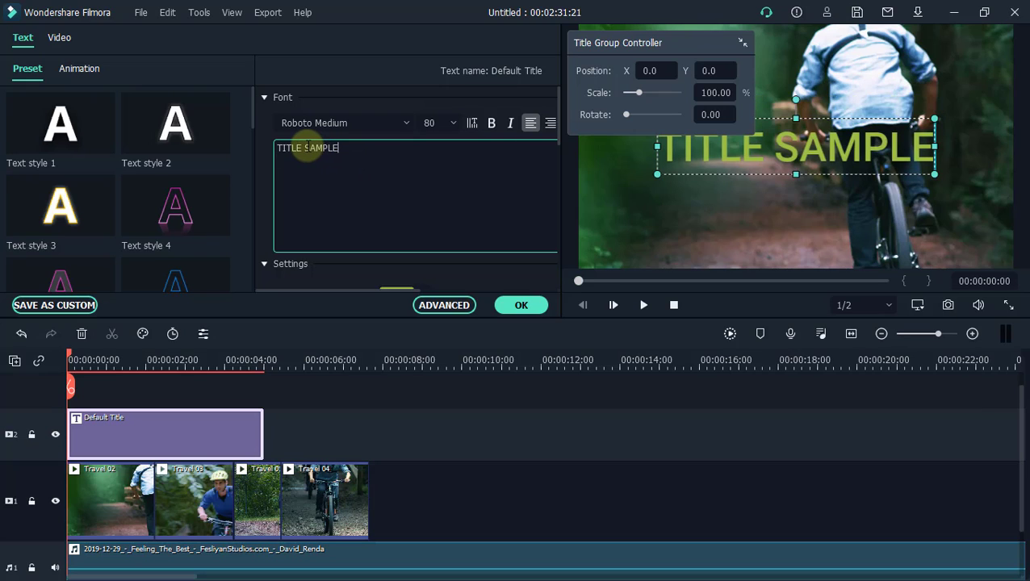
left_click(307, 149)
key("Return")
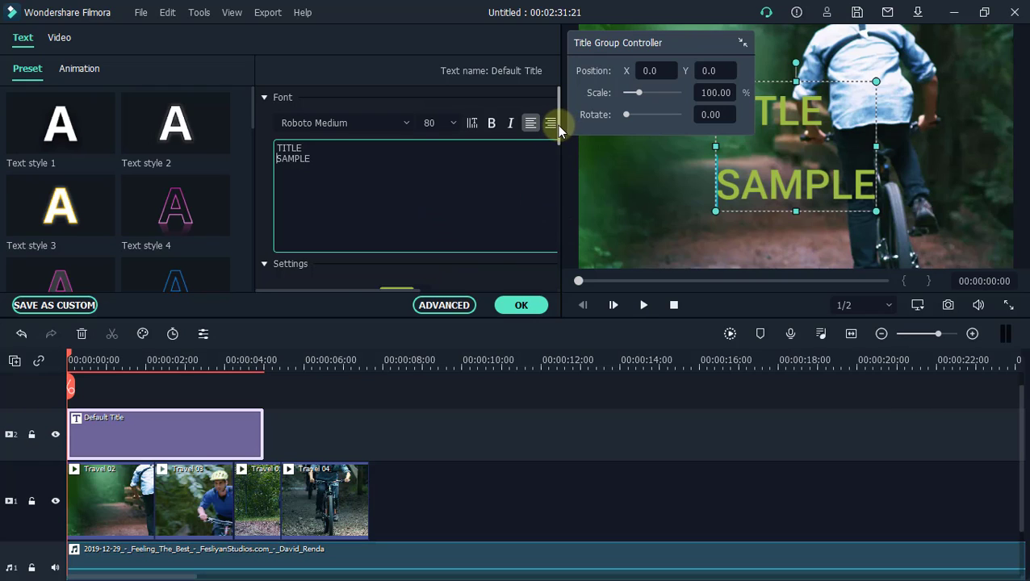
Set the title's line space to 73, and try aligning it to several frame edges and corners, ending at the center
scroll(557, 129, "down", 5)
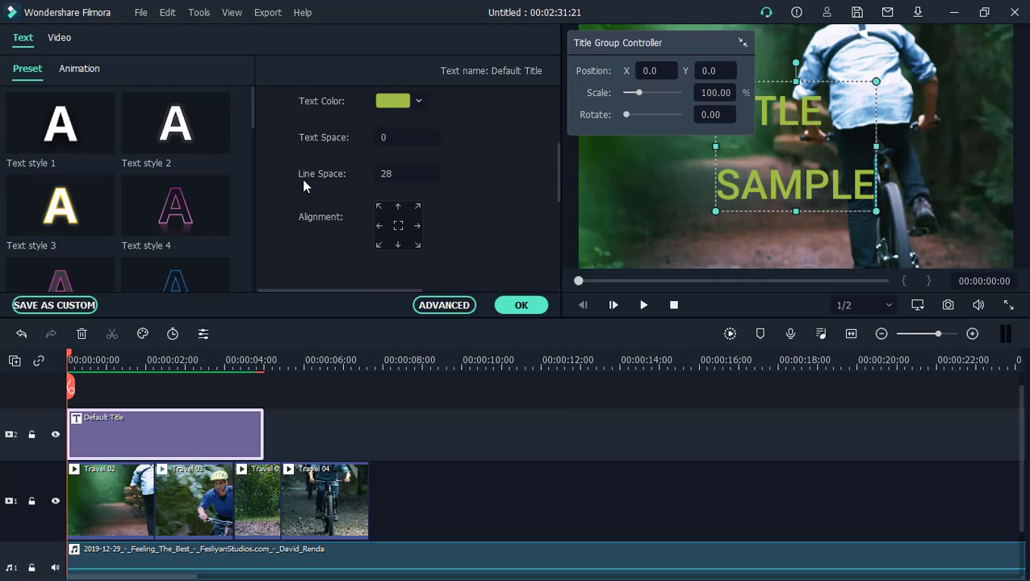
left_click_drag(380, 175, 417, 175)
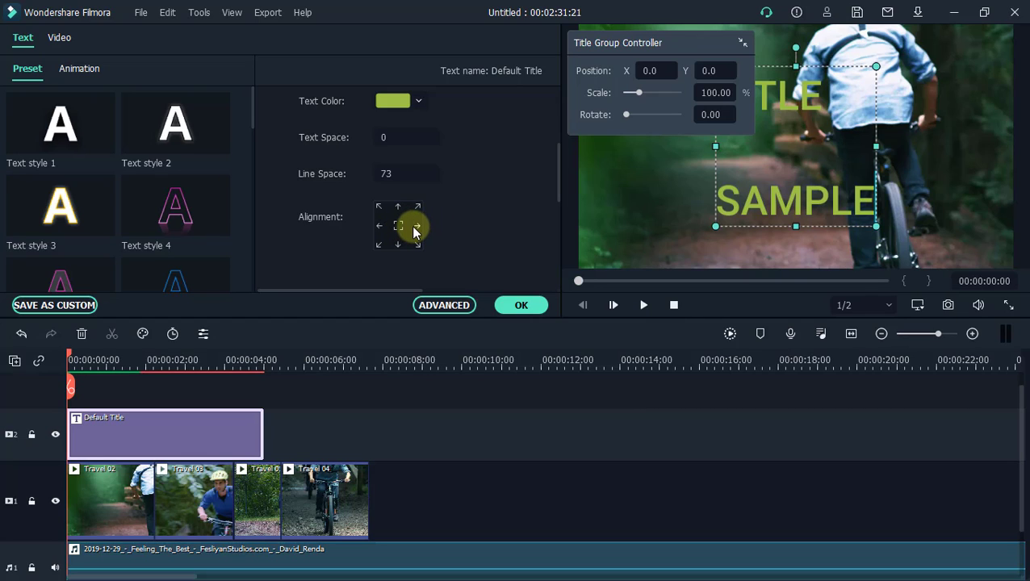
left_click(417, 227)
left_click(418, 205)
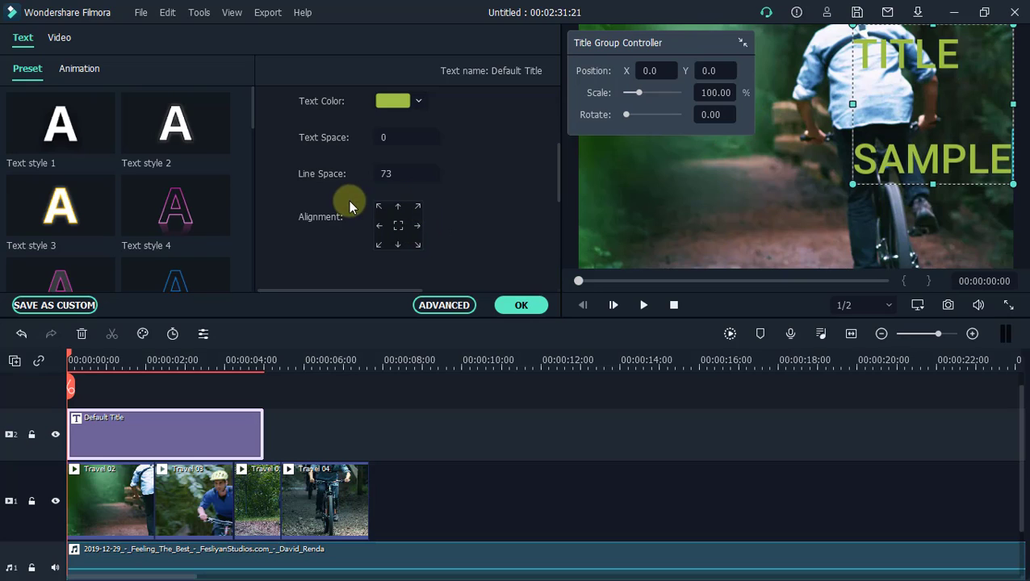
left_click(396, 207)
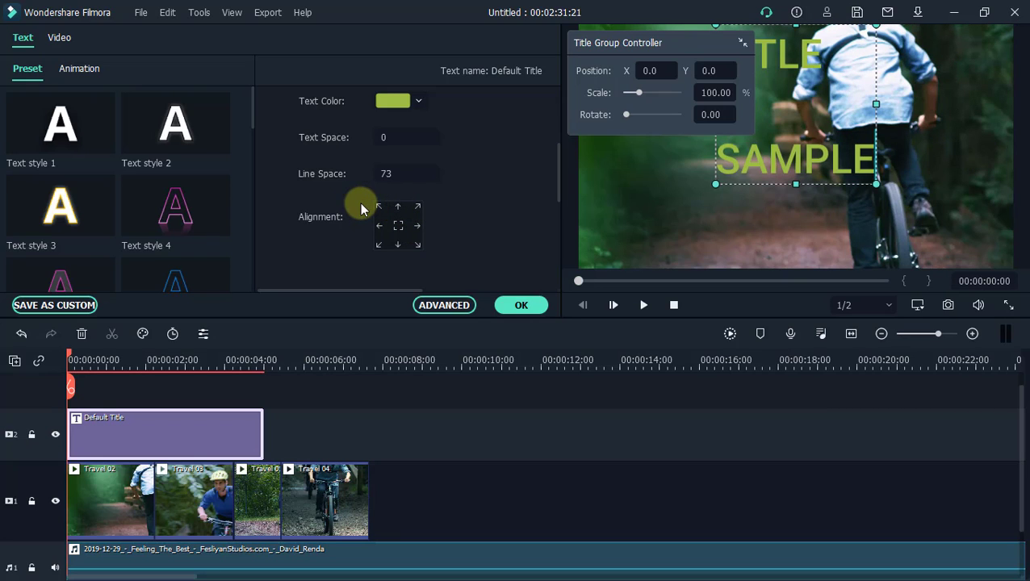
left_click(378, 207)
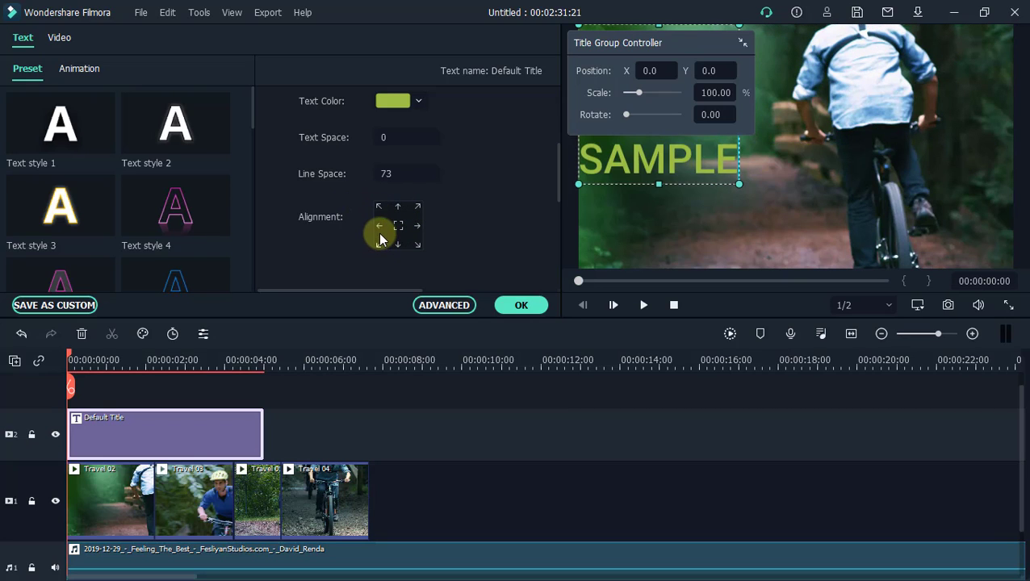
left_click(378, 227)
left_click(398, 226)
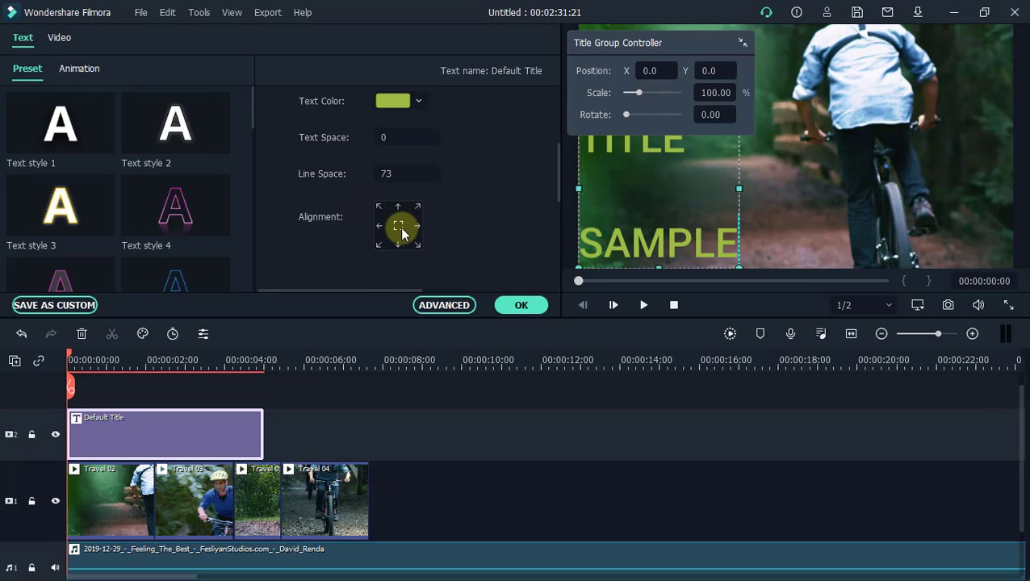
Set the title's line space to 0 and align it to the top-left corner of the video frame
left_click(380, 173)
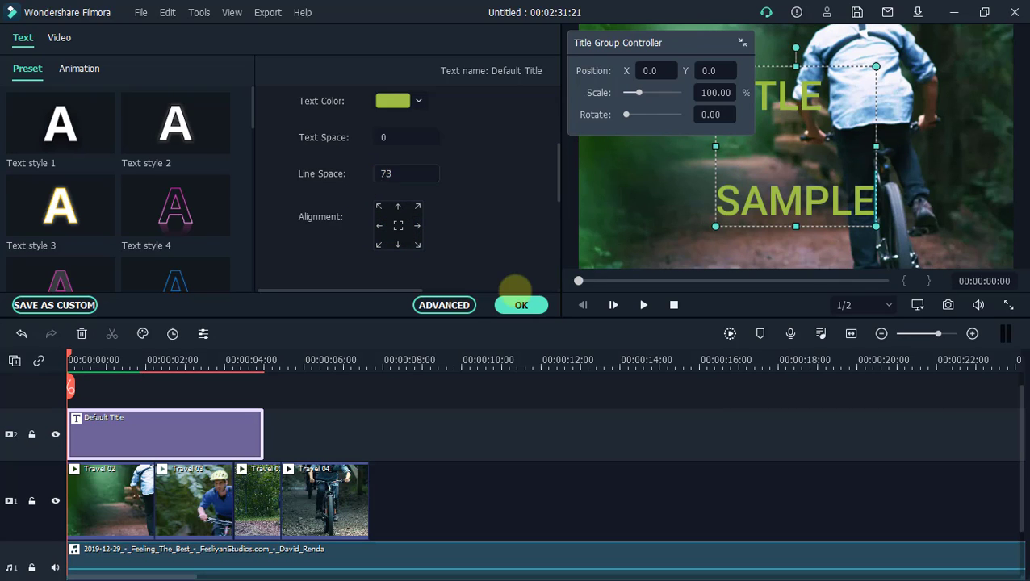
key("Delete")
key("Delete")
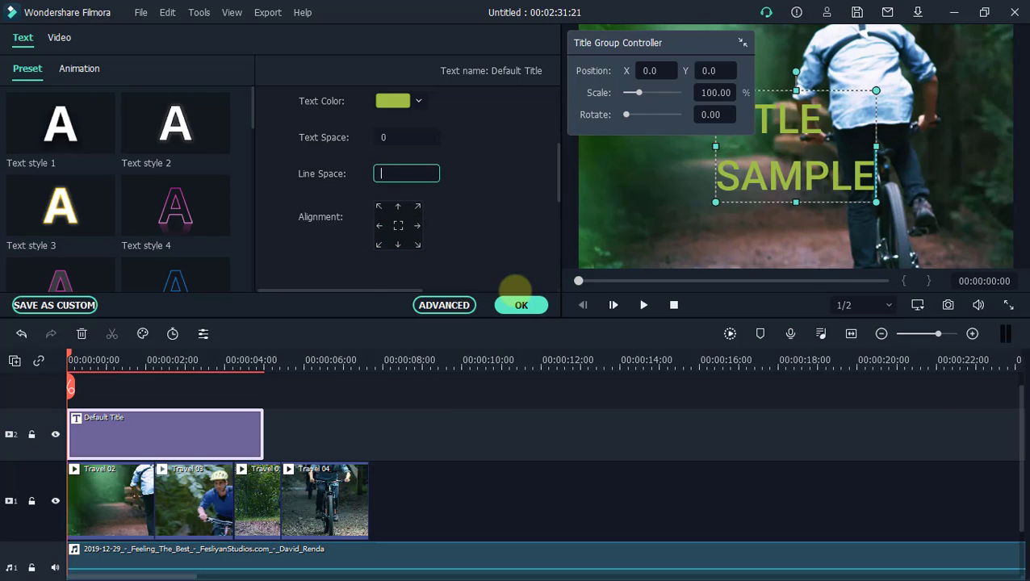
type("00")
key("Return")
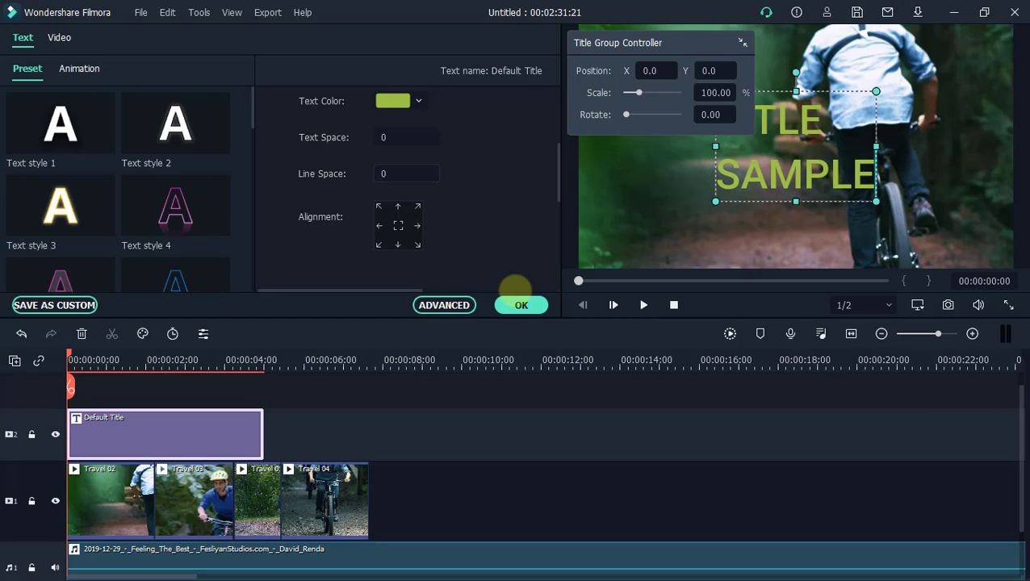
left_click(380, 207)
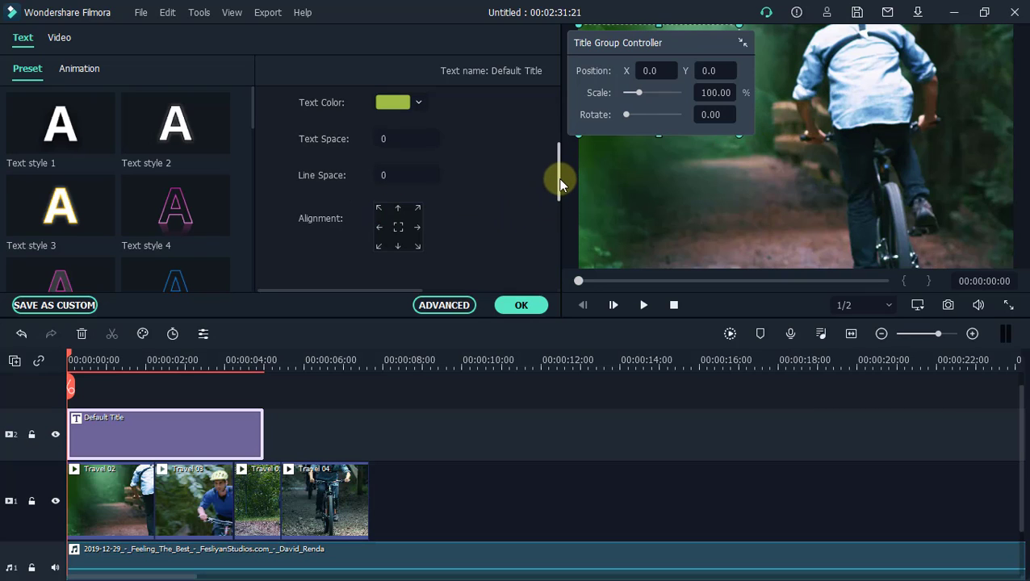
Set the title's font to Roboto Condensed Bold at size 64, with the Title Group Controller moved clear of the text
scroll(557, 164, "up", 5)
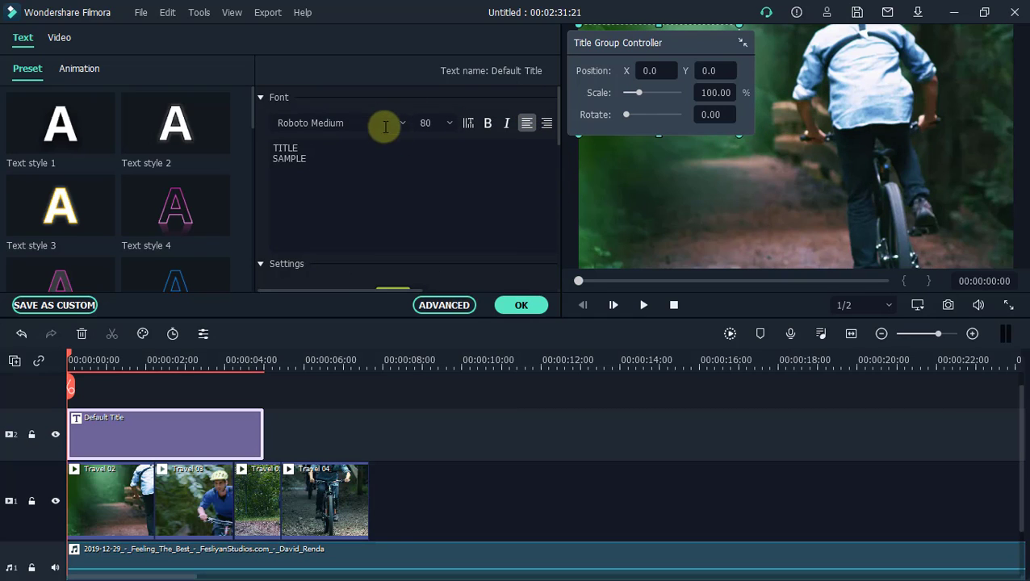
left_click(399, 125)
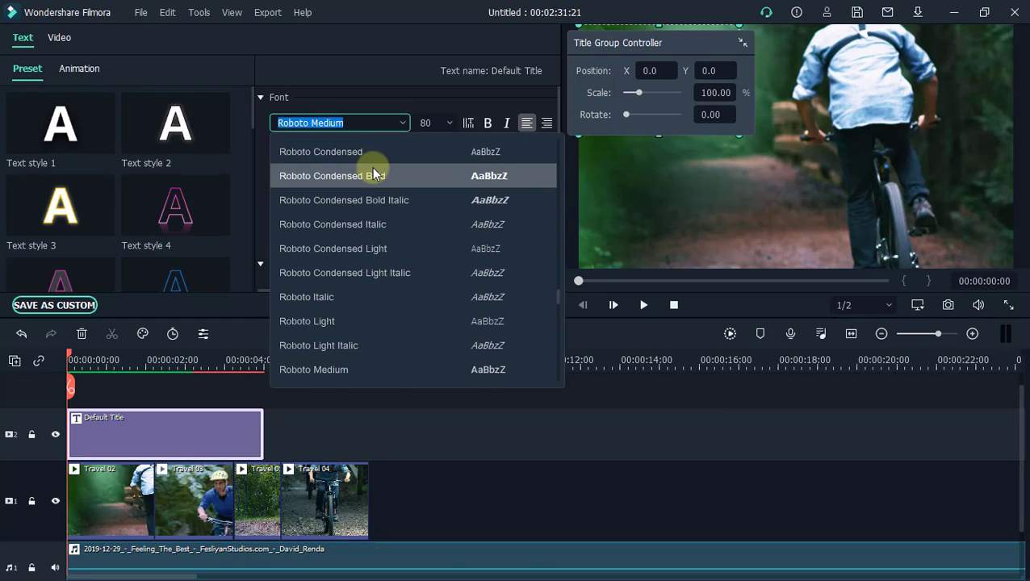
left_click(374, 171)
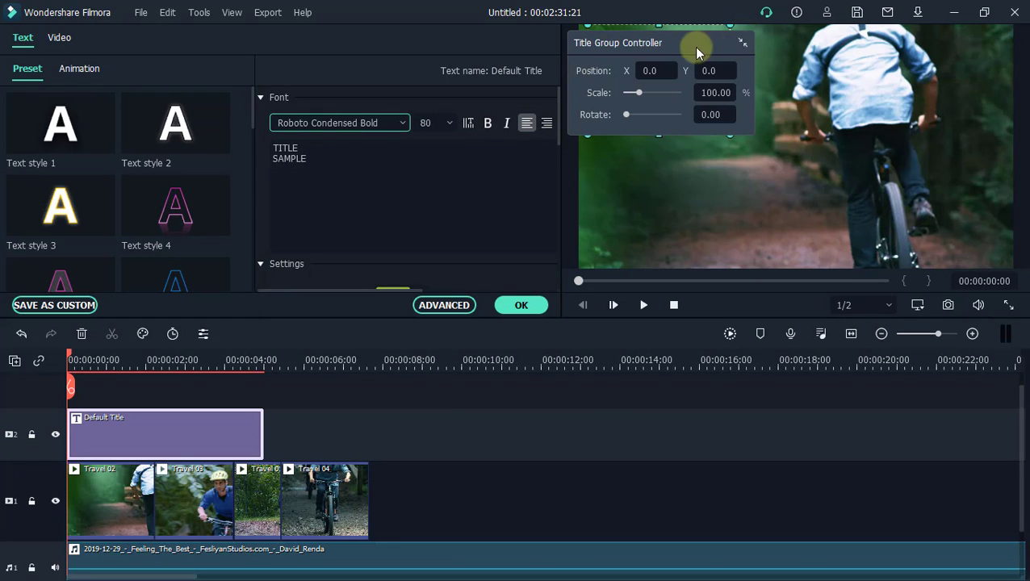
left_click_drag(701, 46, 892, 157)
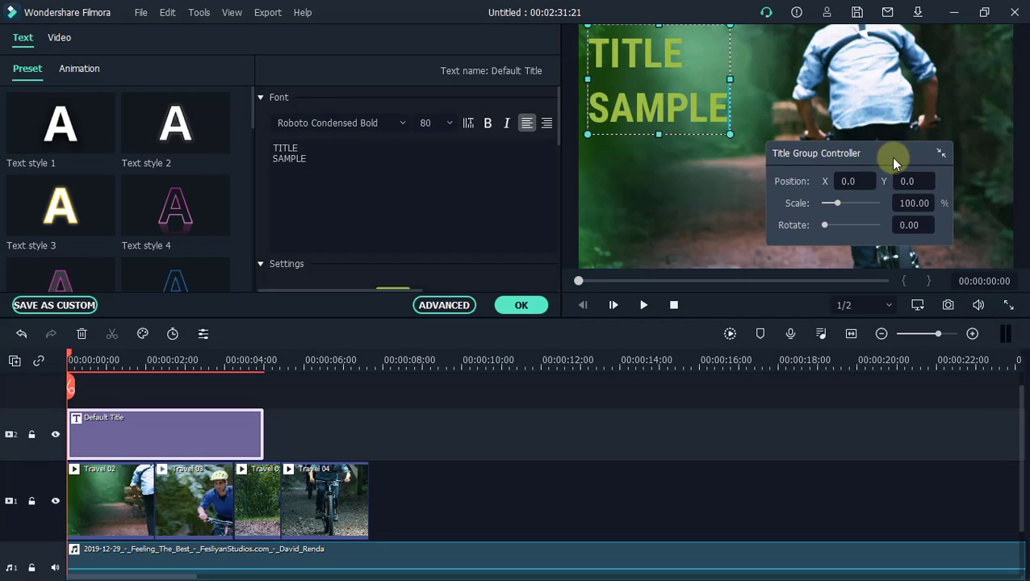
left_click(449, 121)
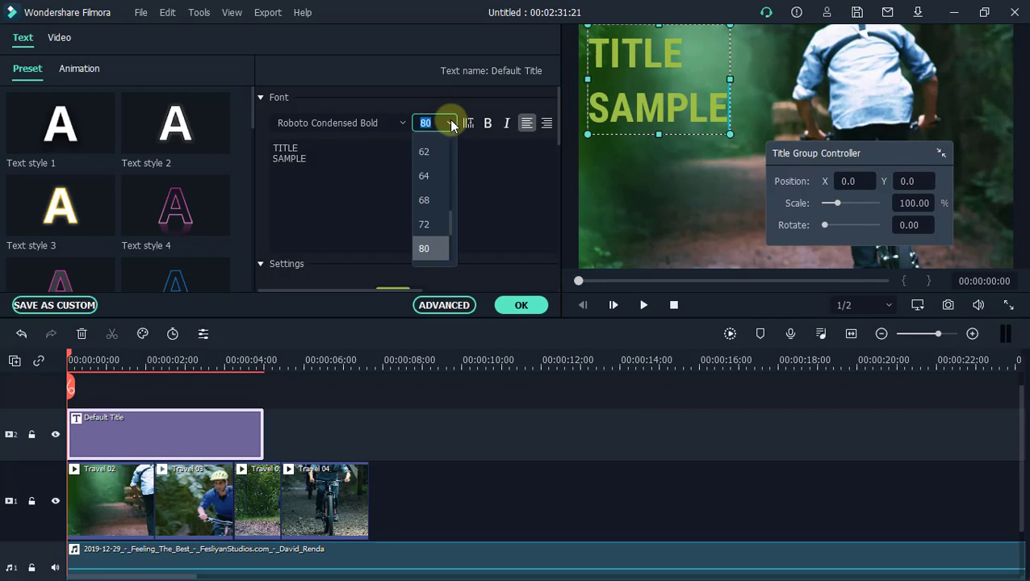
left_click(423, 179)
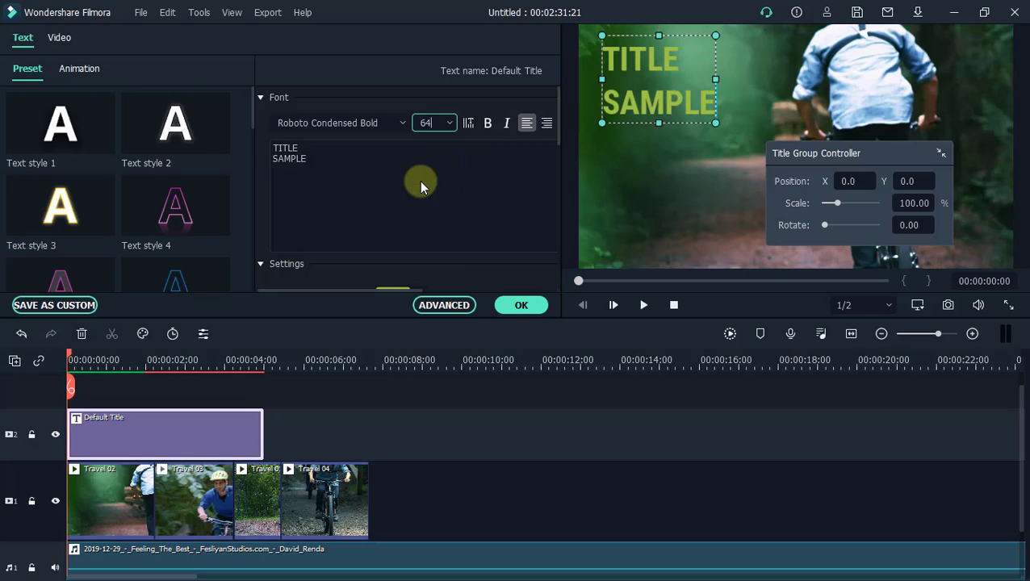
Set the title's font size to 48
left_click(450, 125)
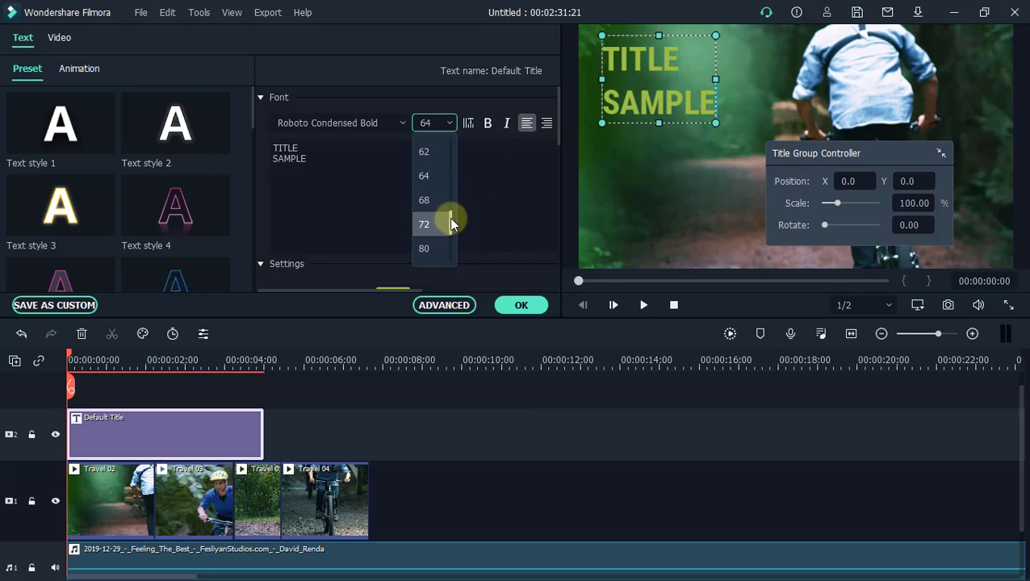
left_click_drag(449, 218, 423, 196)
left_click(424, 200)
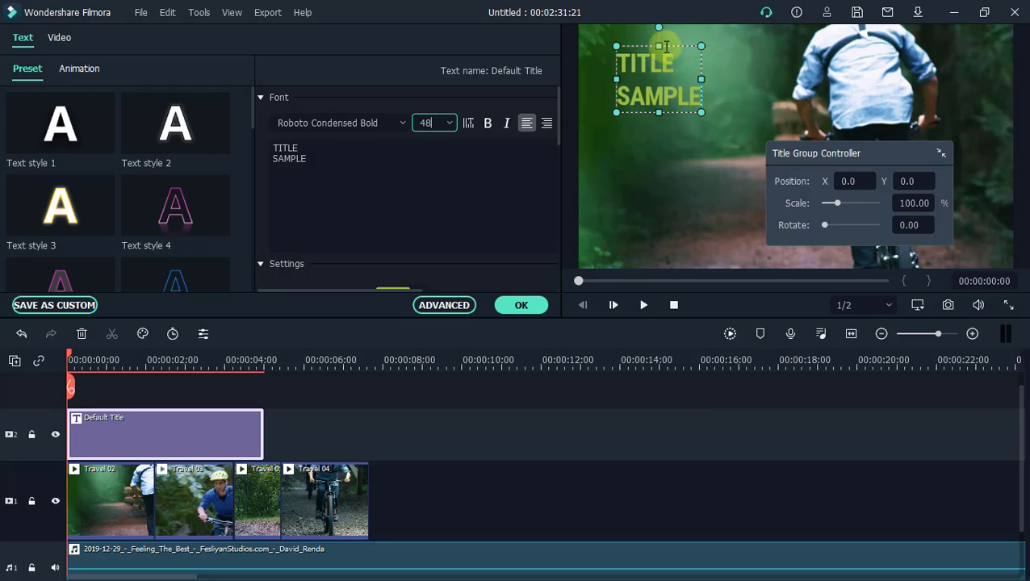
Move the title text into the top-left corner of the video frame
left_click_drag(673, 42, 649, 33)
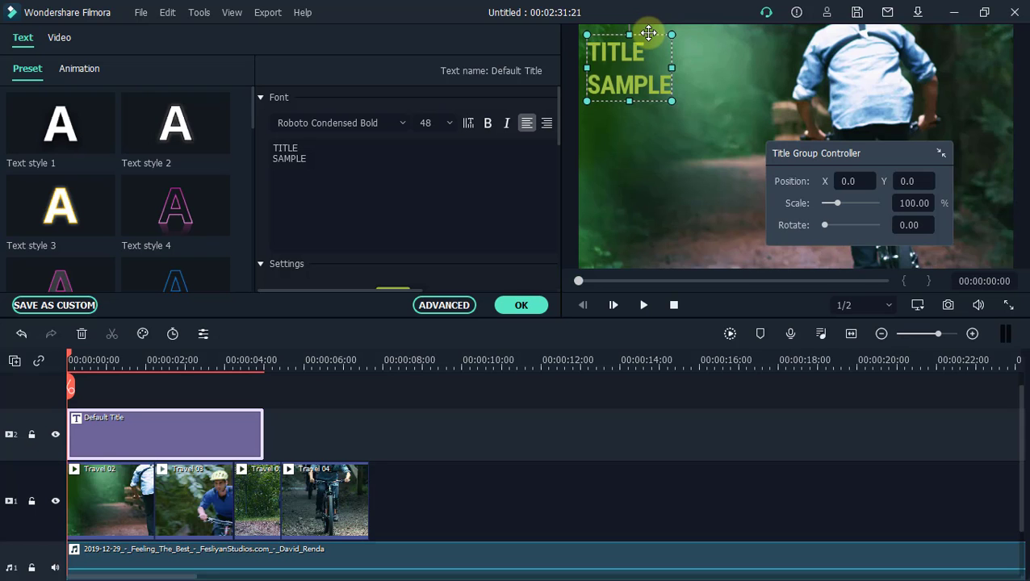
left_click_drag(660, 33, 659, 54)
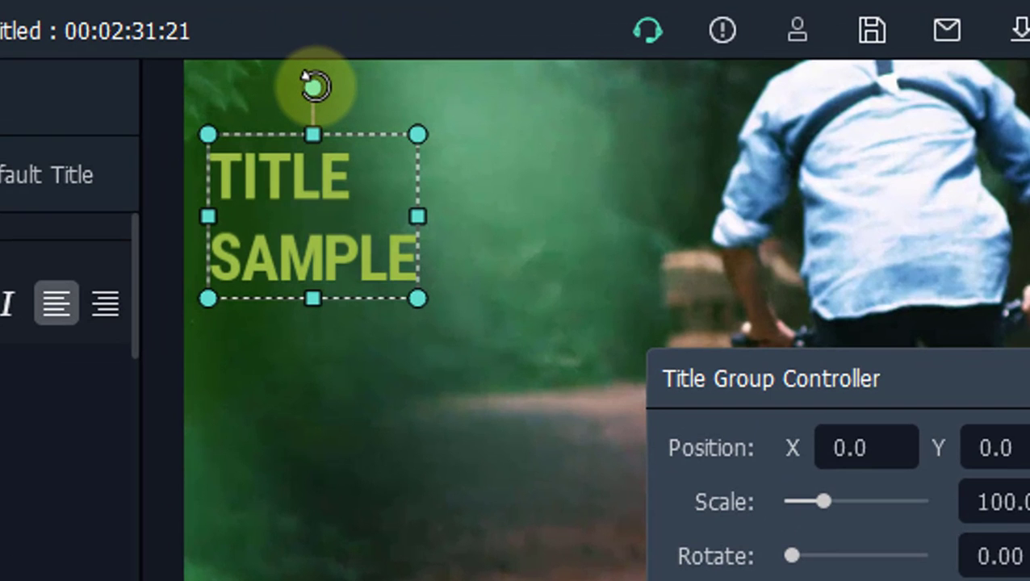
left_click_drag(313, 86, 312, 65)
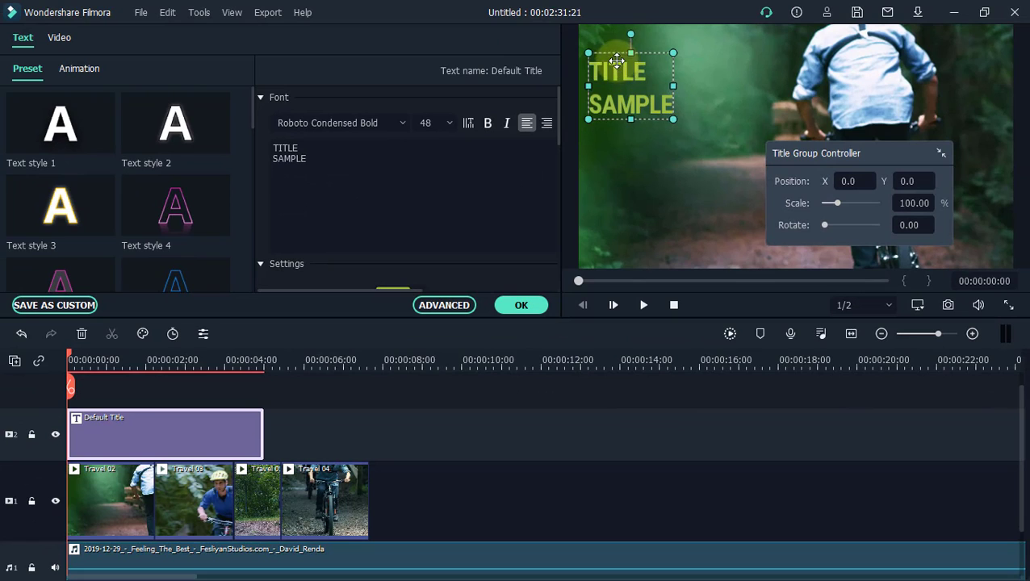
left_click_drag(620, 61, 614, 44)
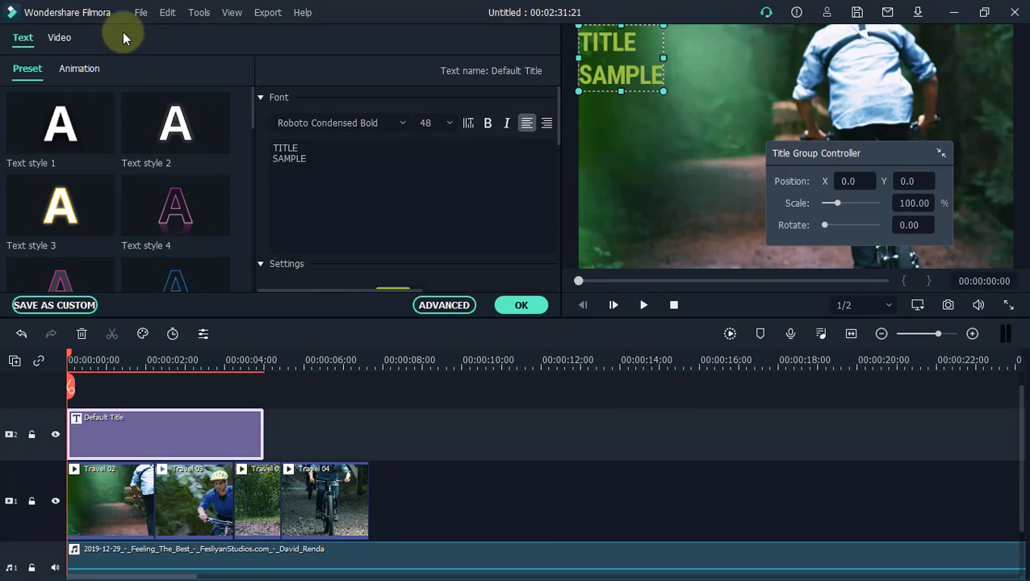
Try the Type Writer, Cinema style, Wavy style, Up Roll and Left Roll animations on the title
left_click(78, 66)
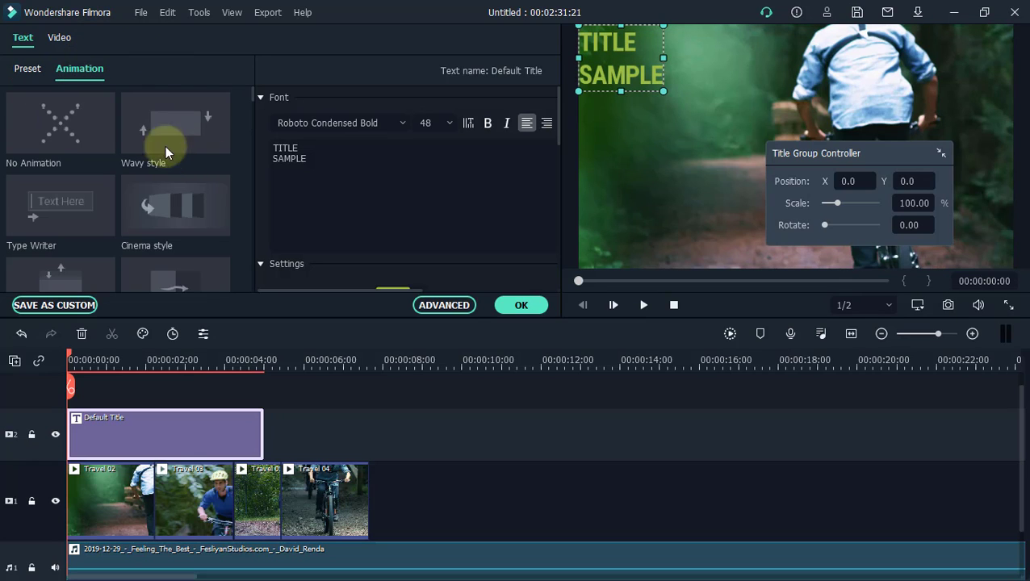
left_click(84, 200)
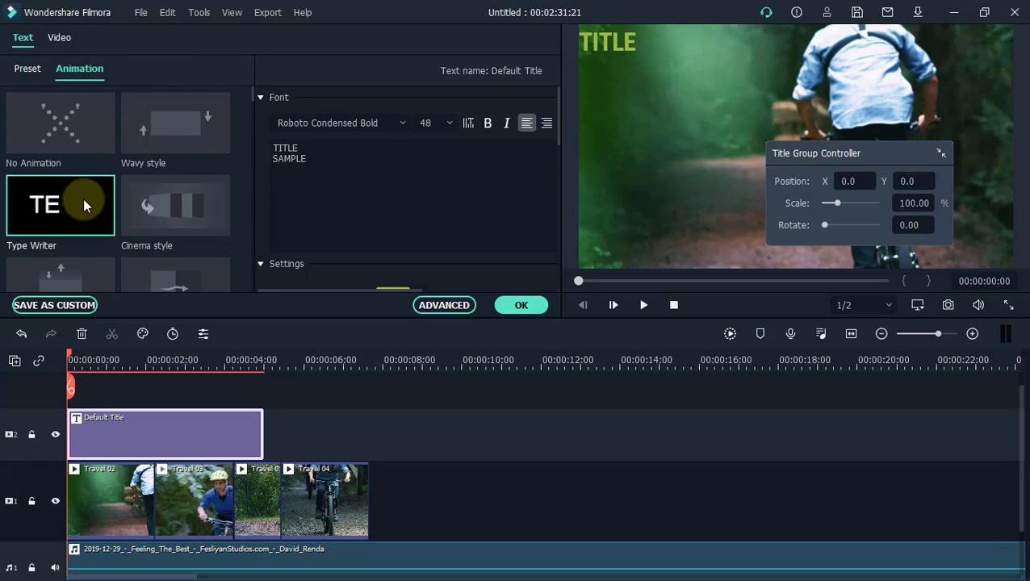
left_click(205, 179)
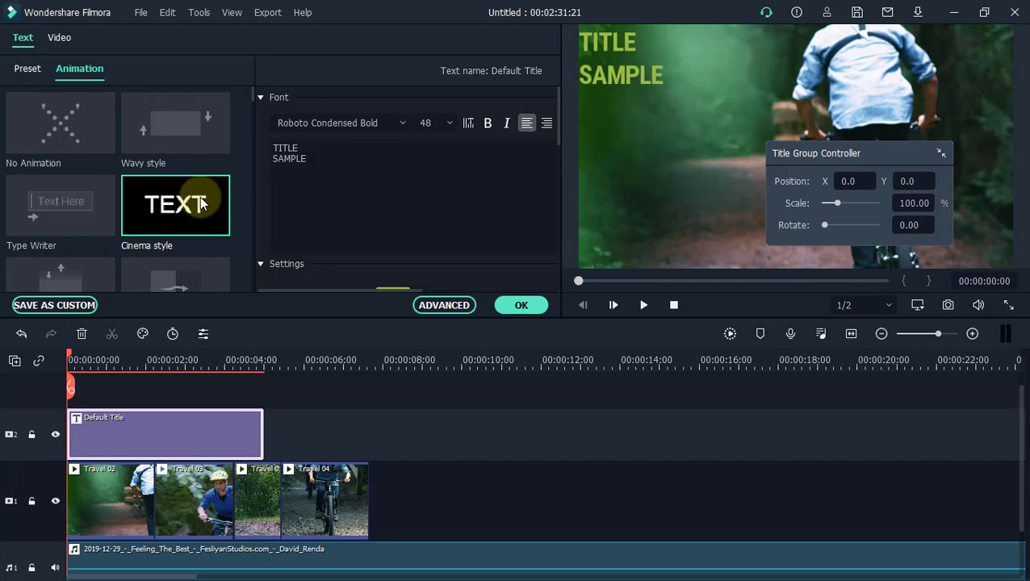
left_click(157, 116)
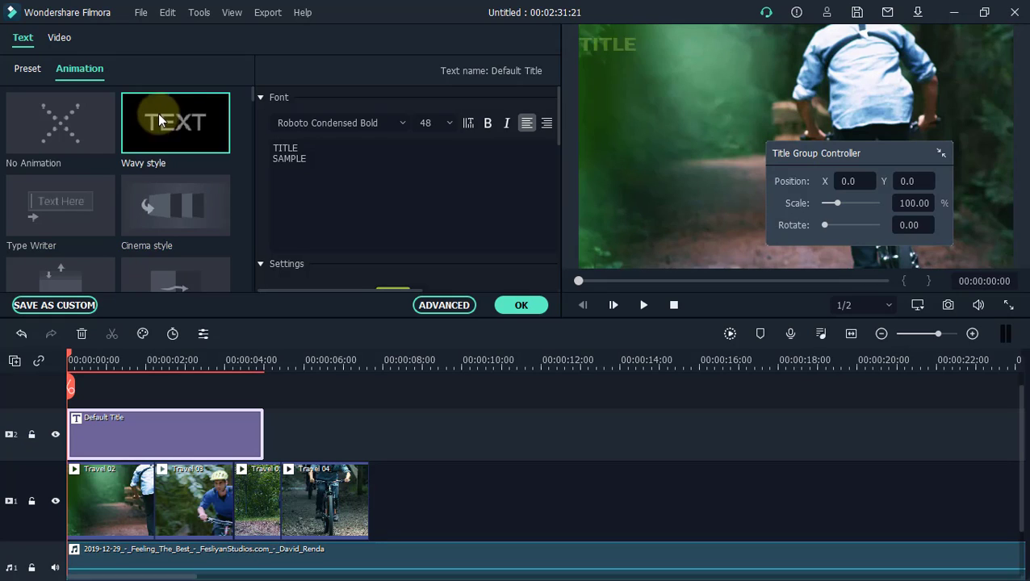
scroll(203, 141, "down", 5)
left_click(193, 142)
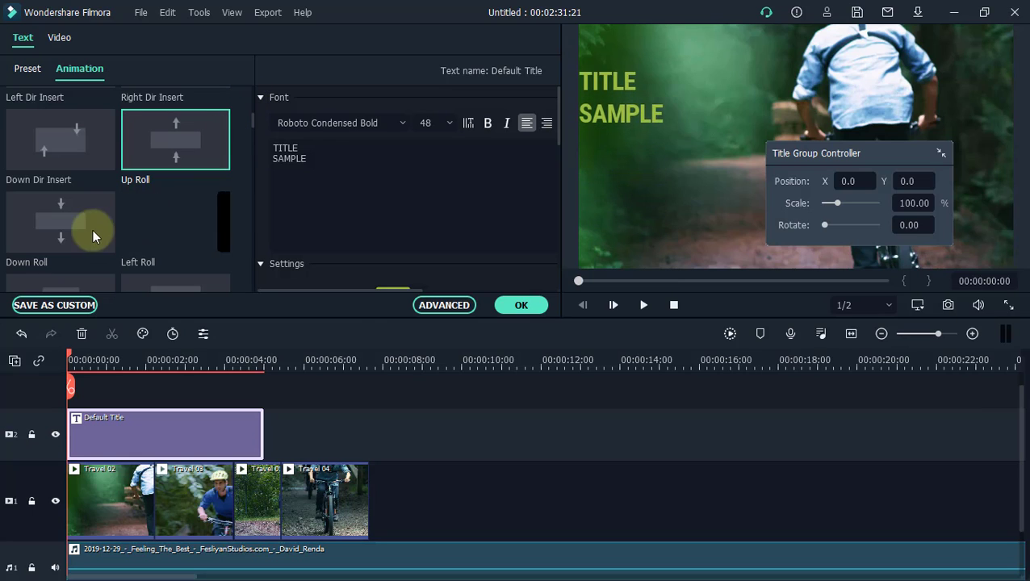
left_click(145, 232)
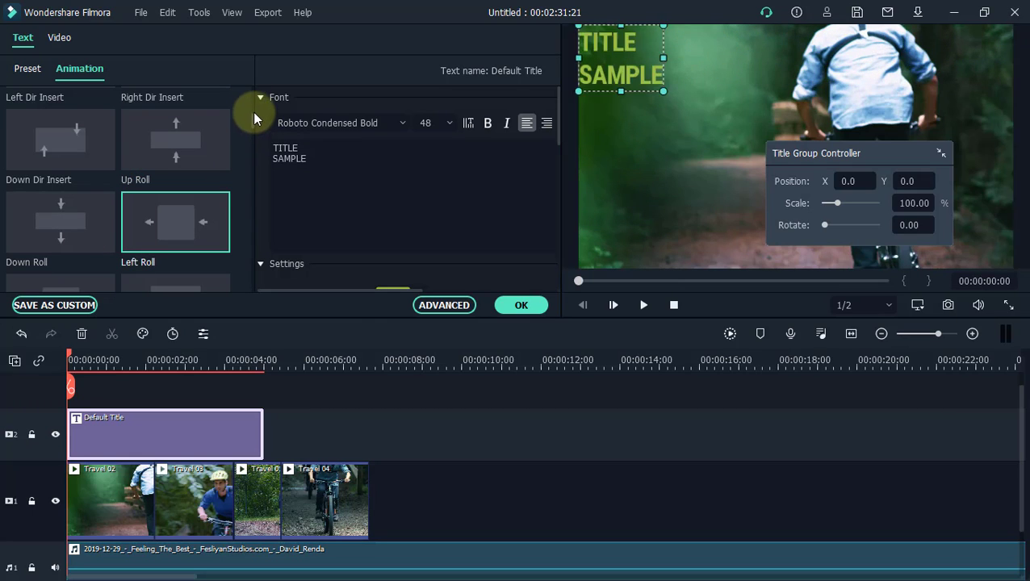
Apply the Pixelate animation to the title and accept the title edits
mouse_move(253, 118)
left_mouse_down()
mouse_move(256, 92)
mouse_move(250, 142)
mouse_move(251, 133)
left_mouse_up()
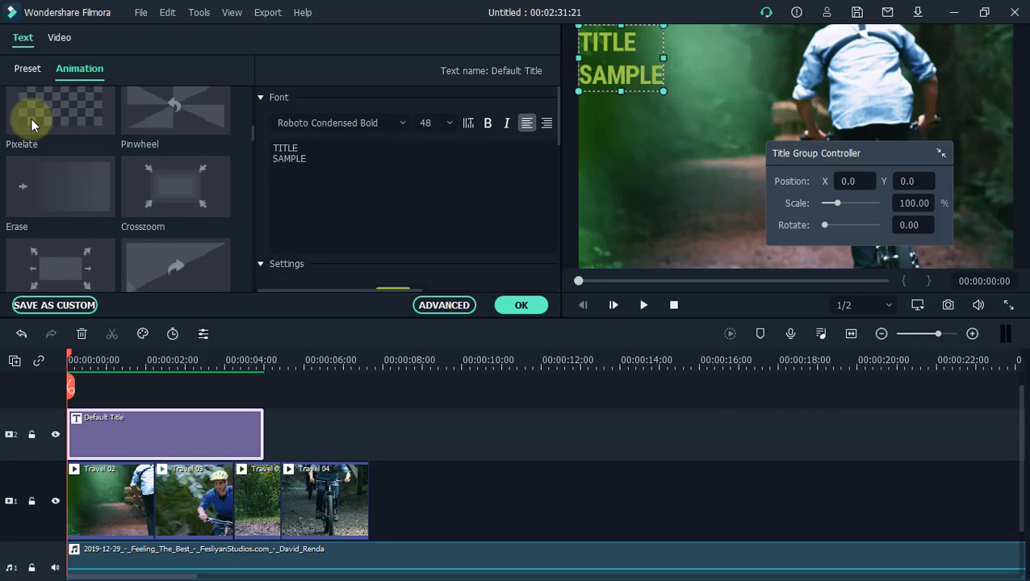
double_click(32, 119)
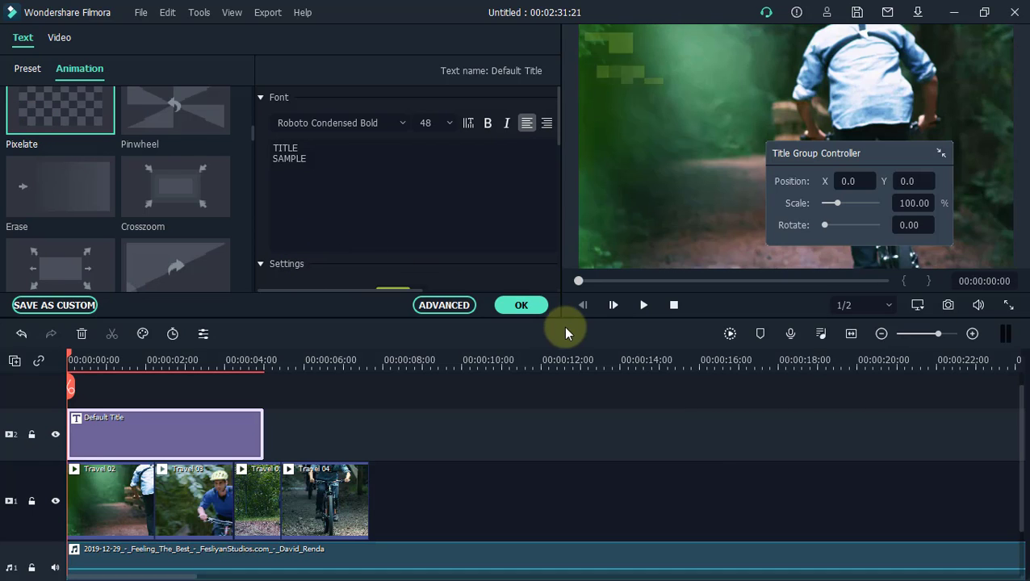
left_click(523, 306)
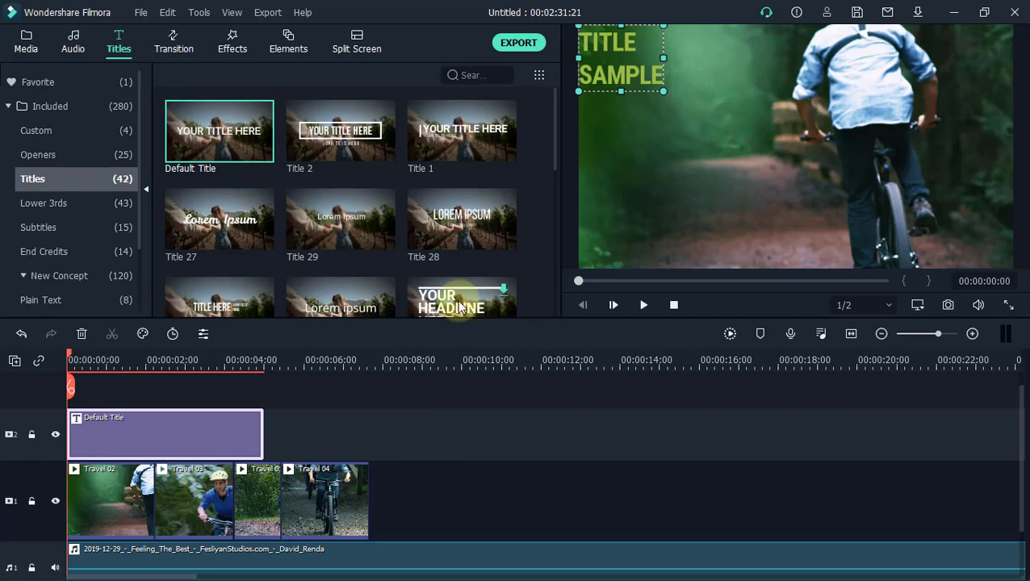
Play back the opening, collapse the Title Group Controller and move the title slightly inward from the frame's top-left corner
left_click(643, 307)
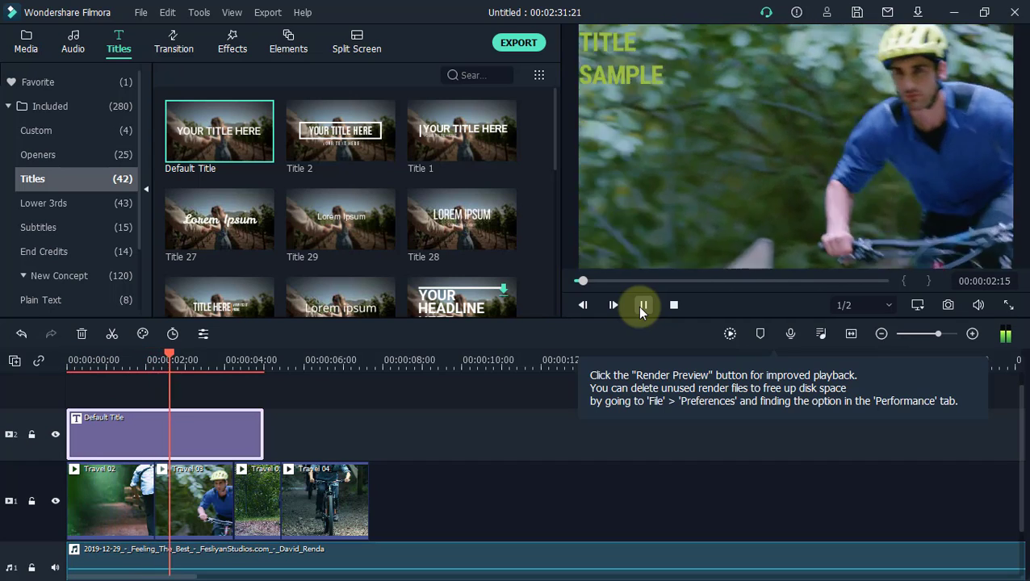
left_click(643, 307)
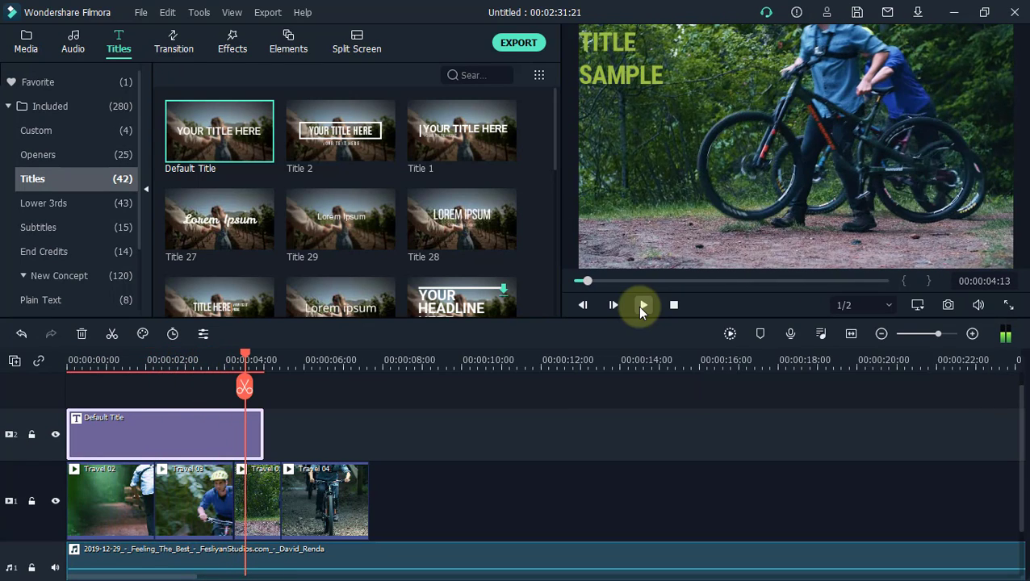
left_click(609, 88)
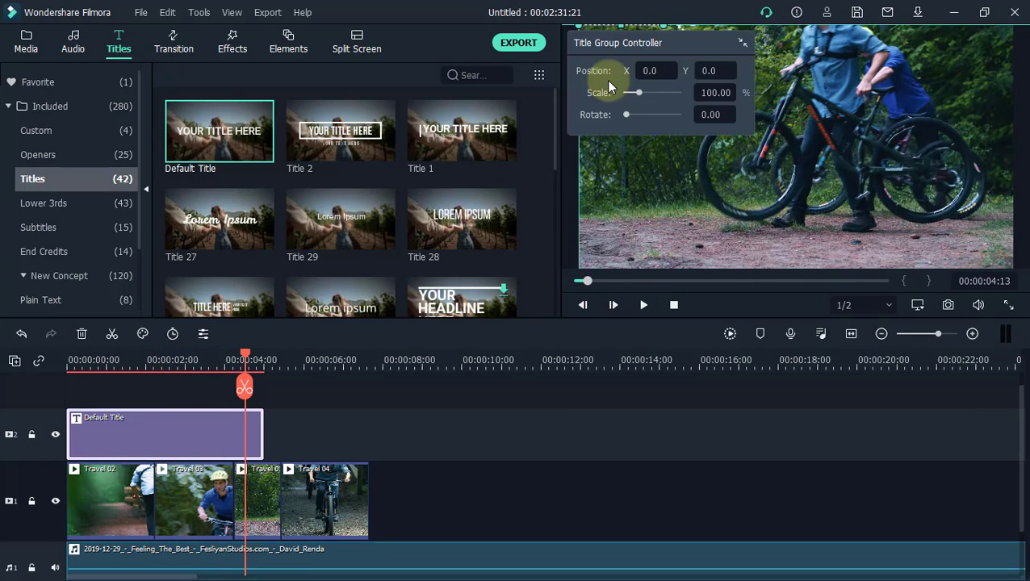
left_click(736, 40)
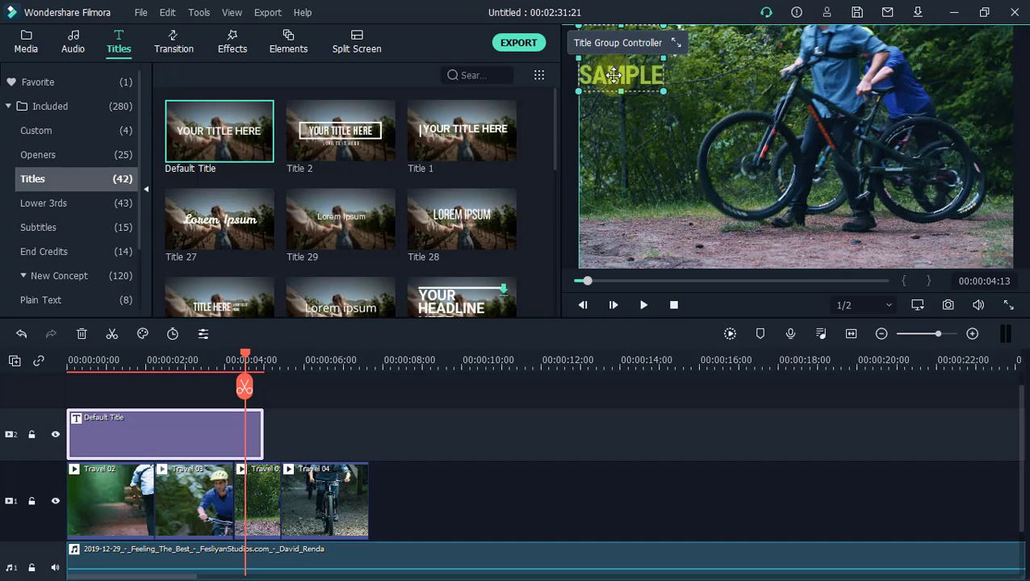
left_click_drag(622, 77, 619, 79)
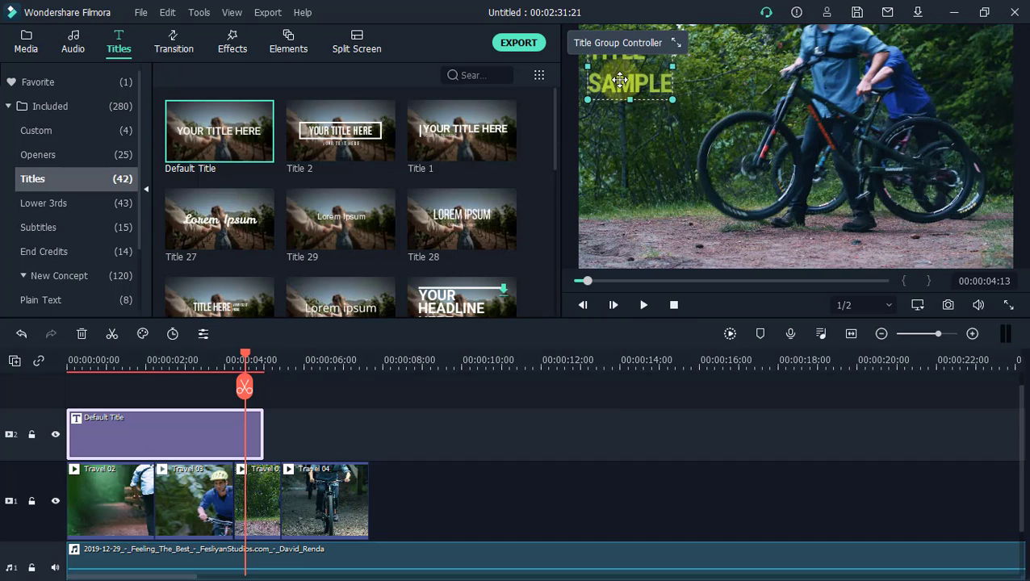
Play the sequence from the start until past the end of the title, and return to the beginning
left_click(673, 305)
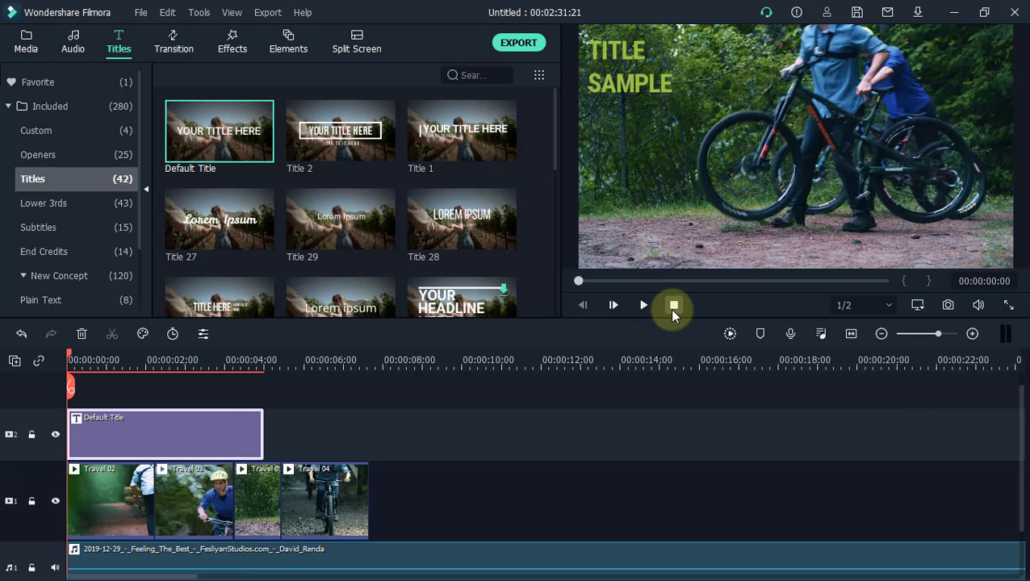
left_click(642, 305)
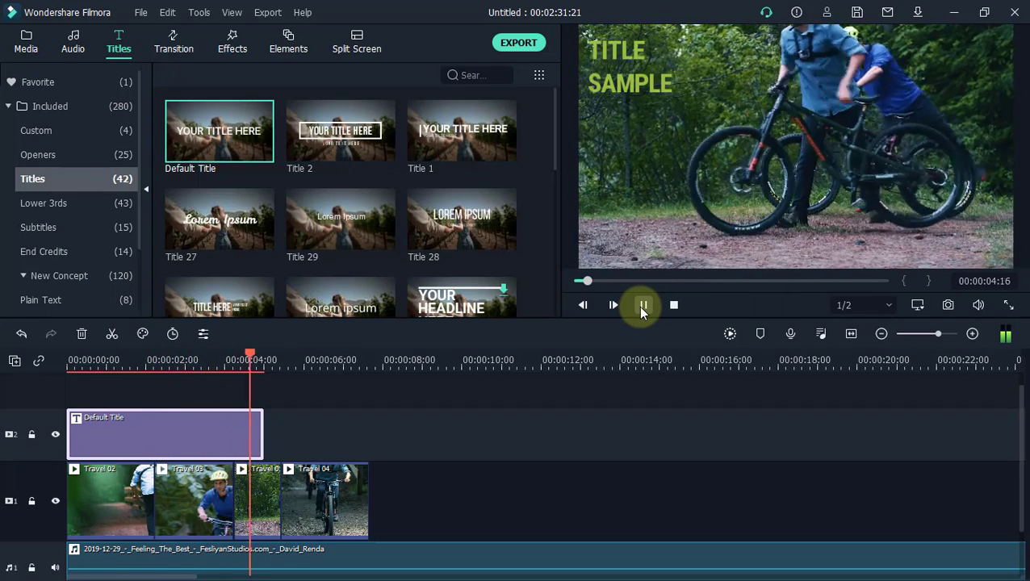
left_click(643, 305)
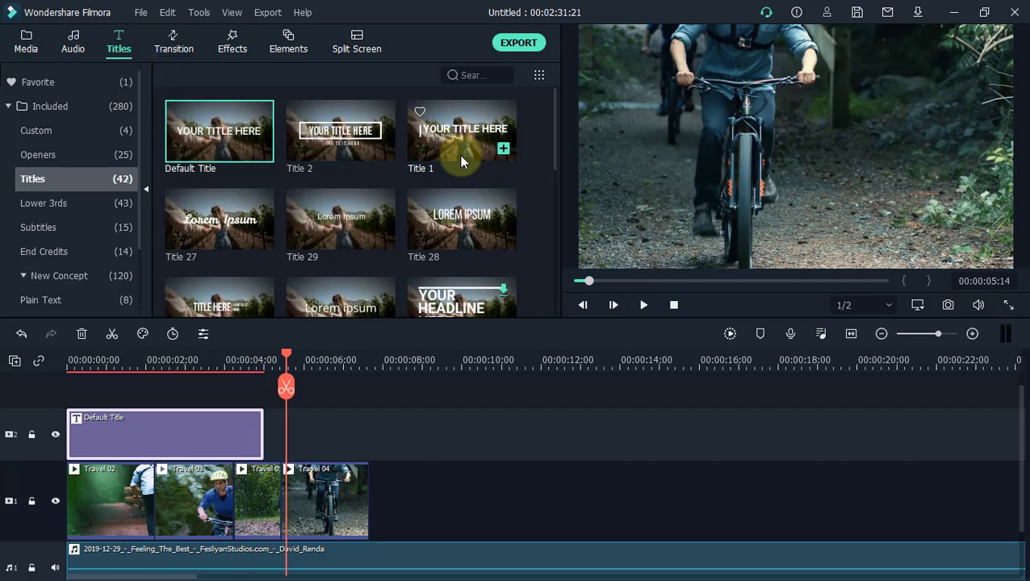
left_click(671, 303)
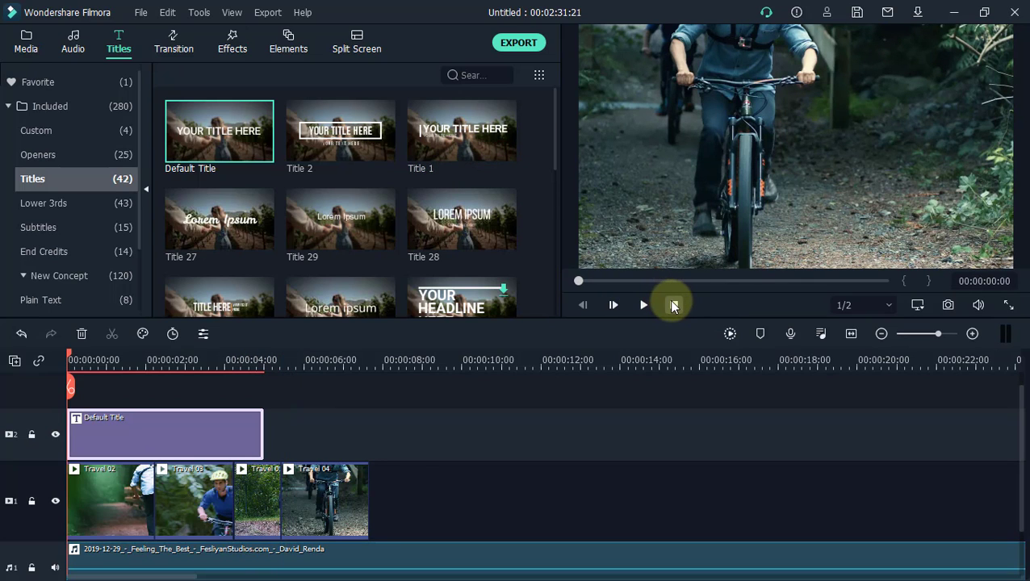
Browse the Openers, Custom, Titles and Lower 3rds categories of title templates, ending on Openers
left_click(46, 152)
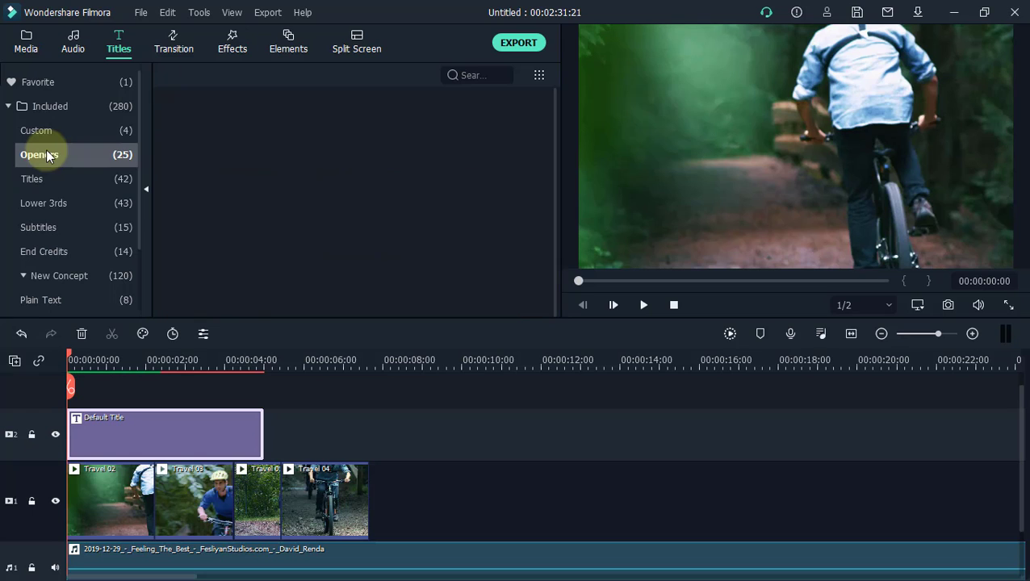
left_click(50, 130)
left_click(50, 154)
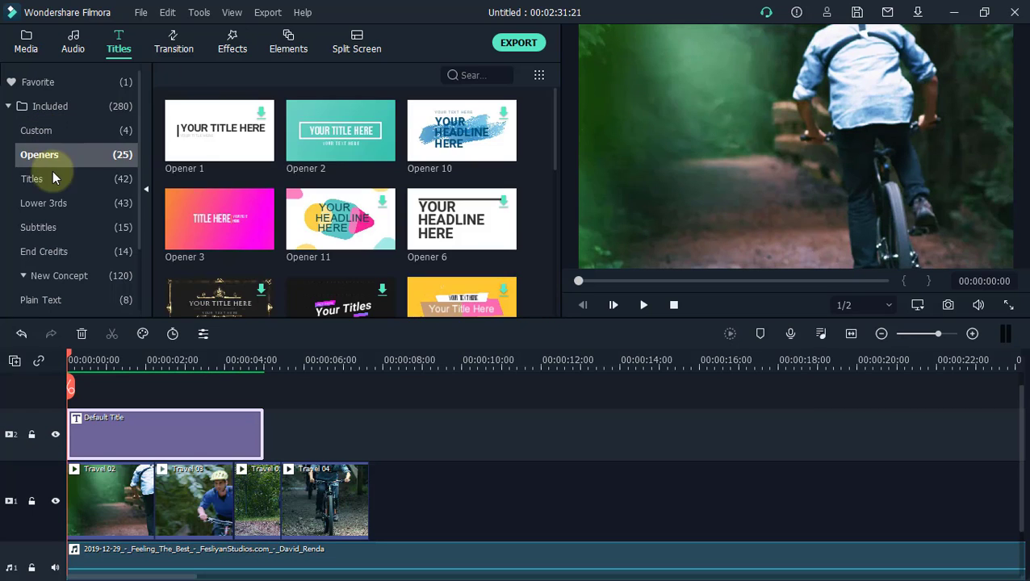
left_click(52, 178)
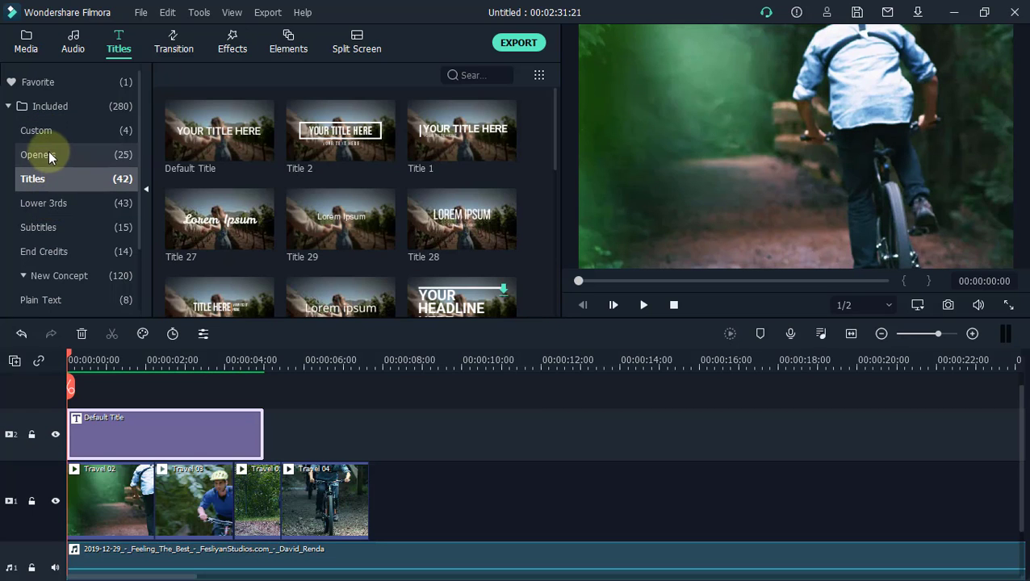
left_click(50, 150)
left_click(66, 179)
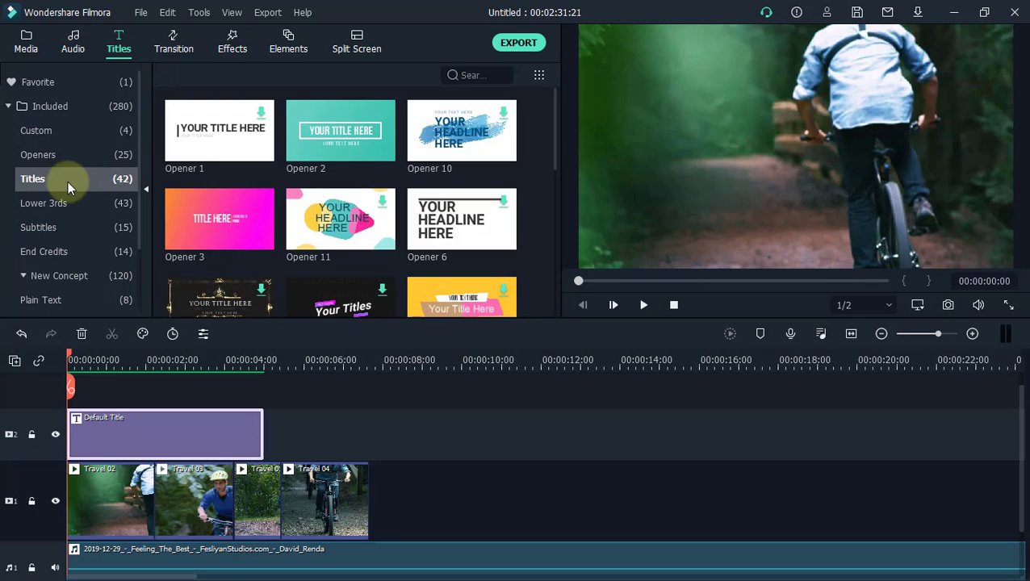
left_click(71, 199)
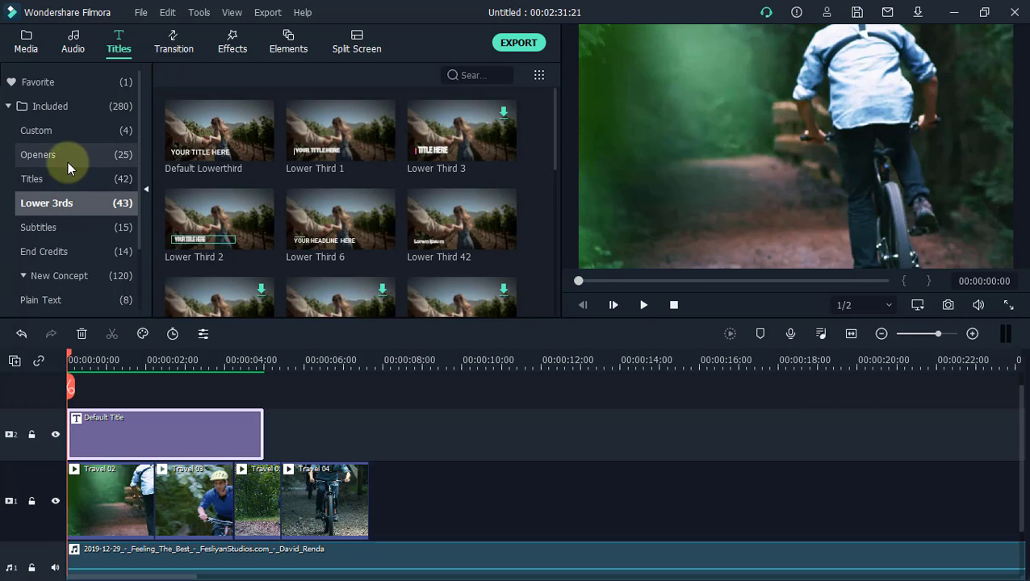
left_click(68, 161)
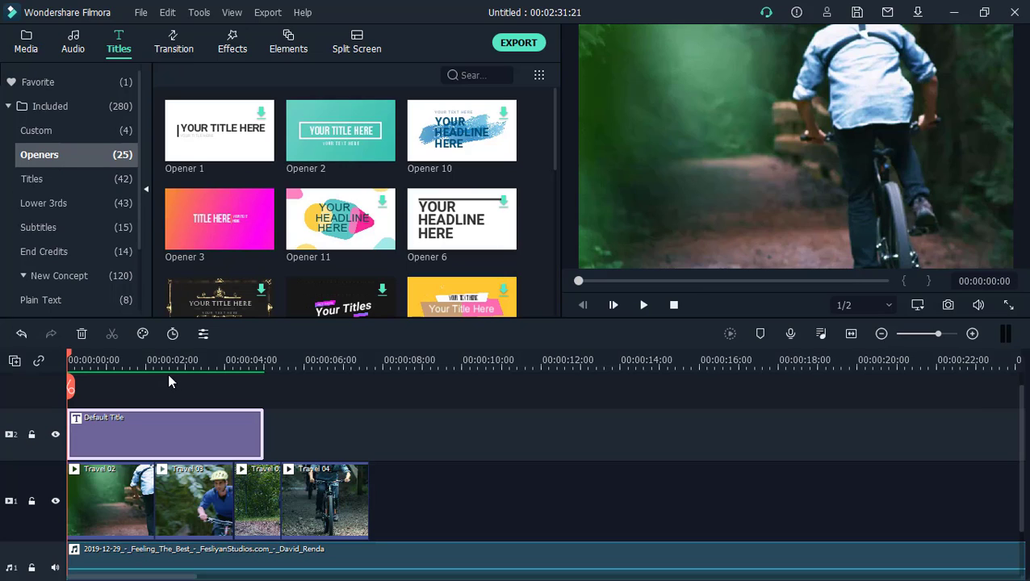
Select the background music clip on the timeline and move the playhead to 00:00:00:22
left_click(119, 503)
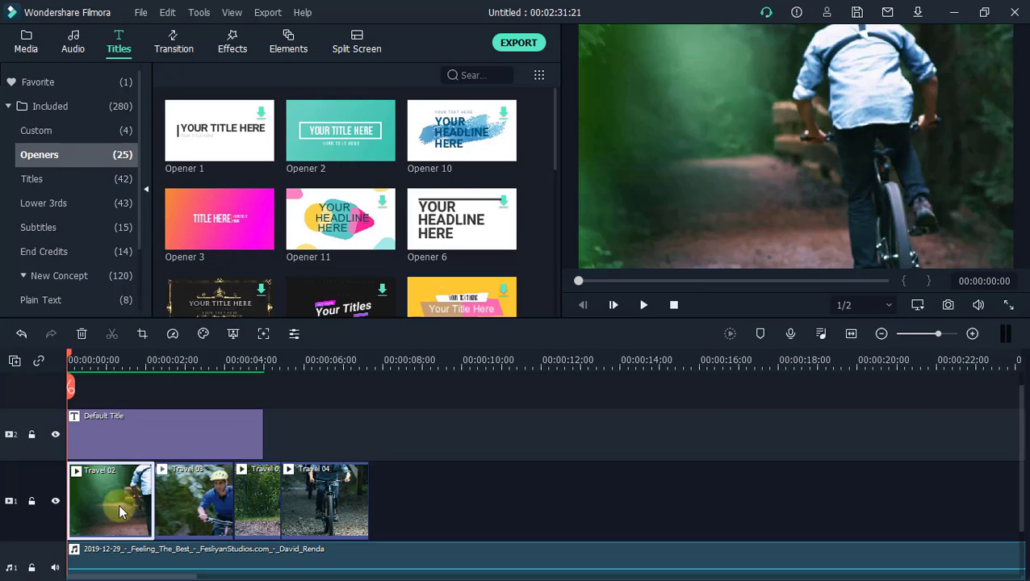
left_click(147, 557)
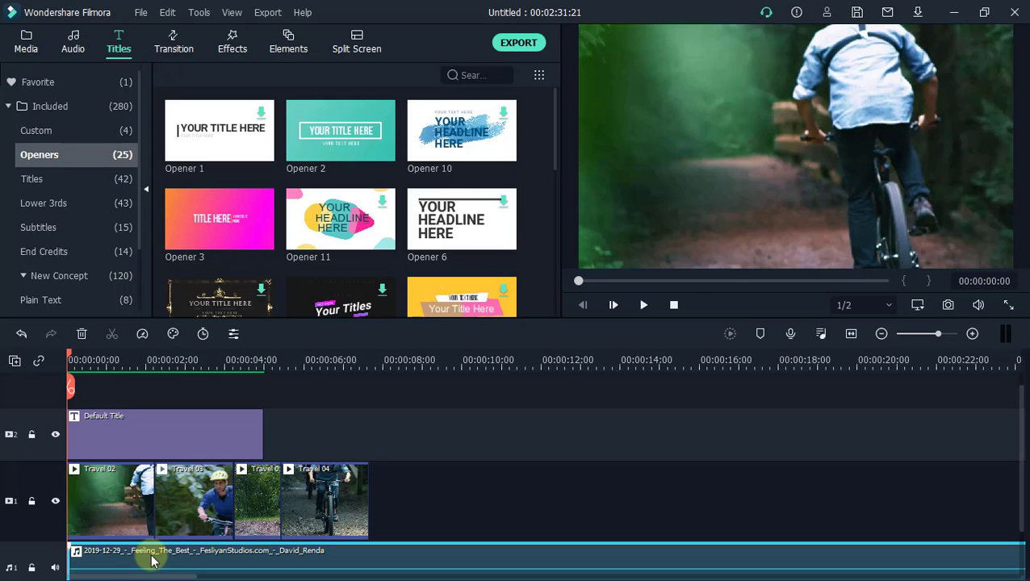
left_click(100, 365)
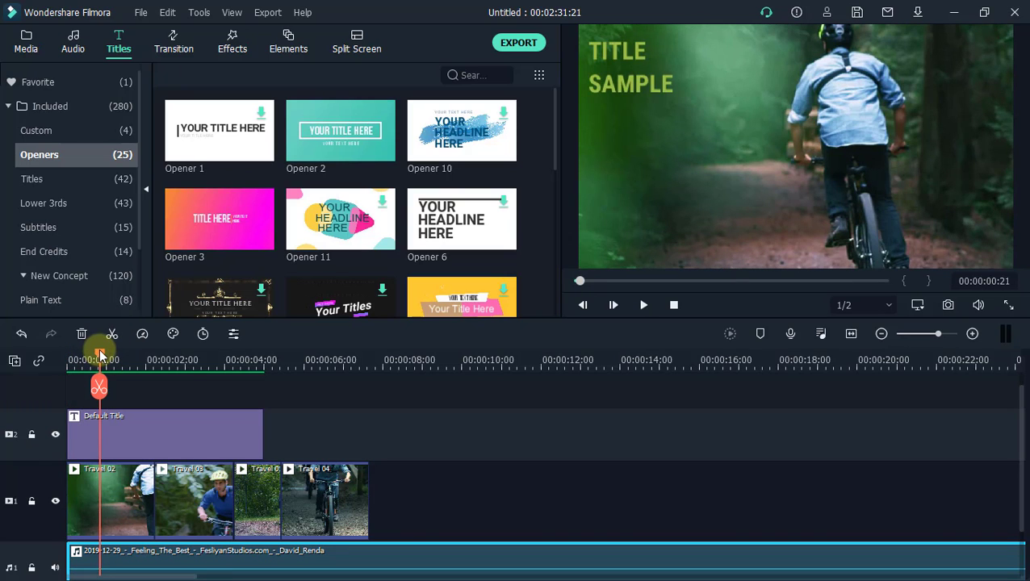
left_click_drag(105, 356, 107, 355)
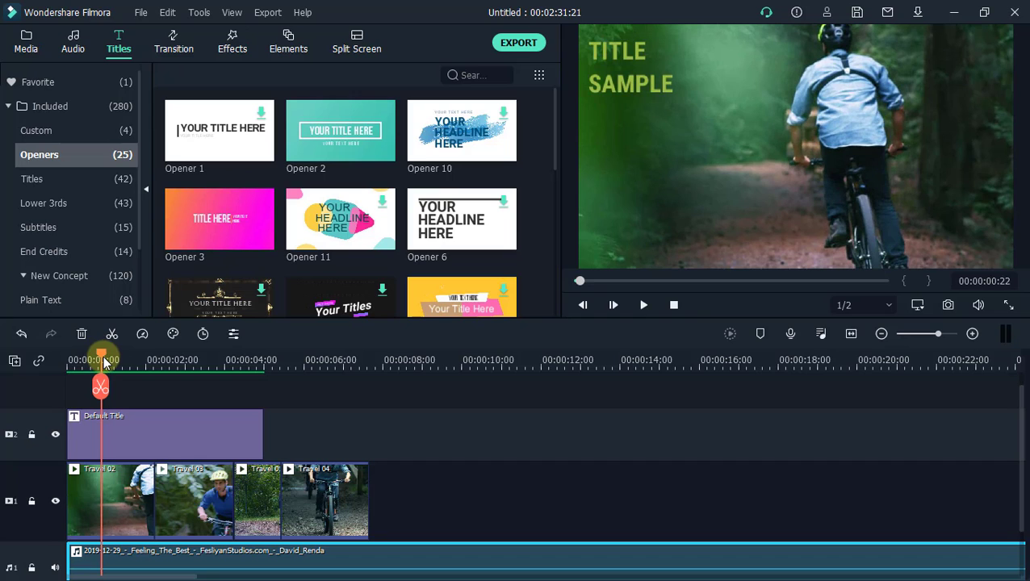
left_click(113, 436)
left_click(102, 358)
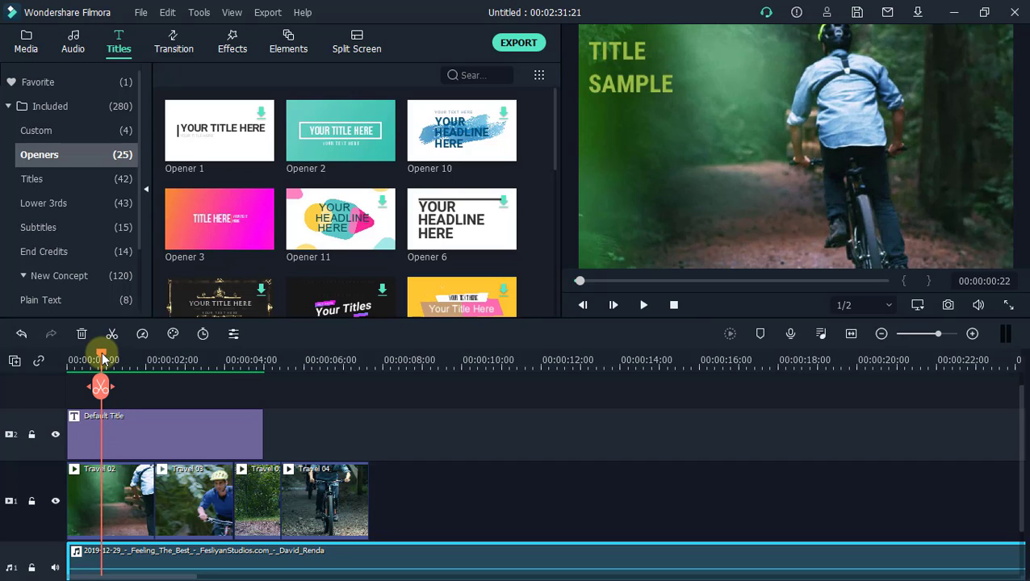
Split the title clip at 00:00:01:00 and delete the part after the cut
mouse_move(102, 358)
left_mouse_down()
mouse_move(92, 358)
mouse_move(108, 360)
left_mouse_up()
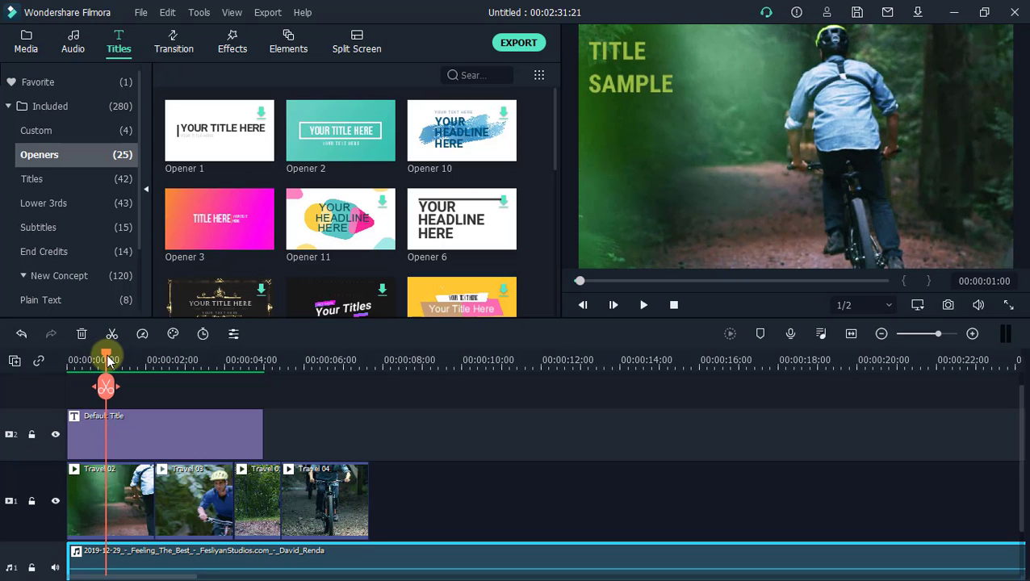
left_click(128, 437)
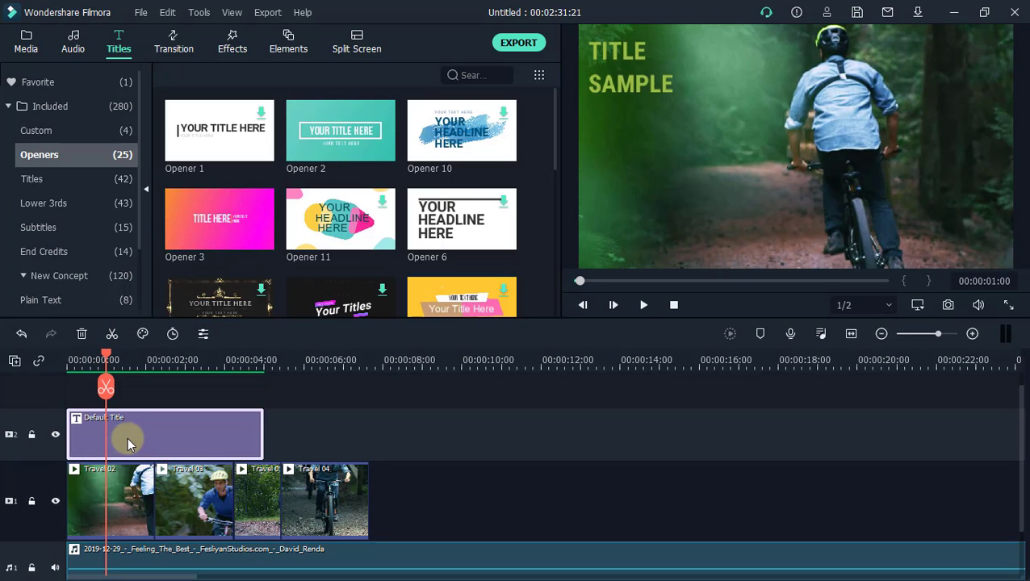
left_click(103, 389)
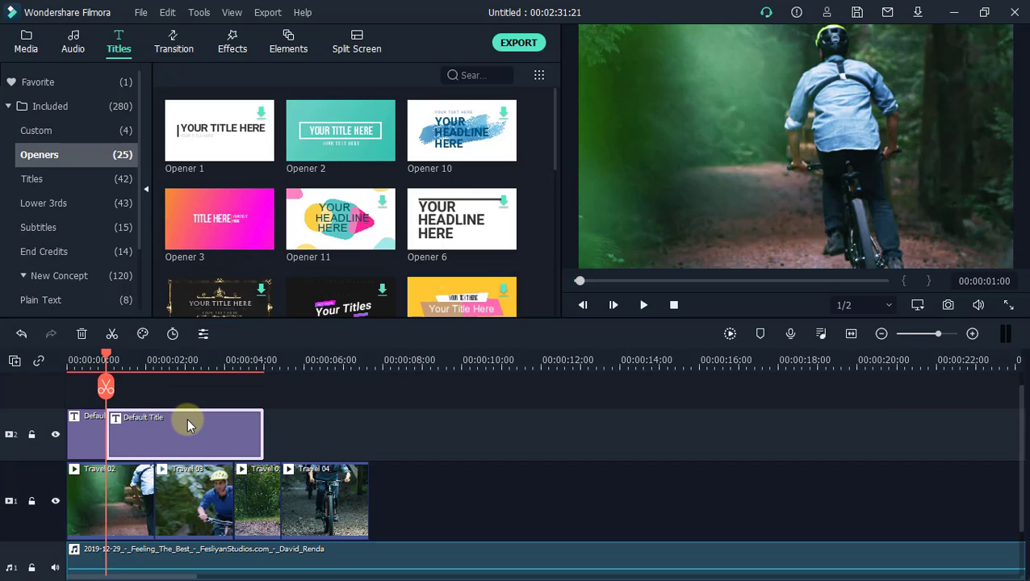
key("Delete")
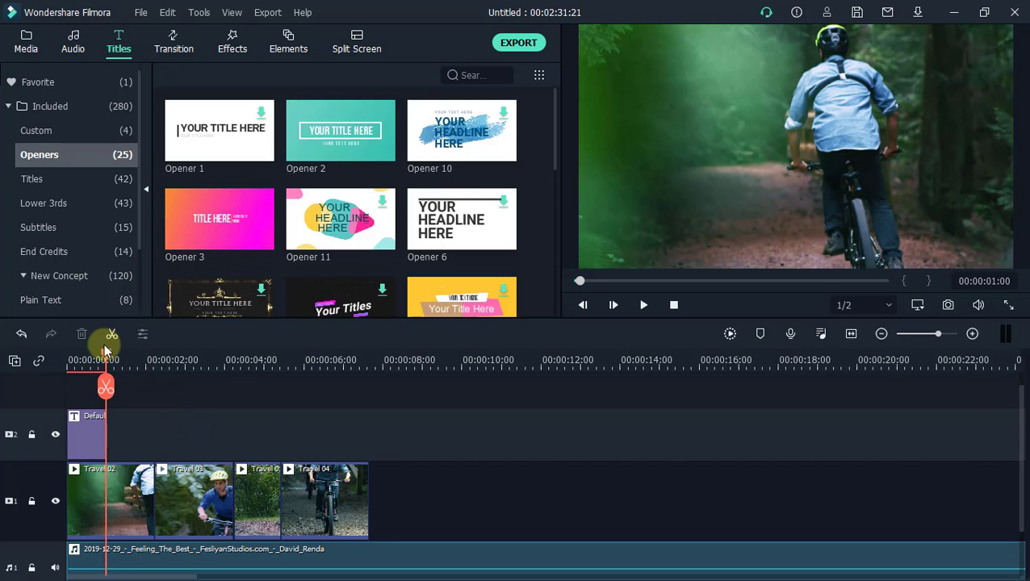
Play the sequence from the start until past the end of the one-second title, then stop playback
left_click_drag(103, 354, 38, 350)
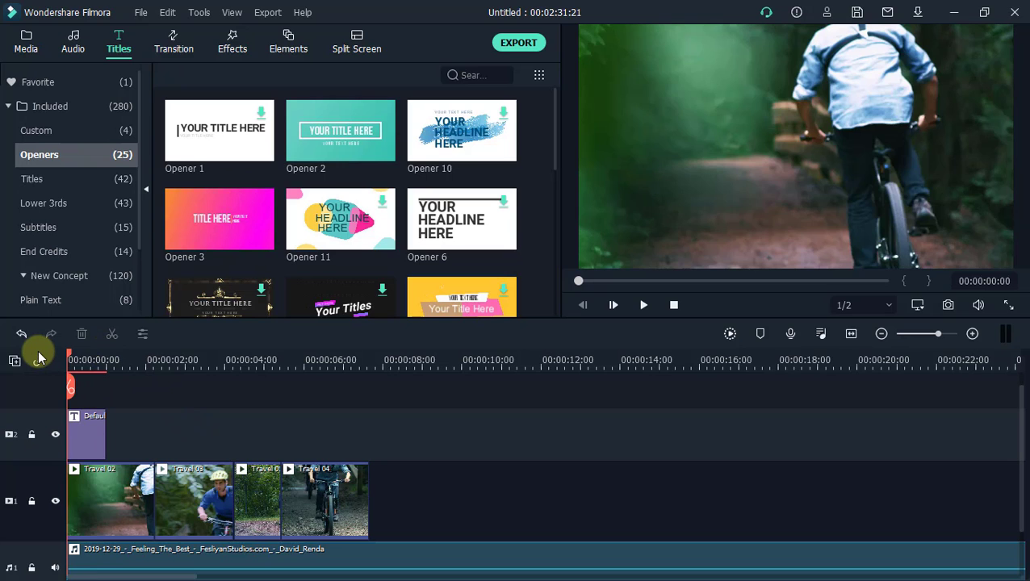
key("space")
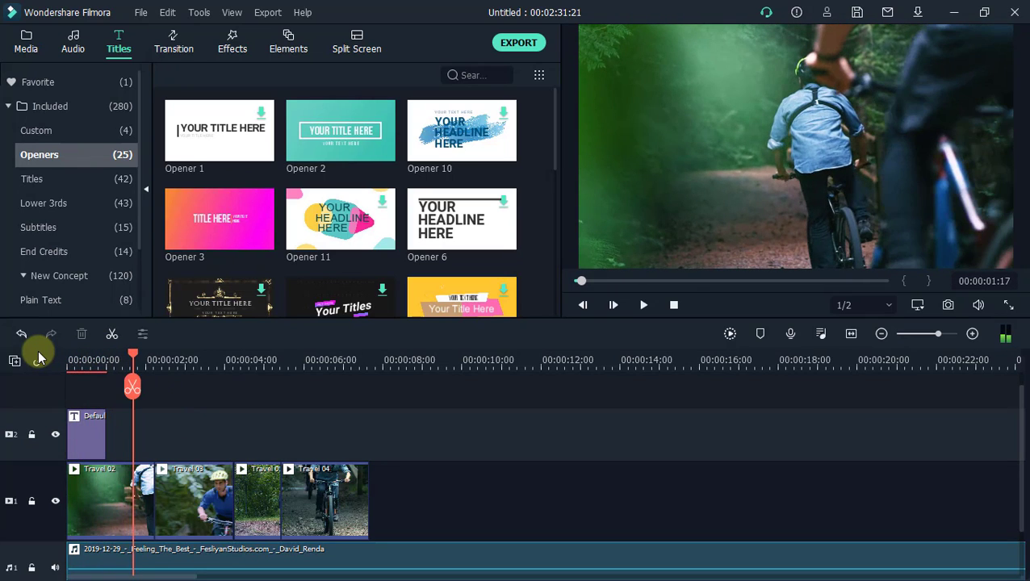
key("space")
Extend the title clip to the end of the Travel 04 clip and play the whole sequence from the start
left_click(95, 436)
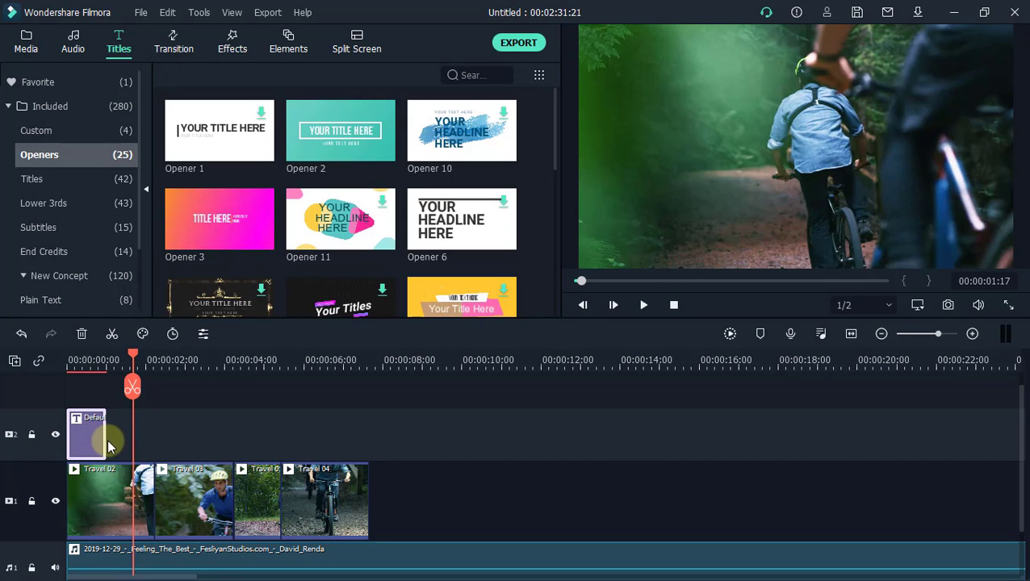
left_click_drag(106, 437, 374, 472)
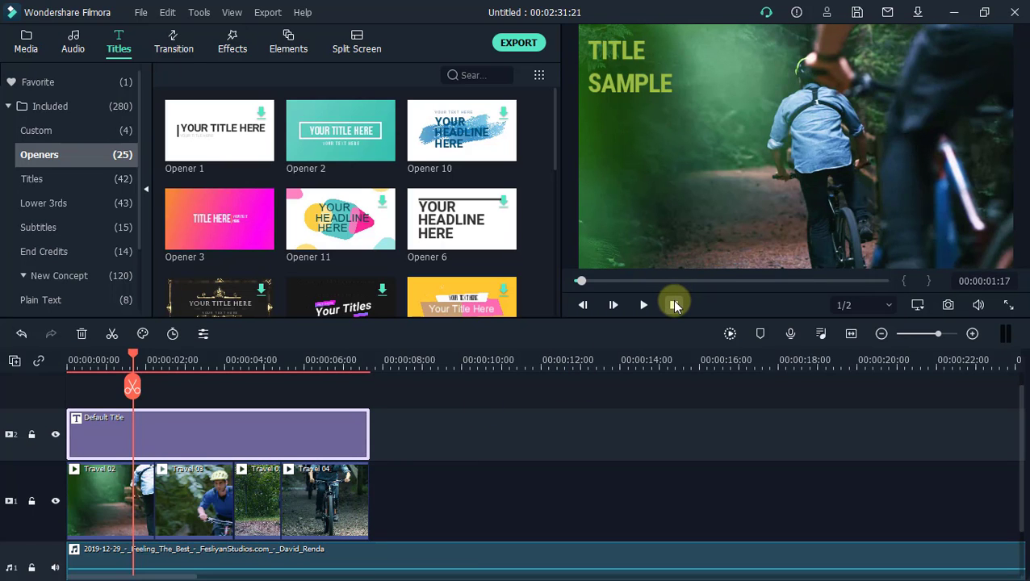
left_click(675, 305)
key("space")
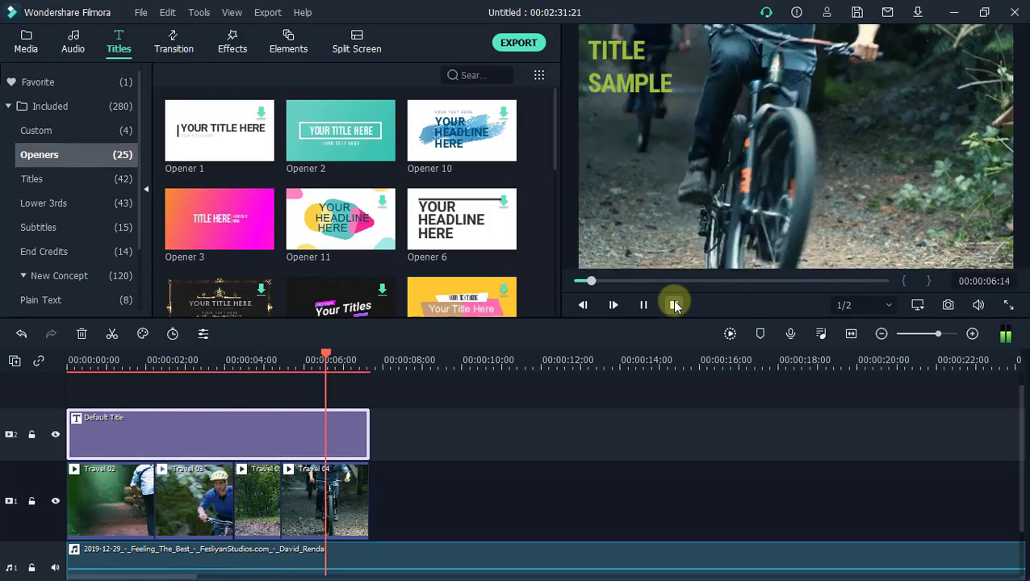
left_click(675, 305)
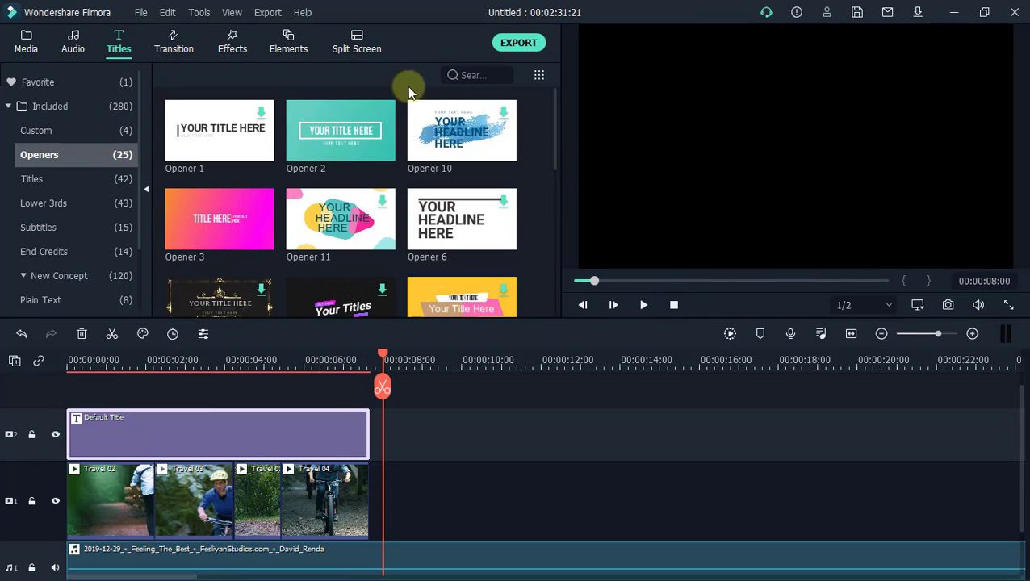
Open the transitions library and show all included transitions
left_click(176, 42)
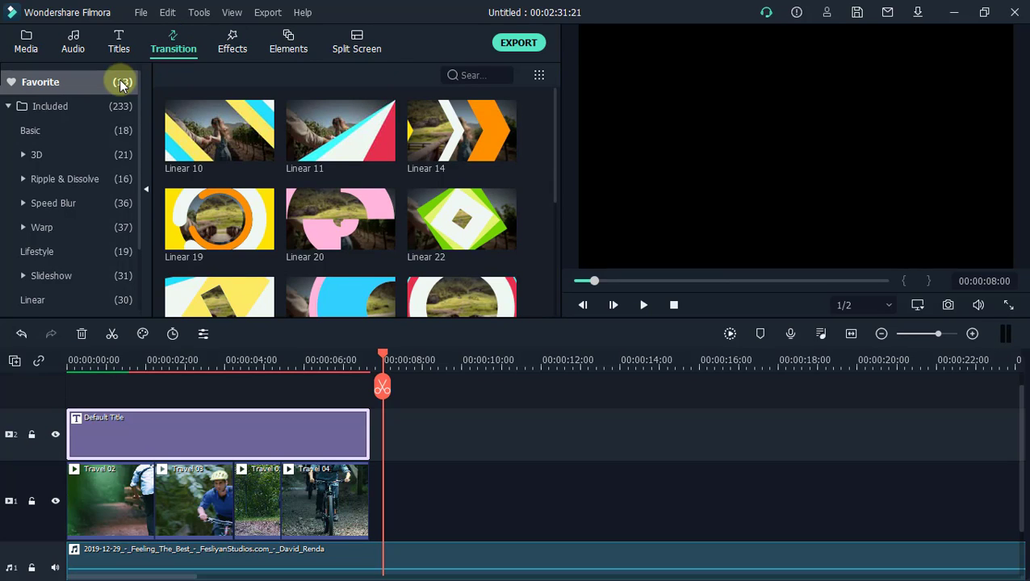
left_click(90, 105)
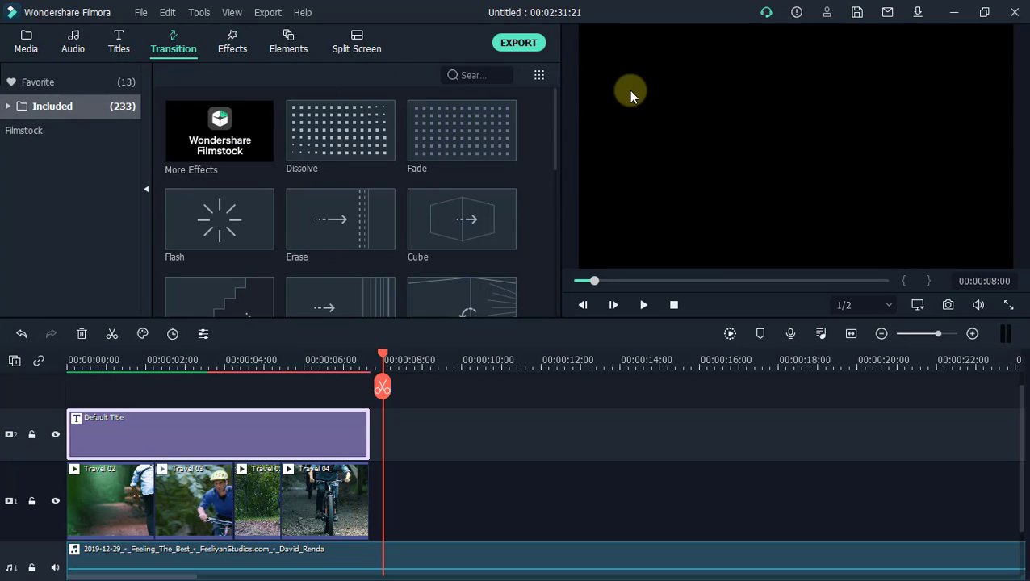
mouse_move(554, 115)
left_mouse_down()
mouse_move(529, 352)
mouse_move(569, 113)
left_mouse_up()
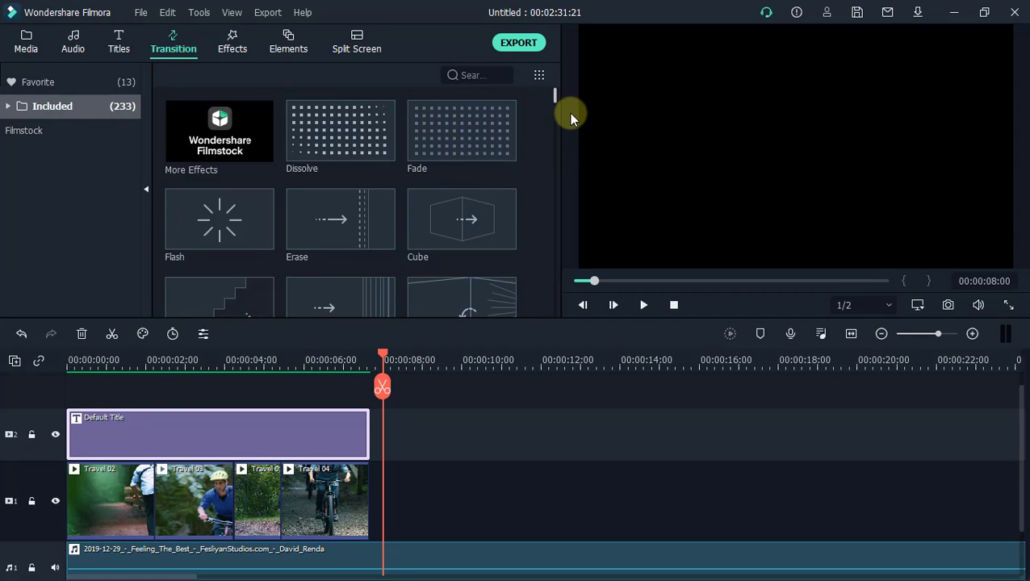
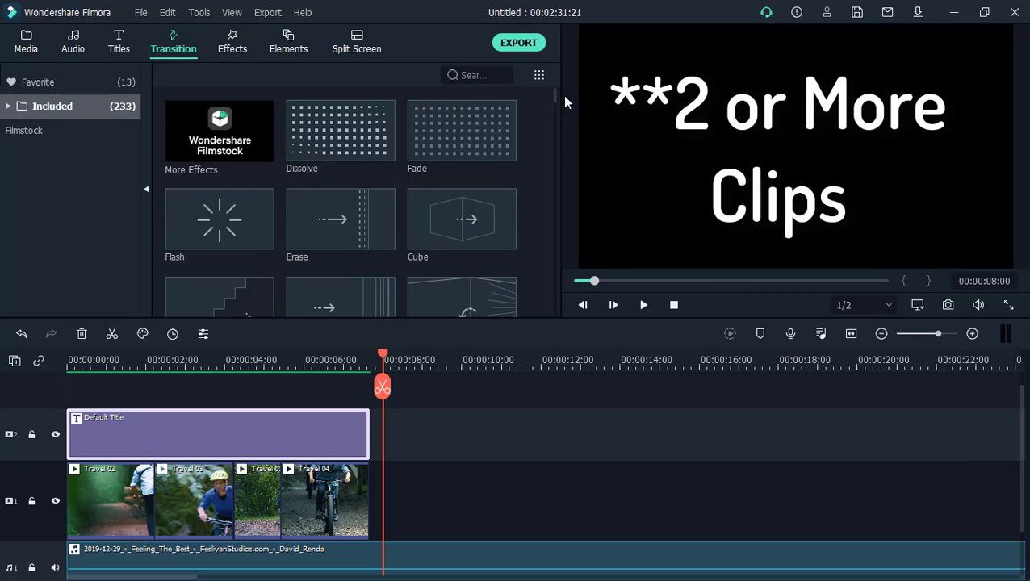
Play the sequence across the cut between the Travel 02 and Travel 03 clips, starting from 00:00:01:14
left_click(129, 370)
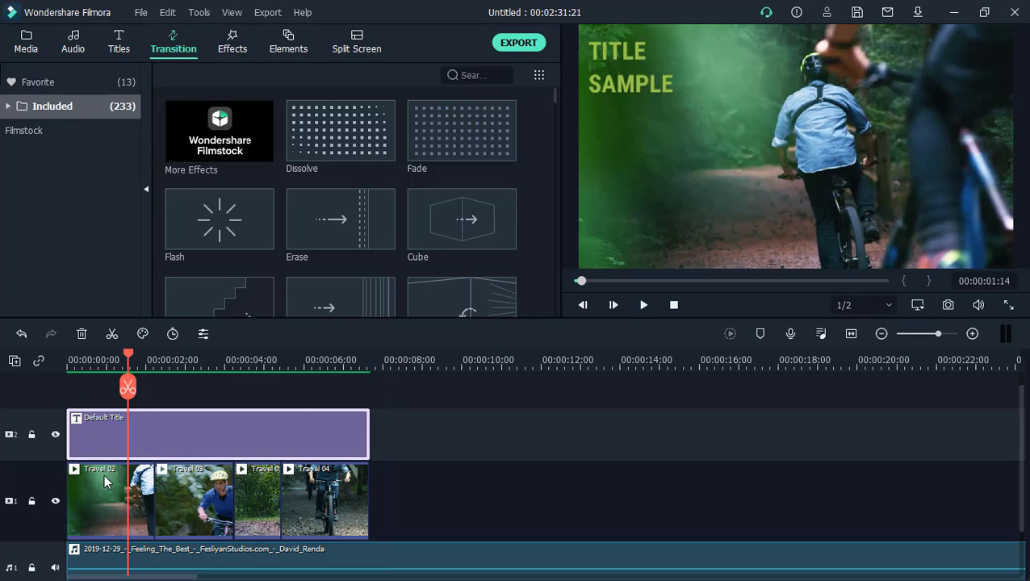
key("space")
key("space")
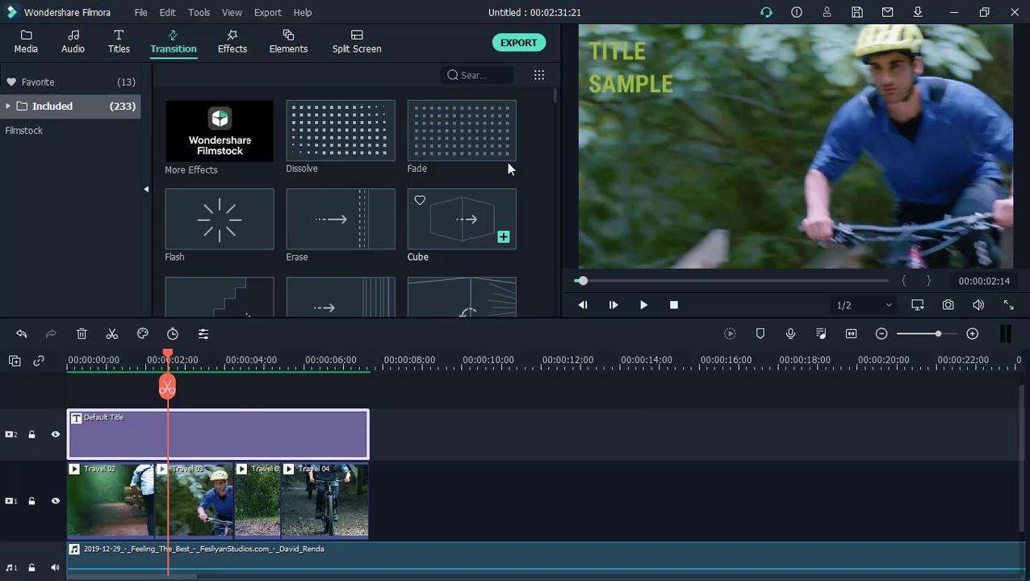
Add a Fade transition between Travel 02 and Travel 03, play it from near the start, and delete it
mouse_move(480, 129)
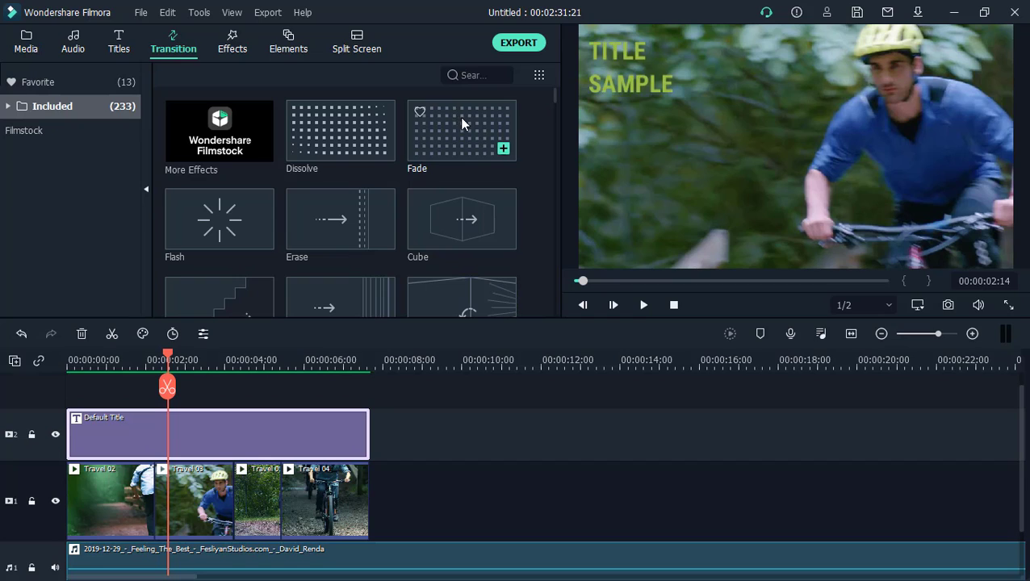
left_click_drag(460, 127, 150, 499)
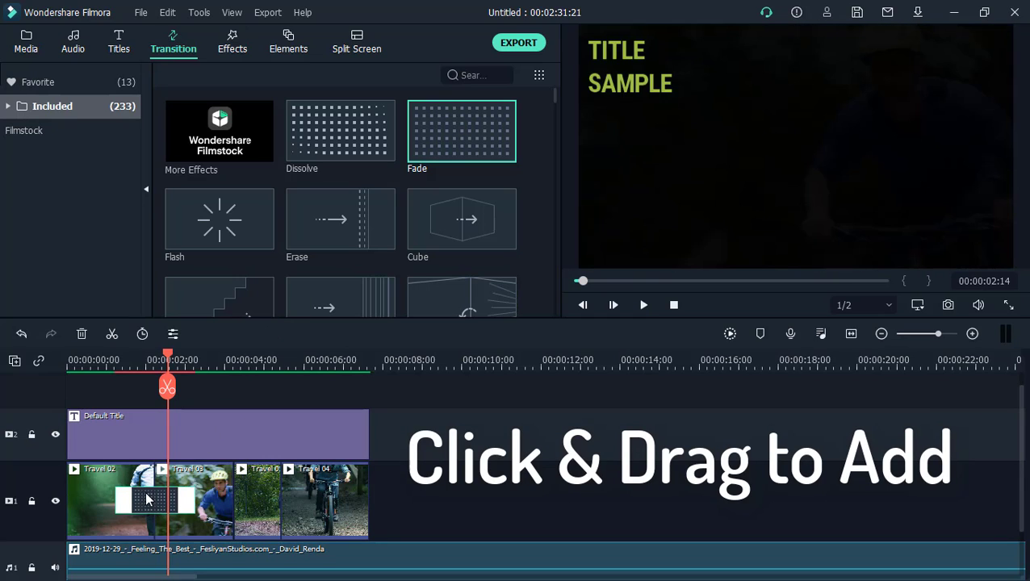
left_click(69, 358)
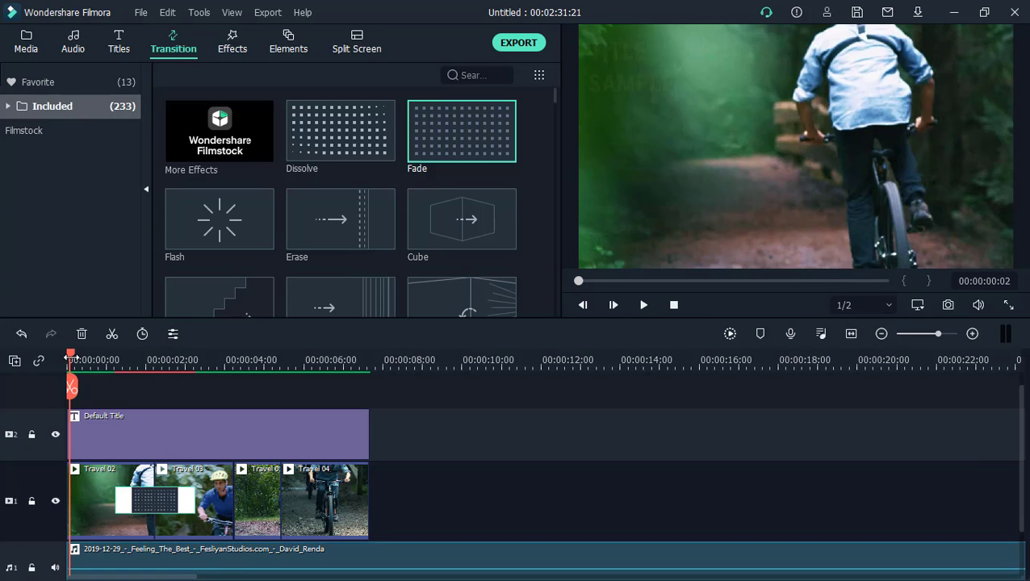
key("space")
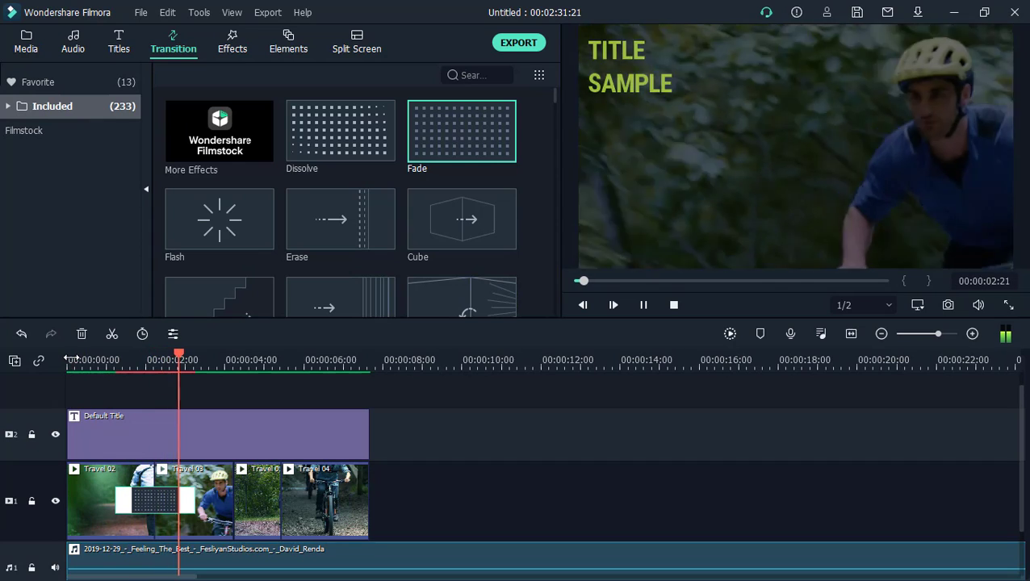
key("space")
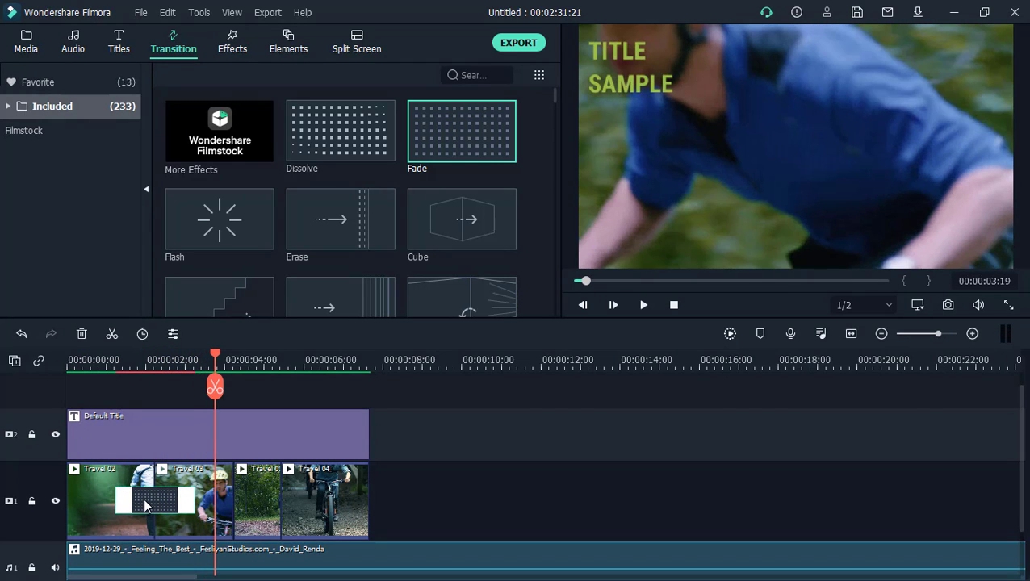
key("Delete")
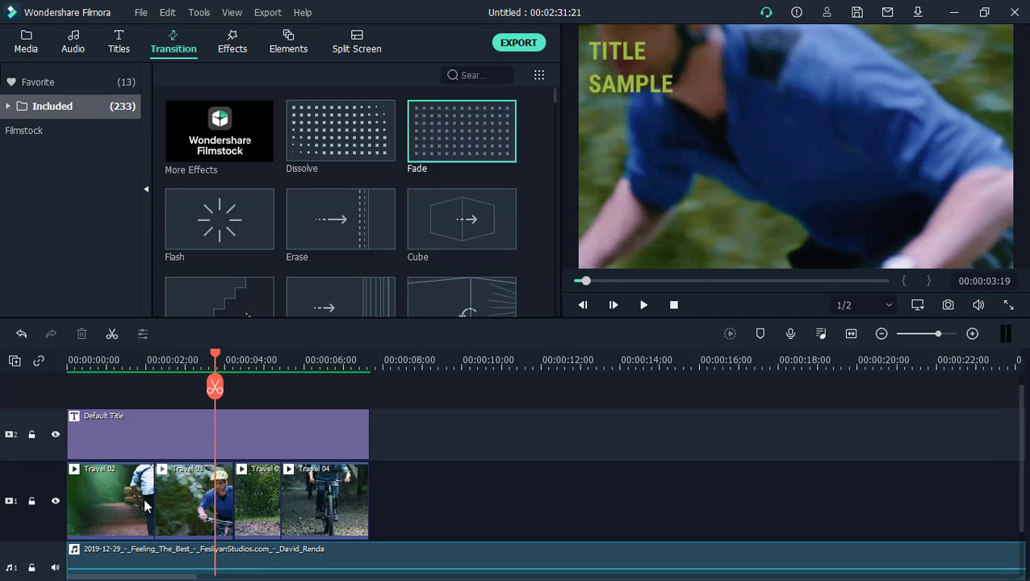
Add a Dissolve transition between Travel 02 and Travel 03 and play the sequence through it
mouse_move(334, 129)
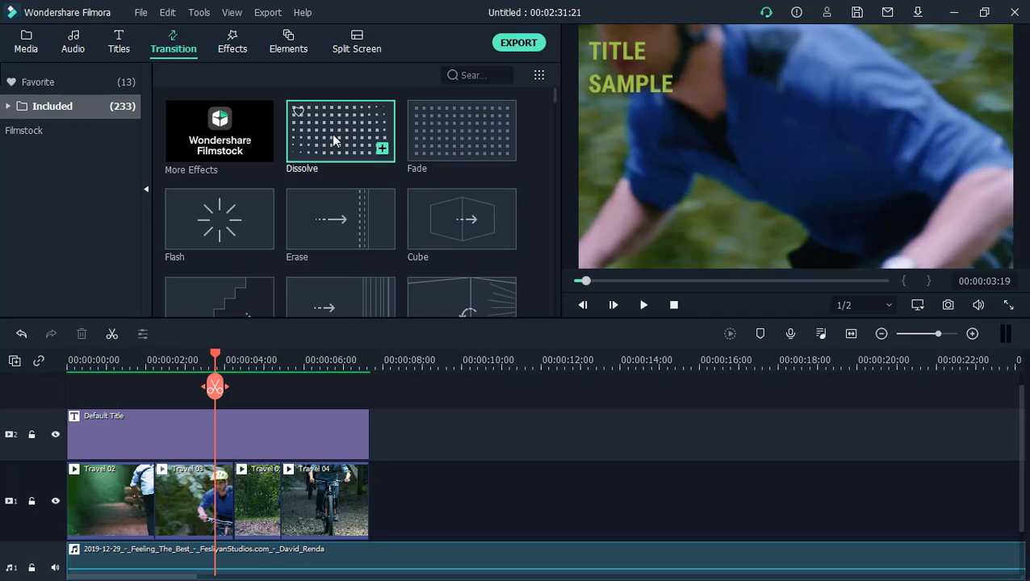
left_click_drag(333, 140, 148, 502)
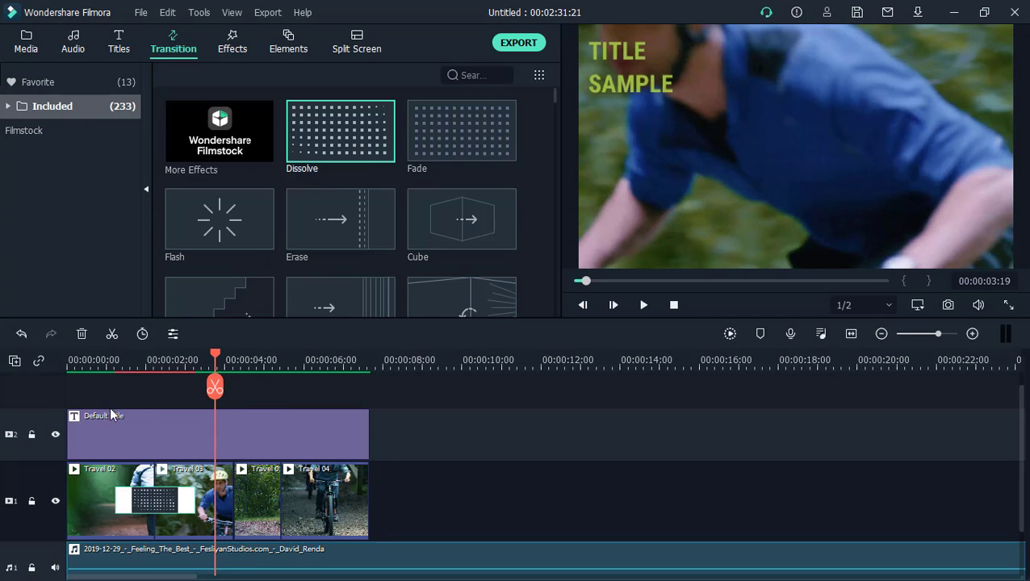
left_click(80, 367)
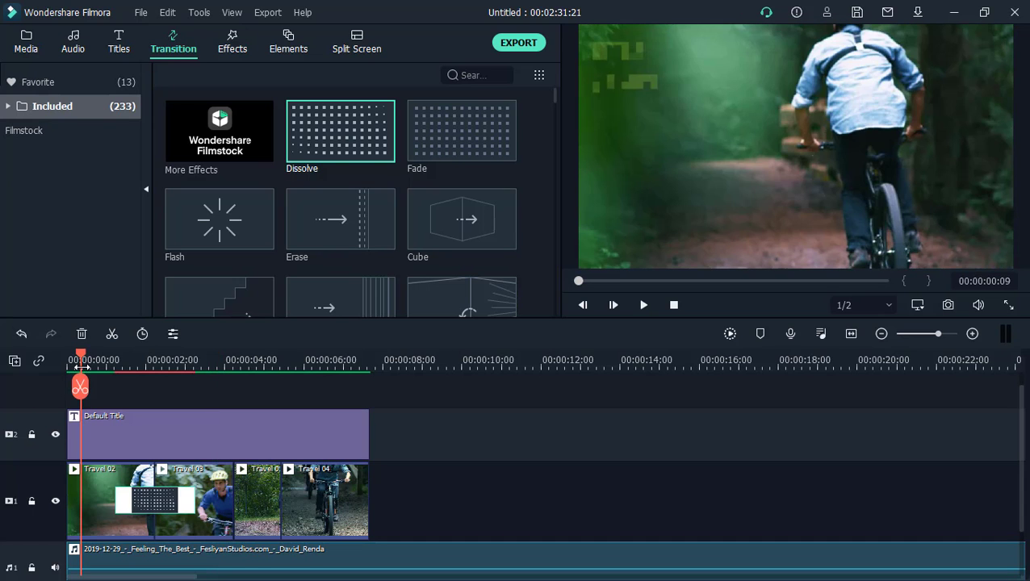
key("space")
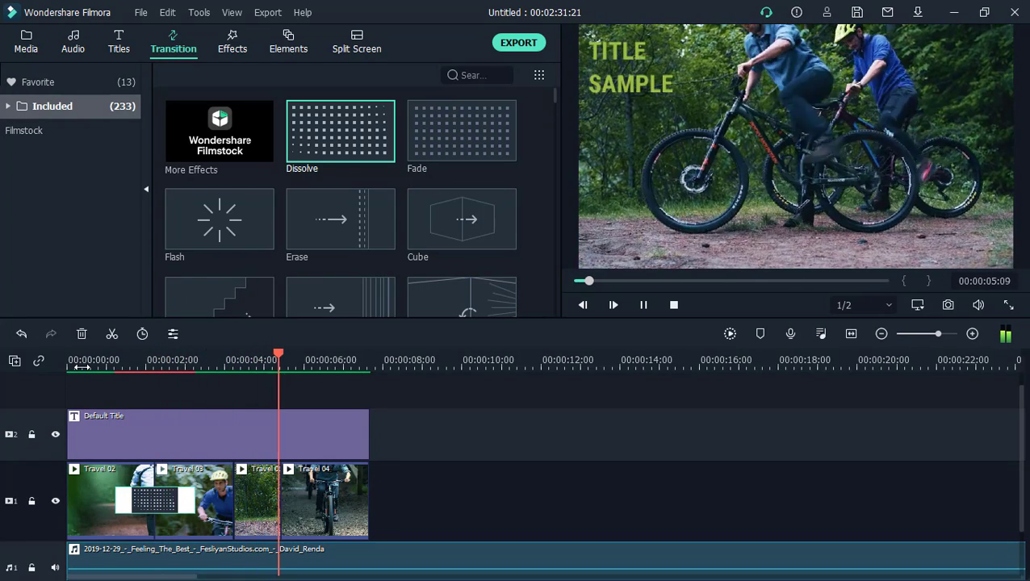
key("space")
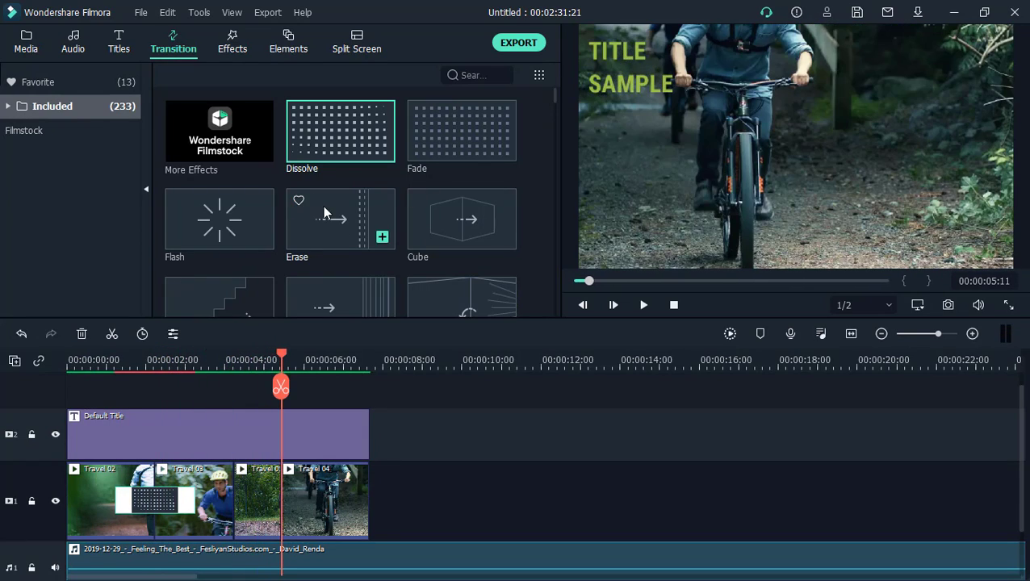
Replace the transition between Travel 02 and Travel 03 with Flash and play the sequence through it
left_click_drag(215, 225, 123, 514)
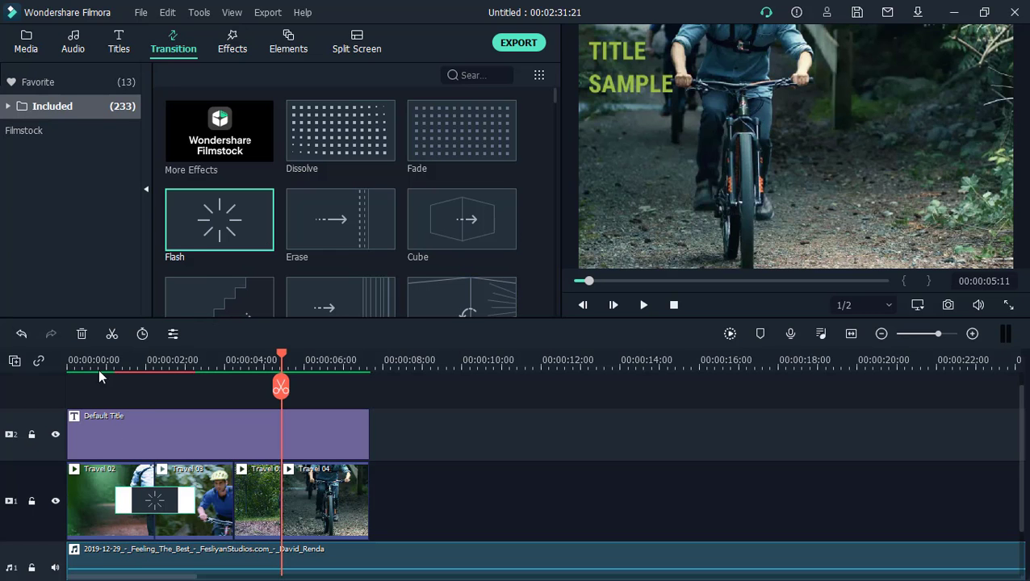
left_click(97, 368)
key("space")
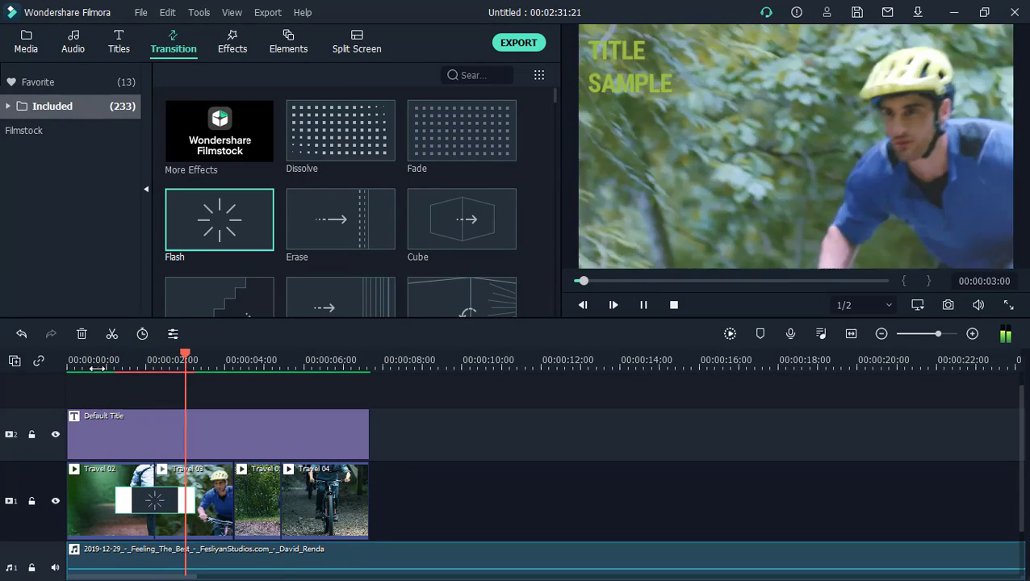
key("space")
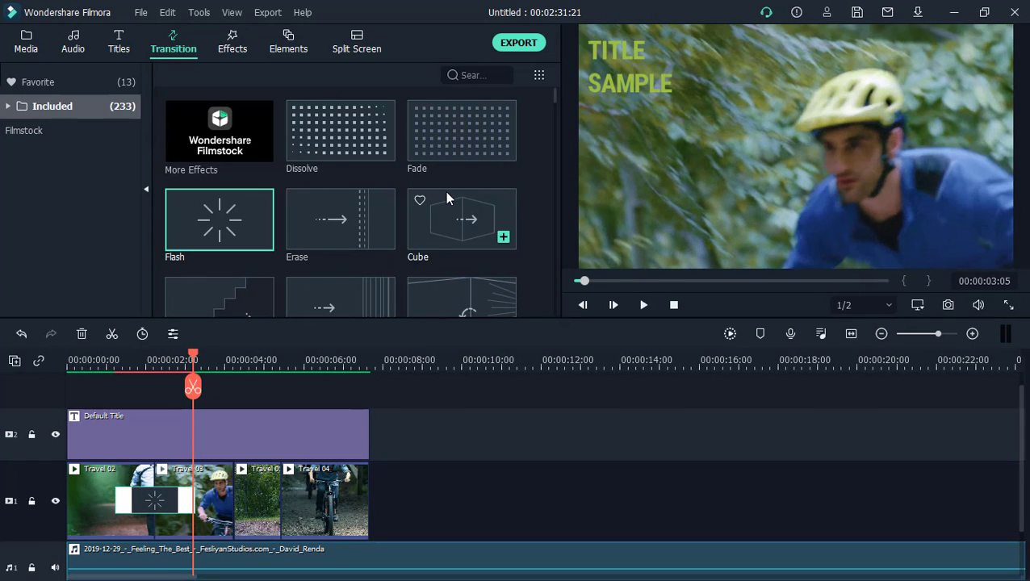
Replace the transition between Travel 02 and Travel 03 with Cube and play the sequence through it
left_click_drag(444, 191, 169, 486)
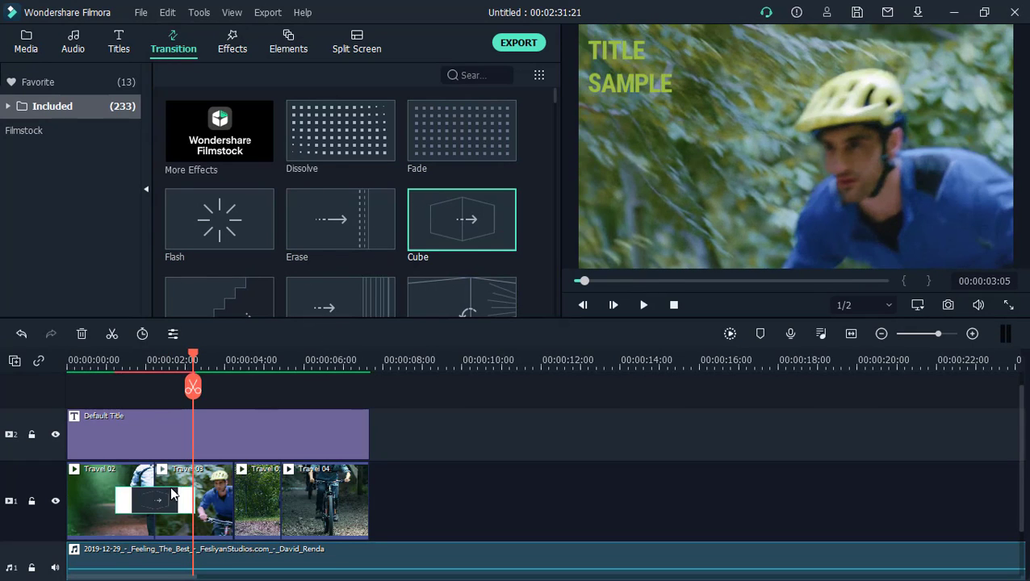
left_click(99, 369)
key("space")
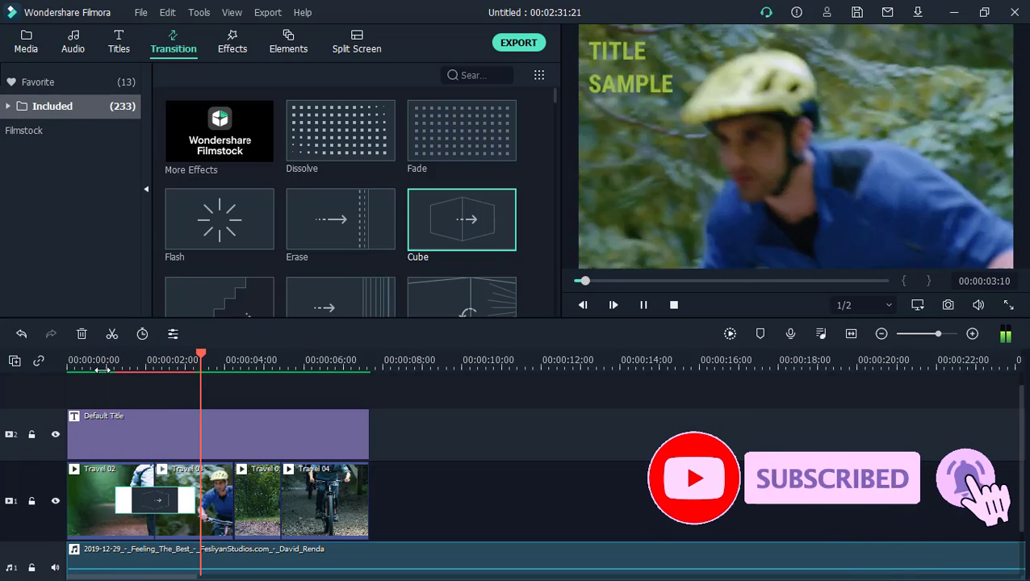
key("space")
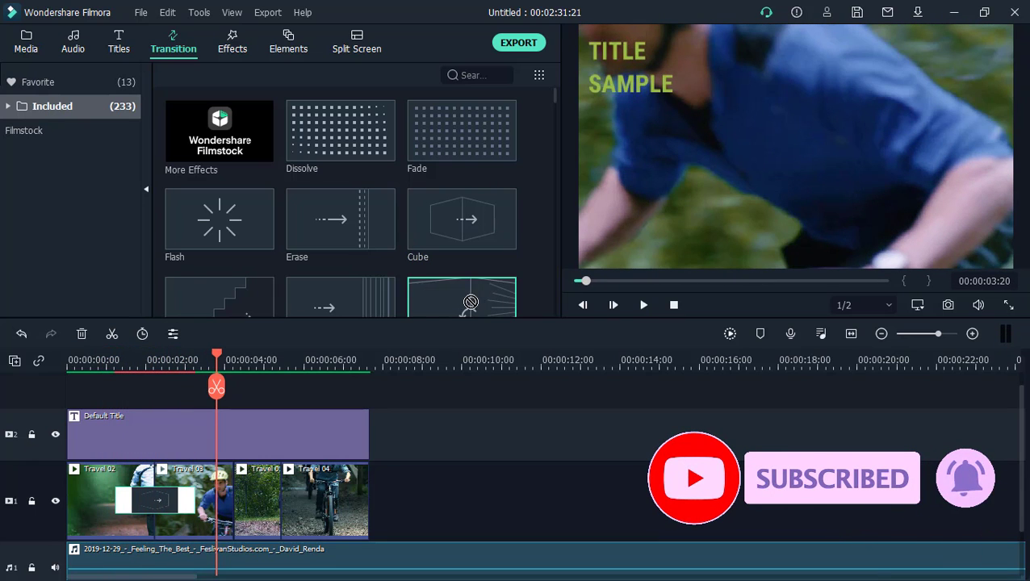
Replace the transition between Travel 02 and Travel 03 with the staircase-patterned one below Flash and play the sequence through it
left_click_drag(243, 291, 163, 511)
left_click(105, 360)
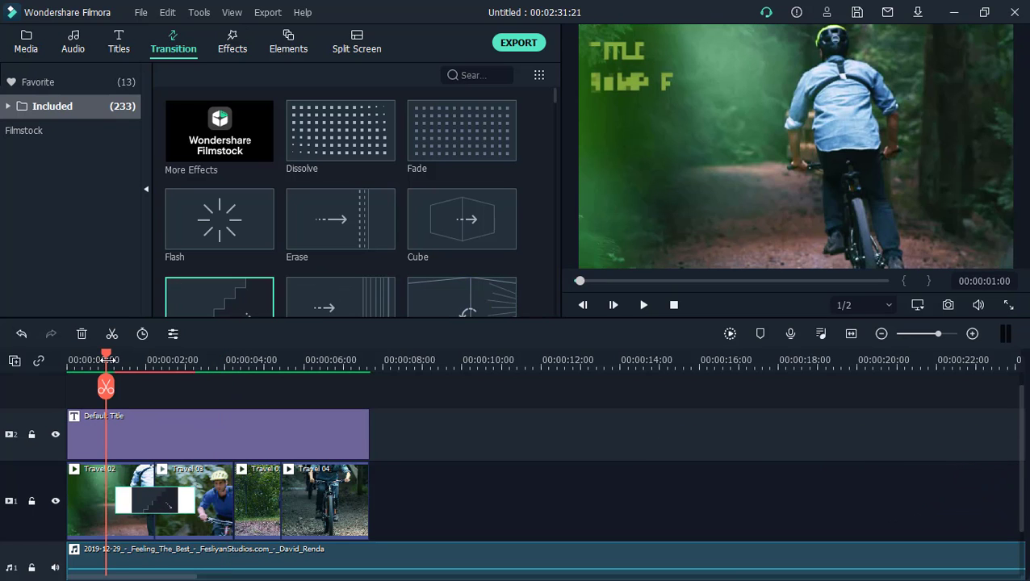
key("space")
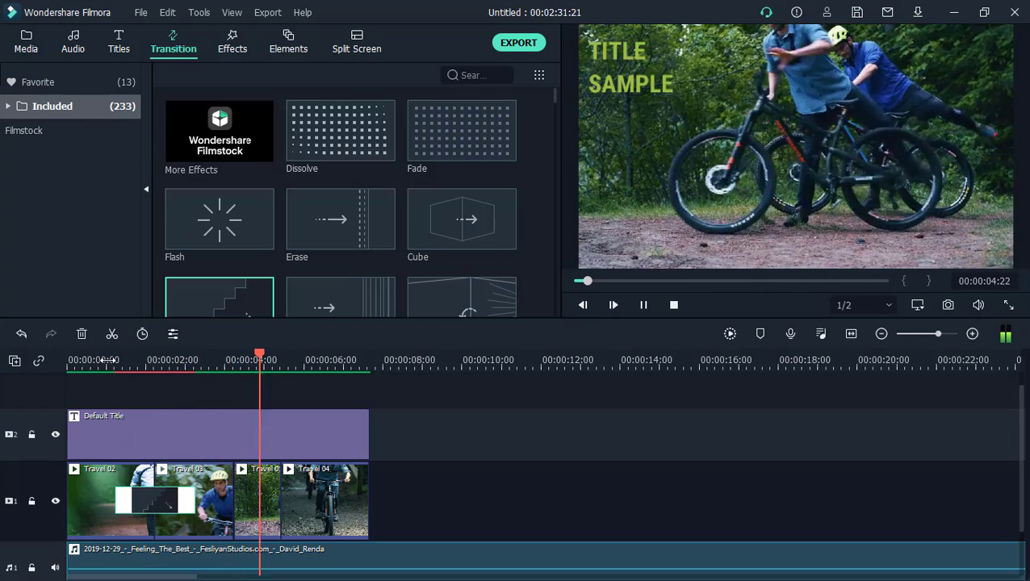
key("space")
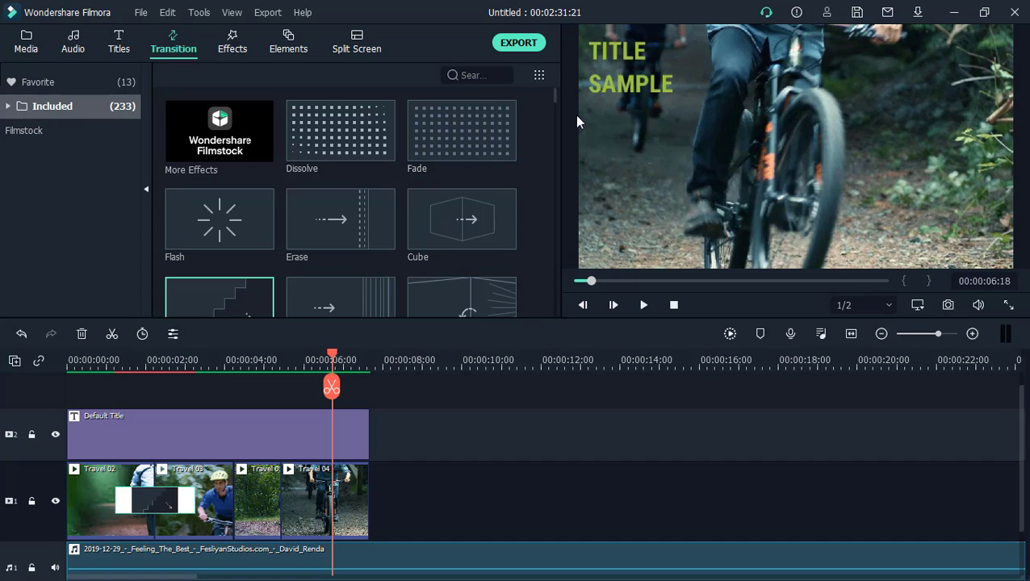
mouse_move(553, 92)
left_mouse_down()
mouse_move(547, 122)
mouse_move(540, 89)
left_mouse_up()
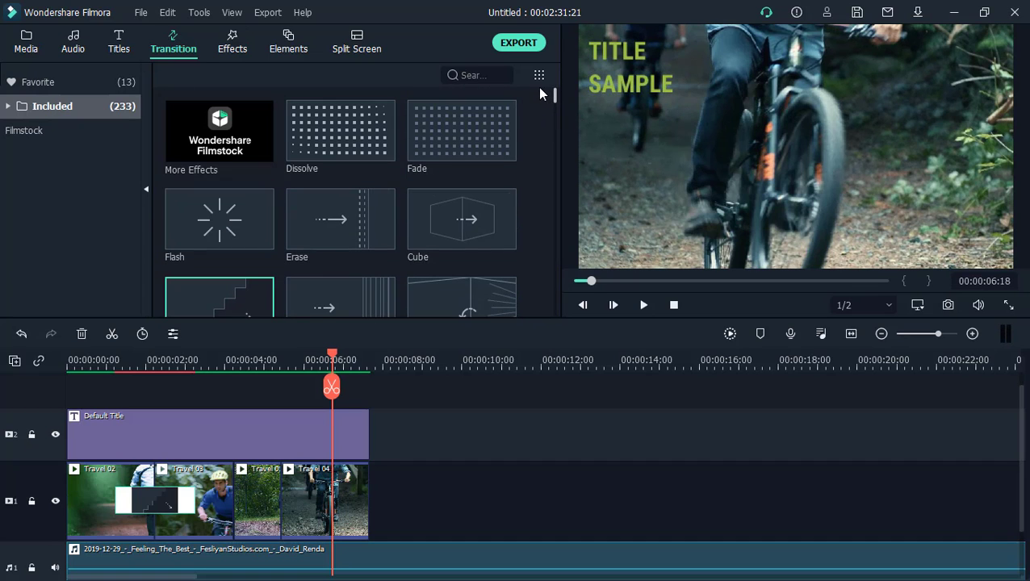
left_click(226, 48)
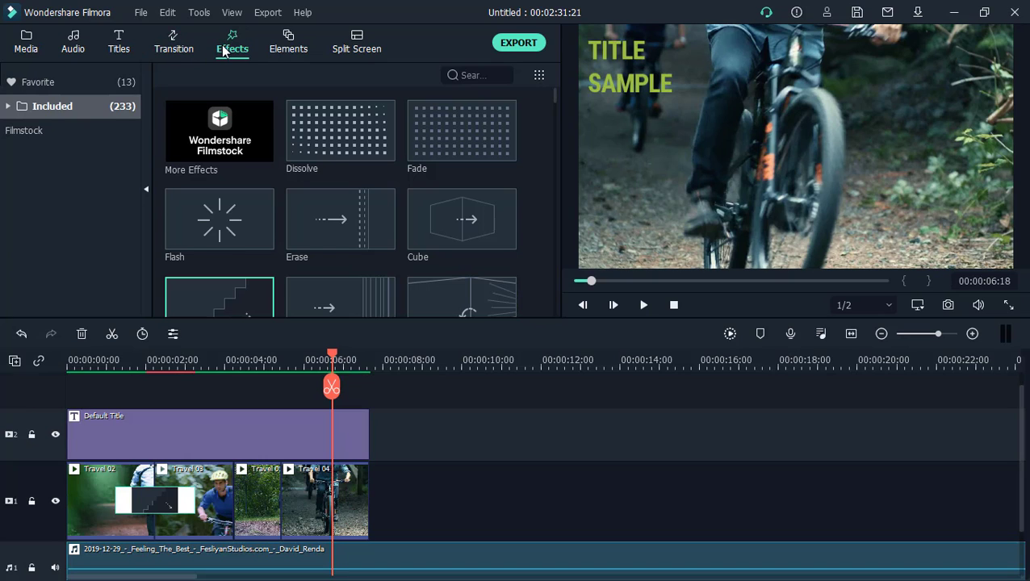
left_click(176, 39)
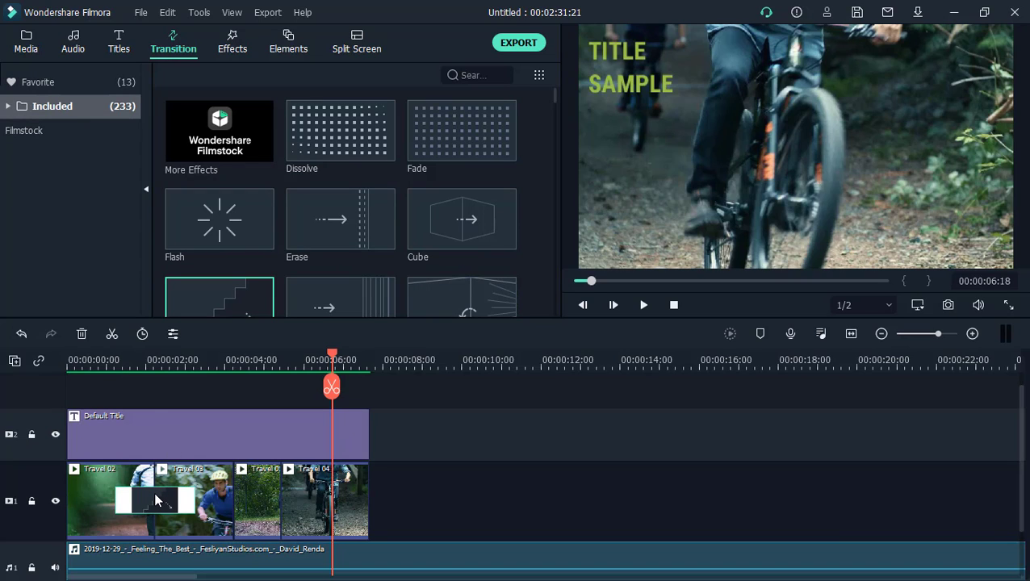
Shorten the transition between Travel 02 and Travel 03 to 00:00:01:03 on the timeline and open its settings
left_click_drag(153, 492, 193, 500)
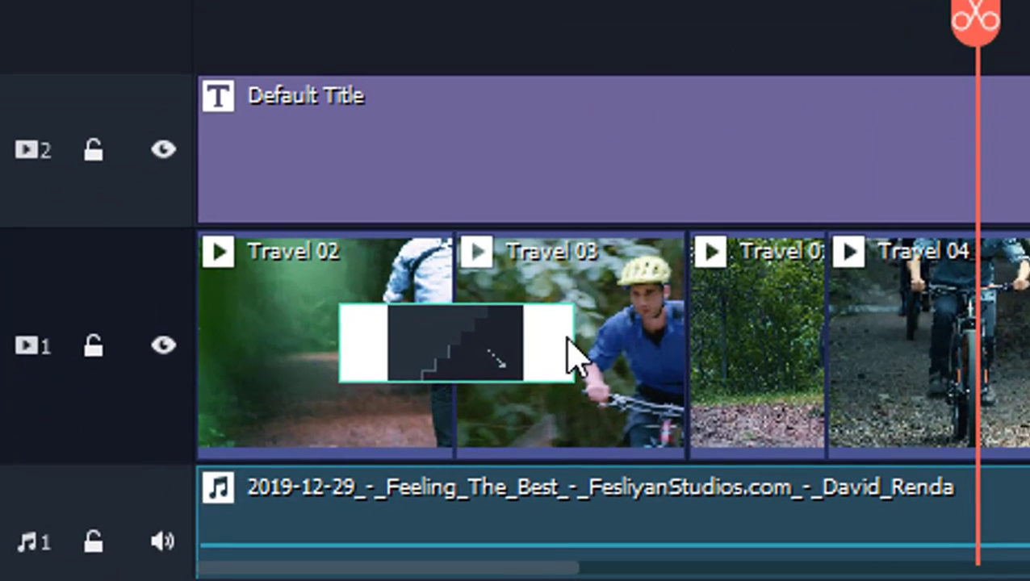
left_click_drag(567, 338, 529, 334)
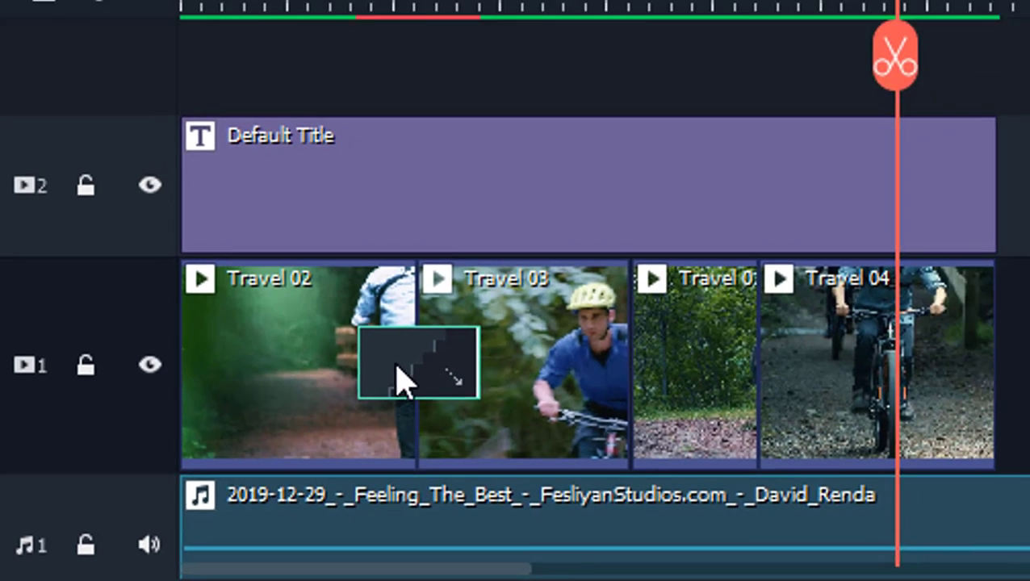
double_click(444, 351)
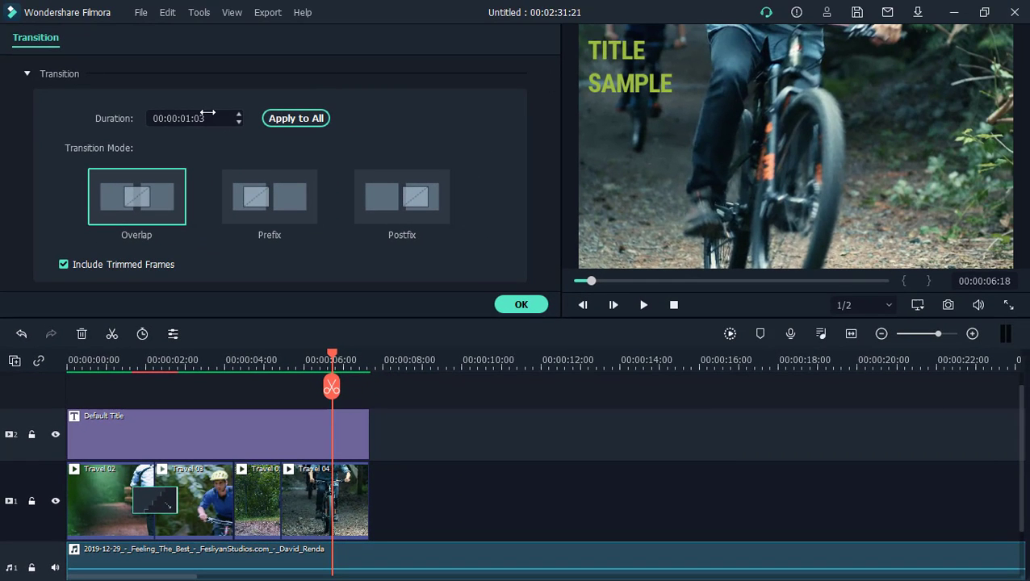
Try the Prefix and Postfix modes for the transition, playing it with Prefix, and restore Overlap mode
left_click(269, 195)
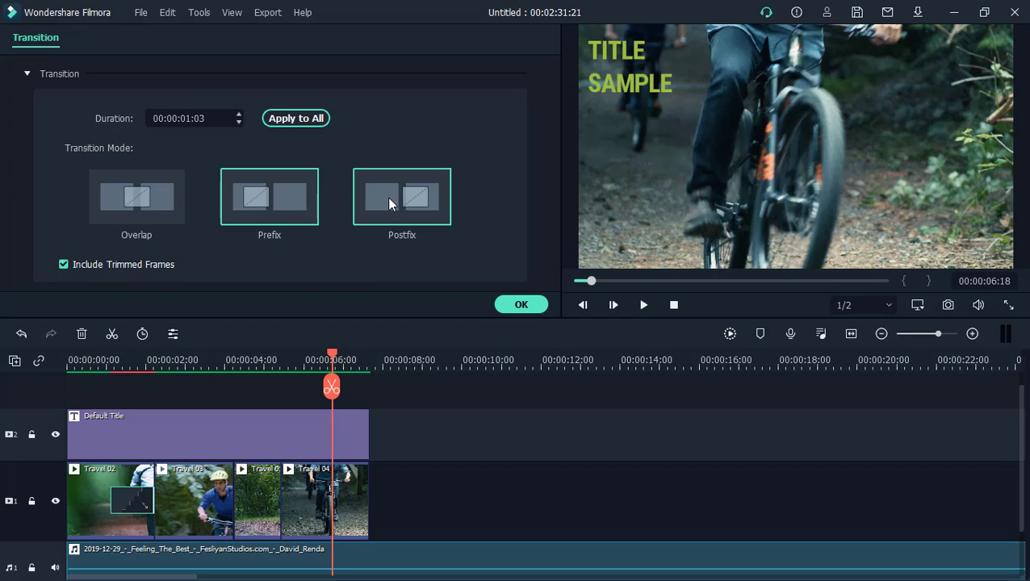
left_click(387, 196)
left_click(286, 197)
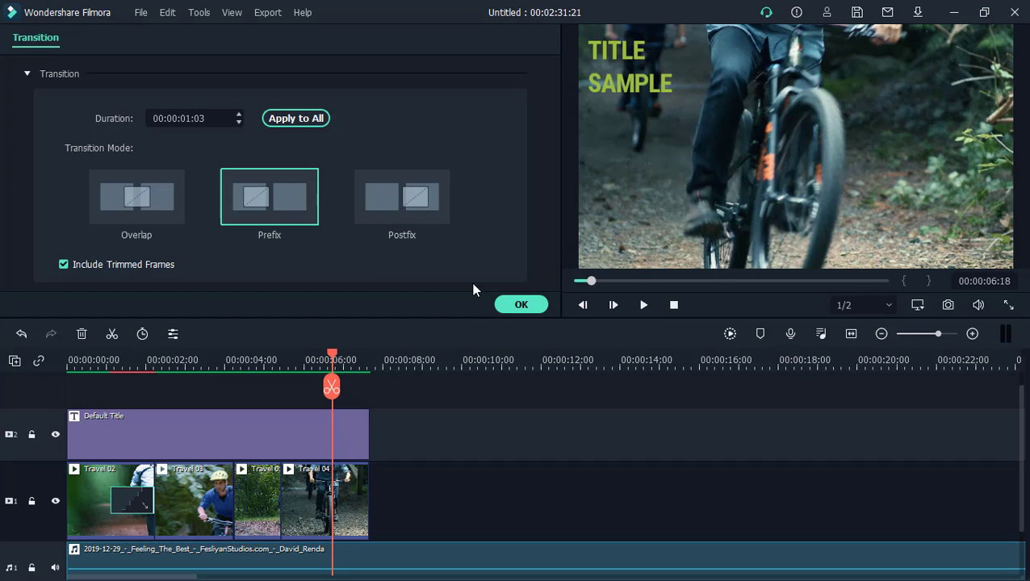
left_click(91, 366)
key("space")
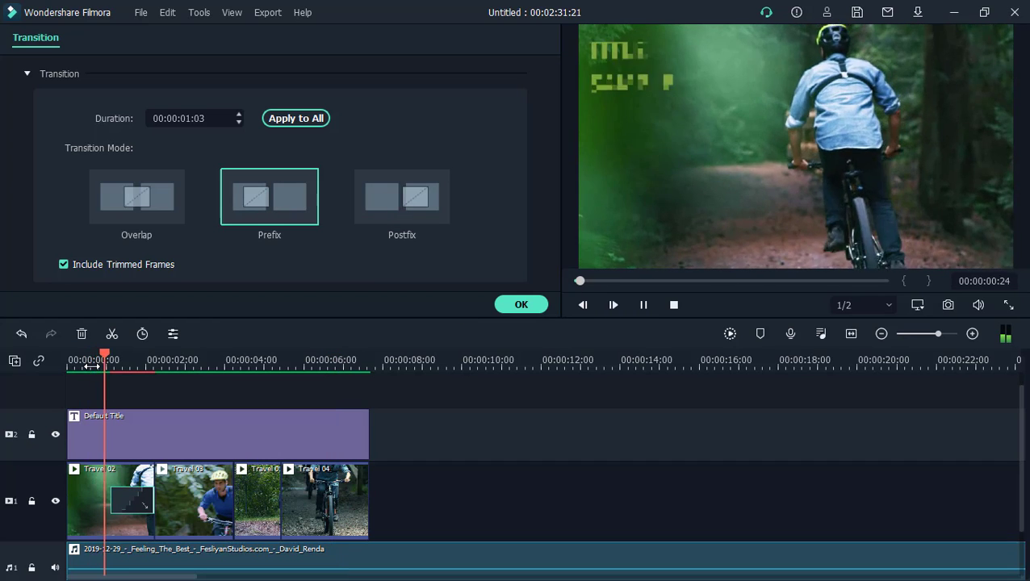
key("space")
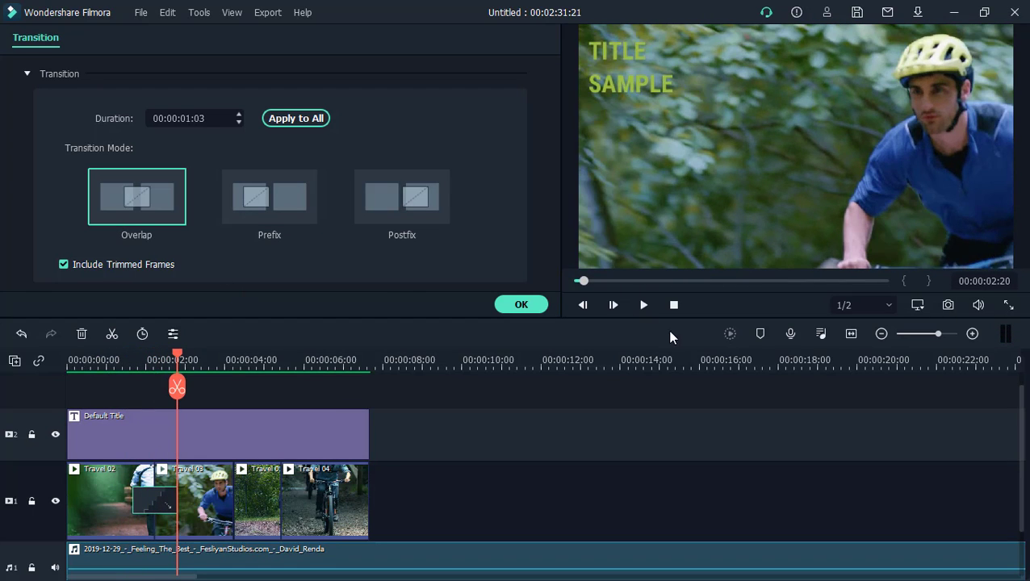
left_click(504, 305)
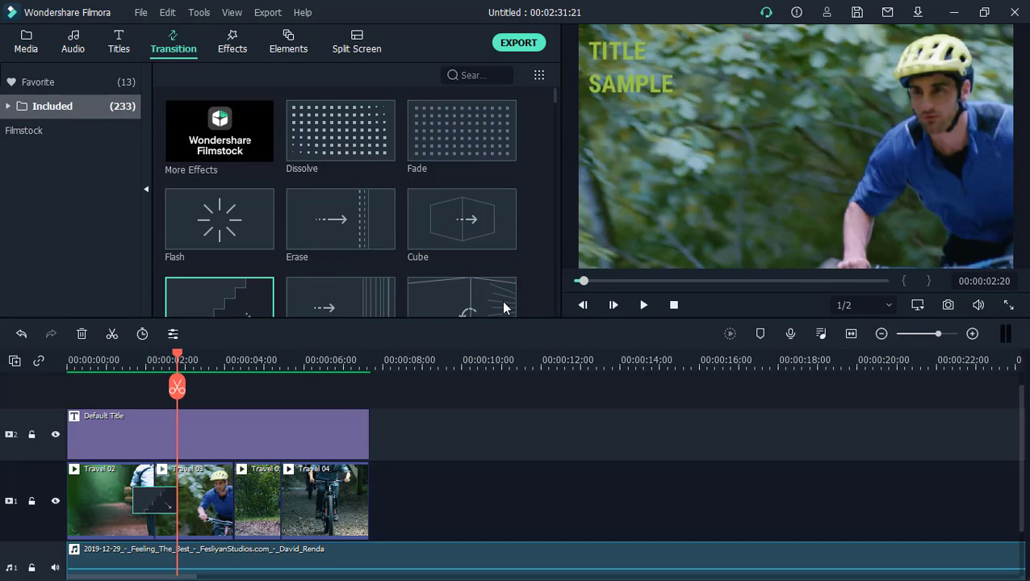
Add the included Strong Glitch effect on a new track above the title, beginning at the start of the timeline
left_click(232, 44)
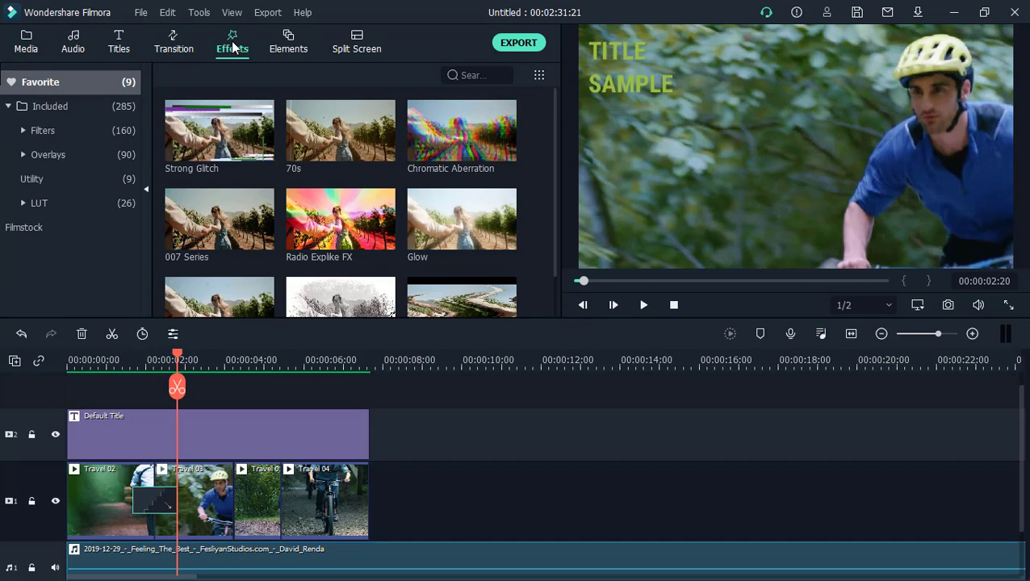
left_click(113, 106)
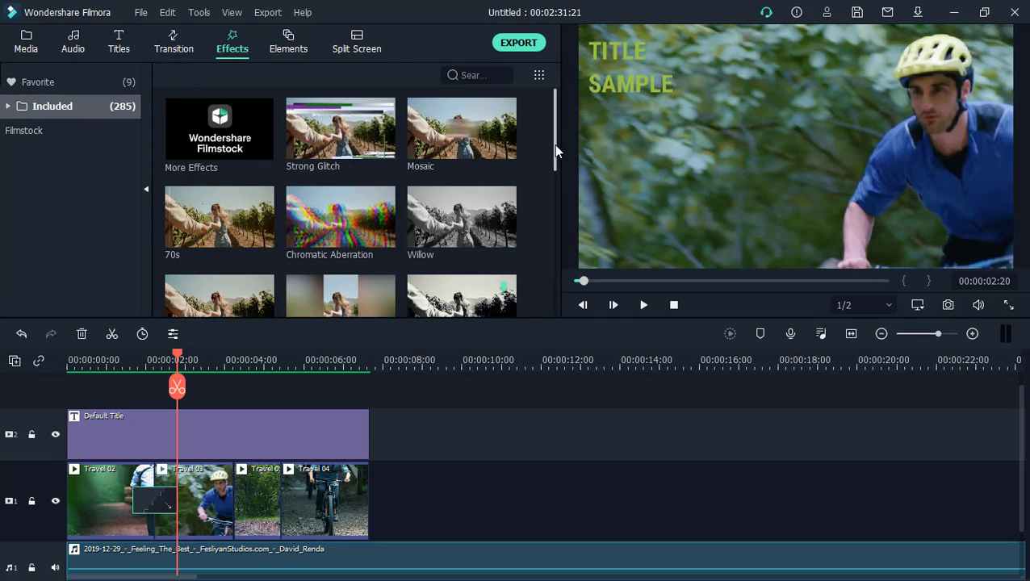
left_click_drag(553, 144, 538, 178)
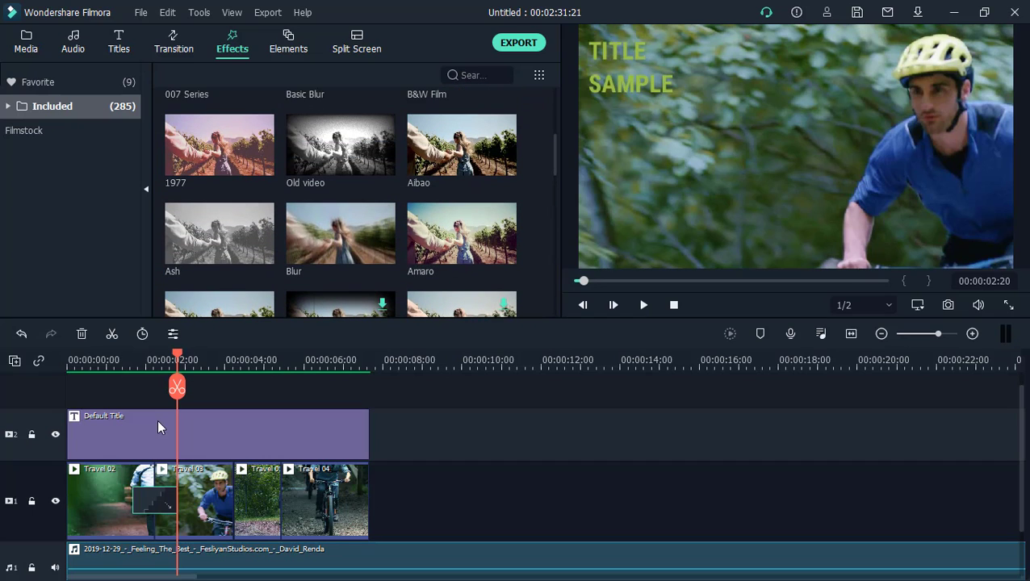
left_click(95, 489)
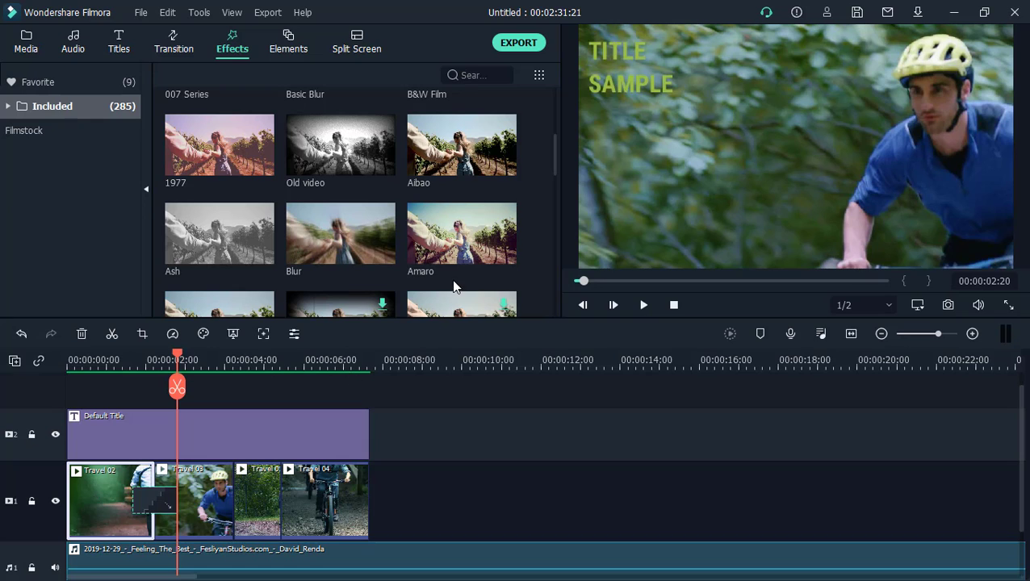
left_click_drag(553, 165, 545, 117)
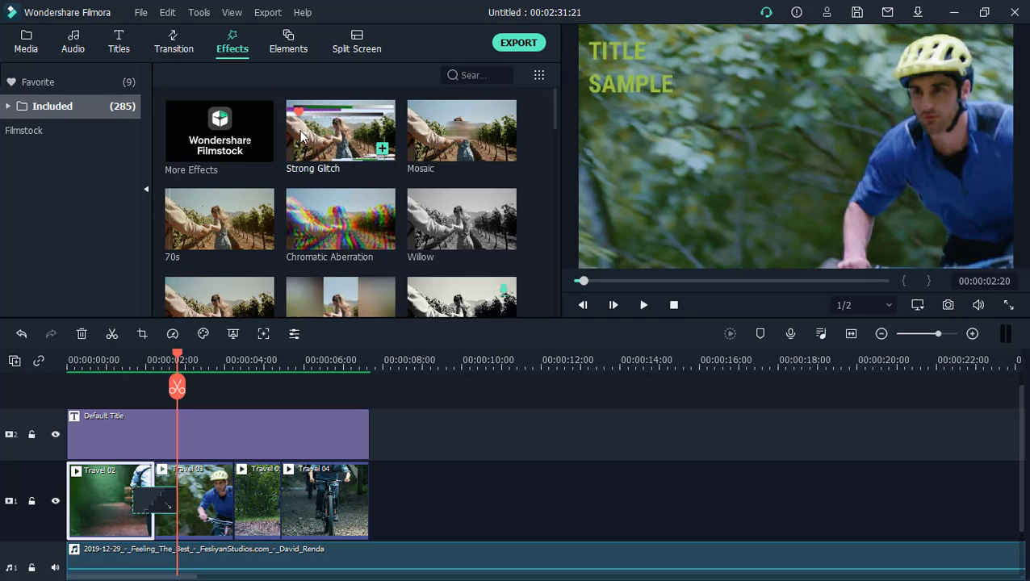
left_click(332, 130)
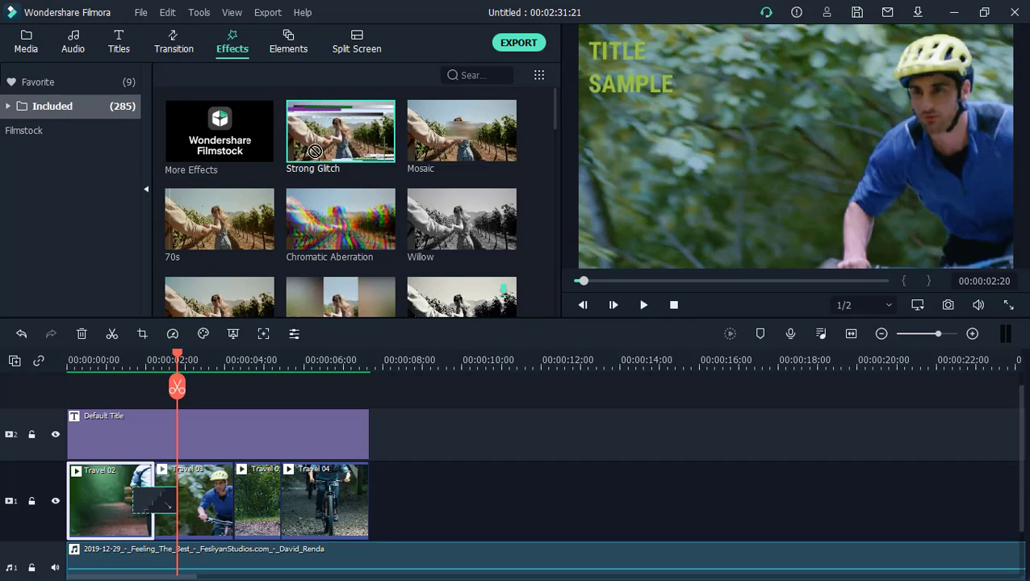
mouse_move(339, 135)
left_mouse_down()
mouse_move(259, 249)
mouse_move(381, 123)
mouse_move(343, 134)
left_mouse_up()
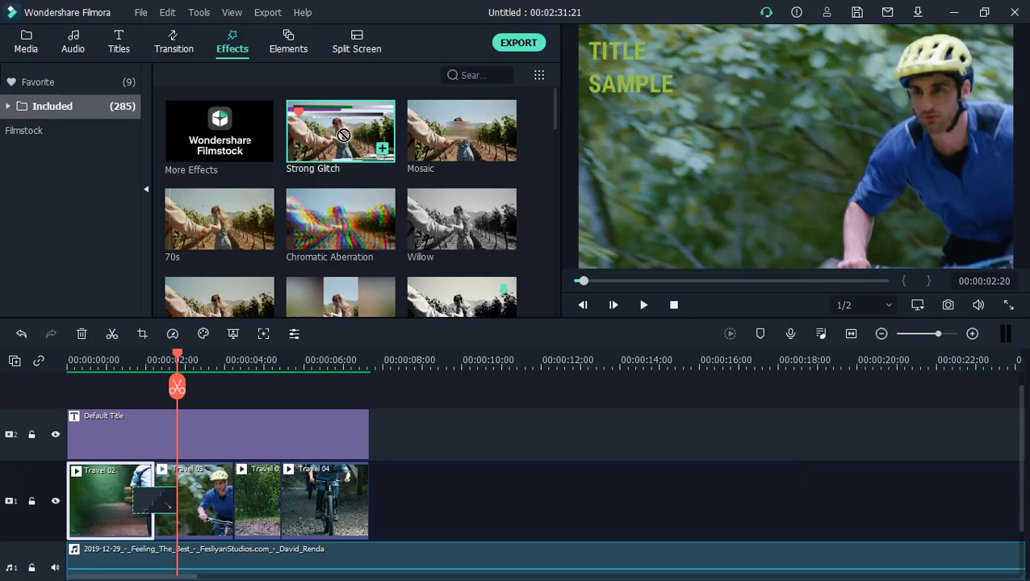
left_click_drag(343, 134, 61, 386)
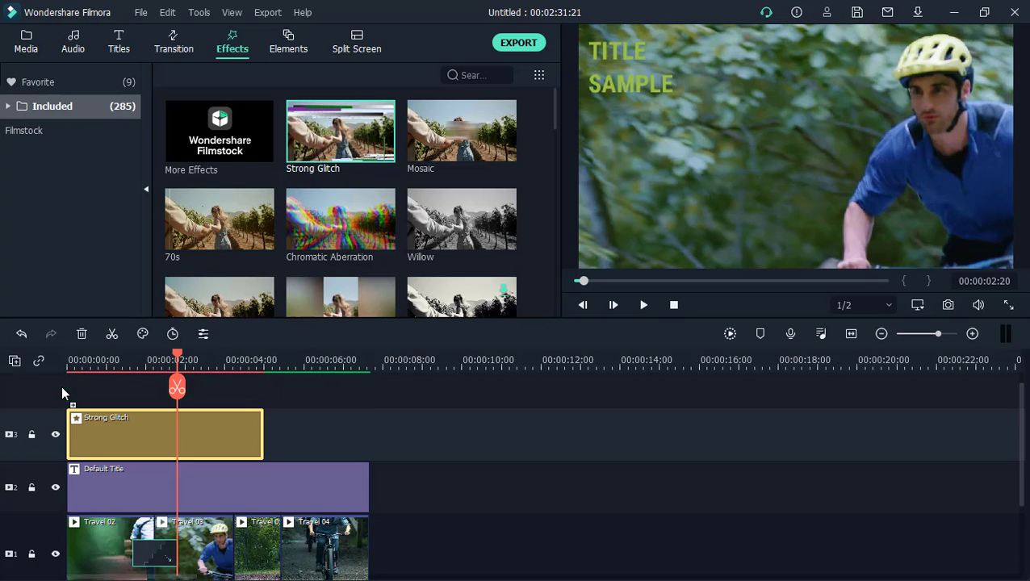
Extend the Strong Glitch effect to the start of the Travel 04 clip and play the sequence with it
double_click(261, 435)
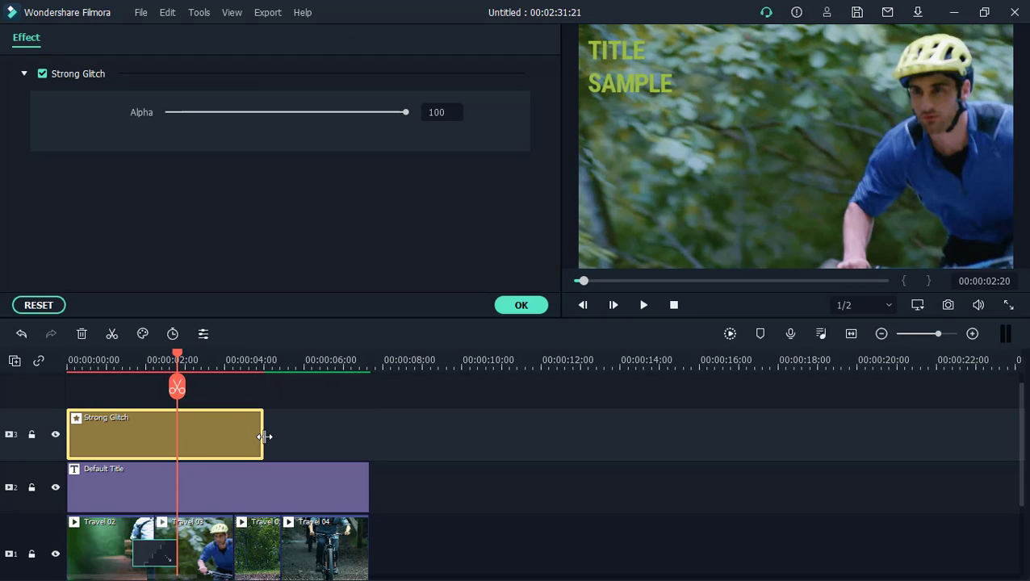
left_click_drag(264, 437, 284, 442)
left_click(676, 306)
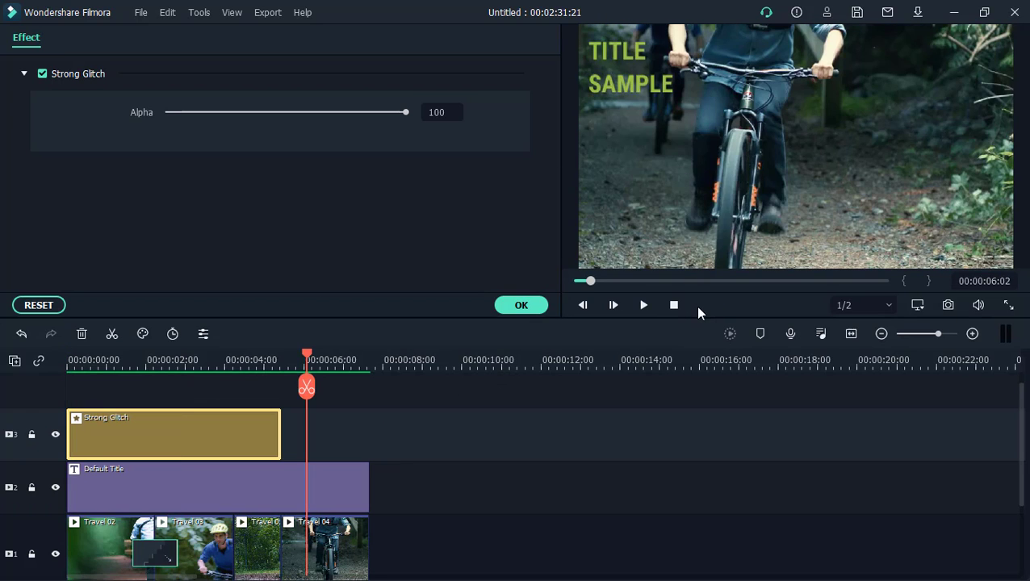
left_click(644, 305)
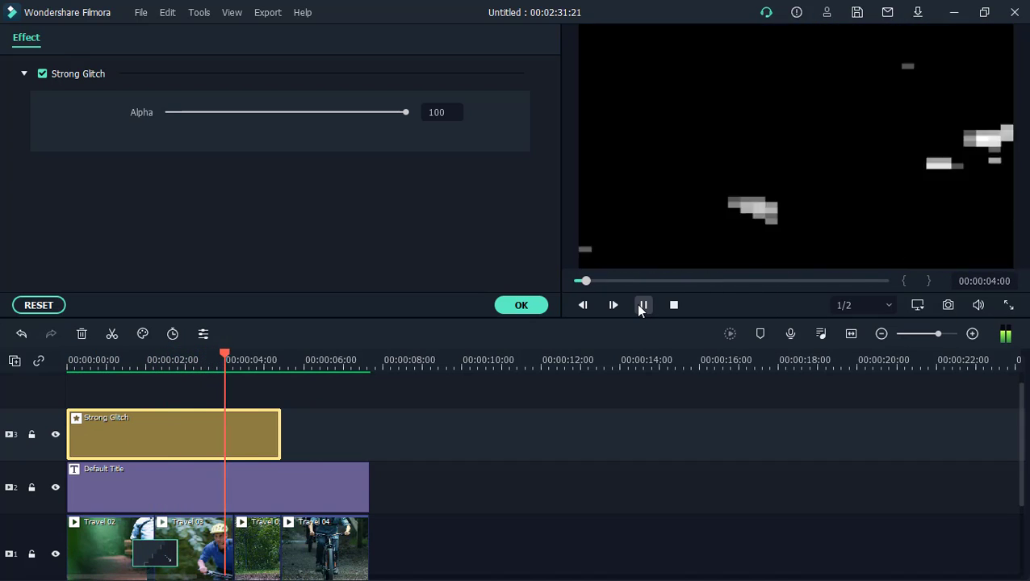
left_click(643, 305)
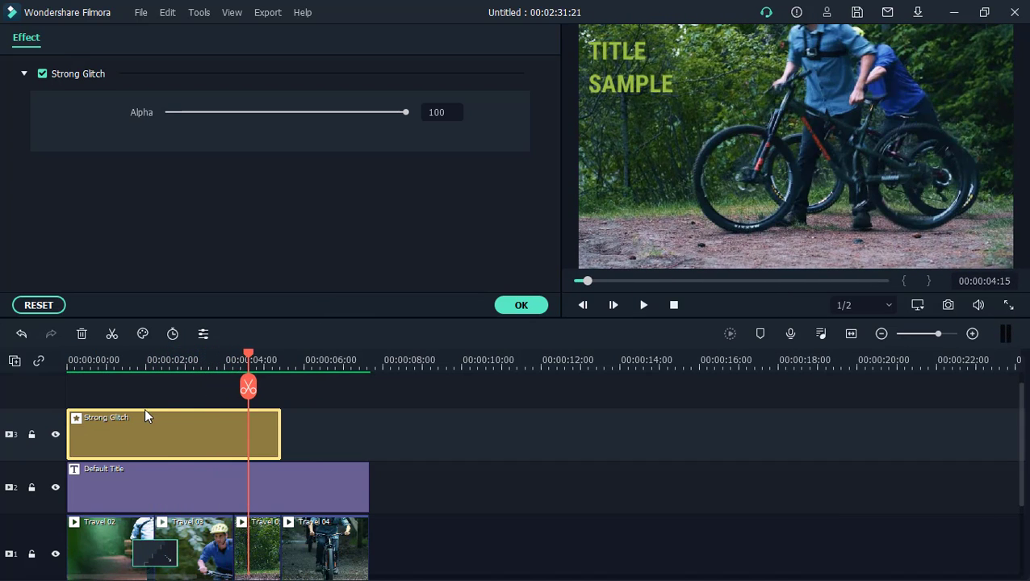
Delete the Strong Glitch effect from its own track, apply it directly to the Travel 02 clip, and play the result
key("Delete")
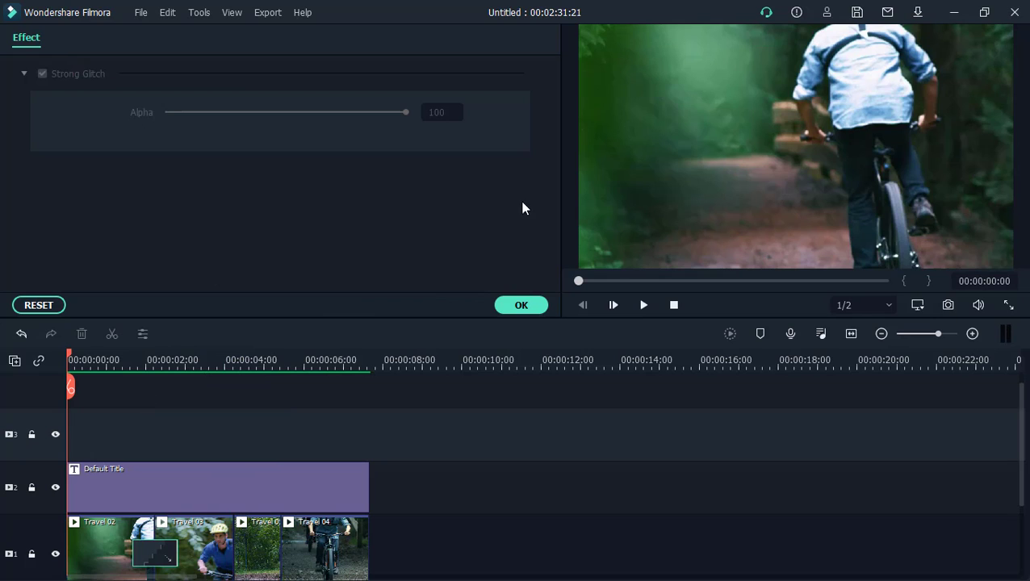
left_click(520, 304)
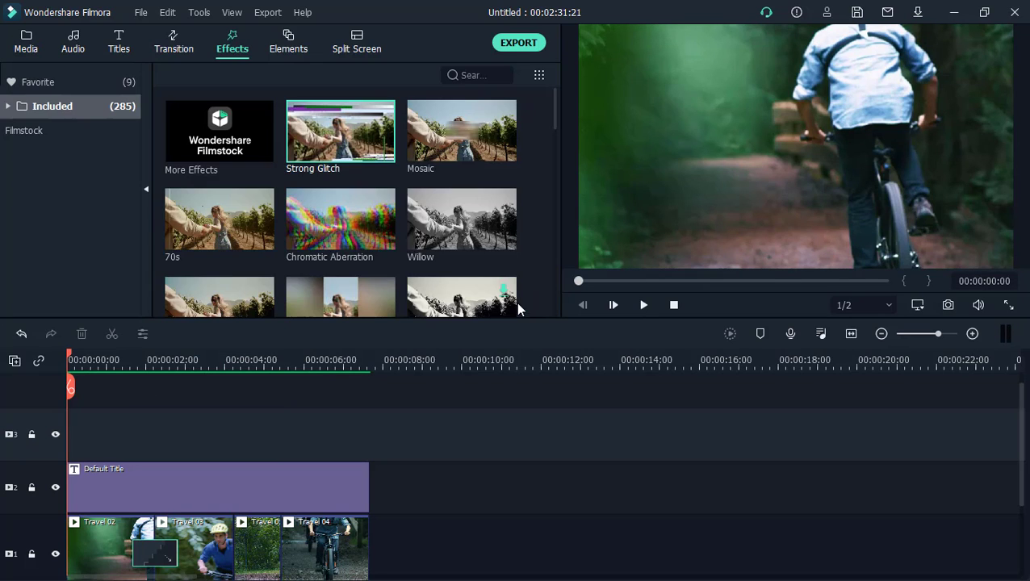
left_click_drag(324, 134, 64, 551)
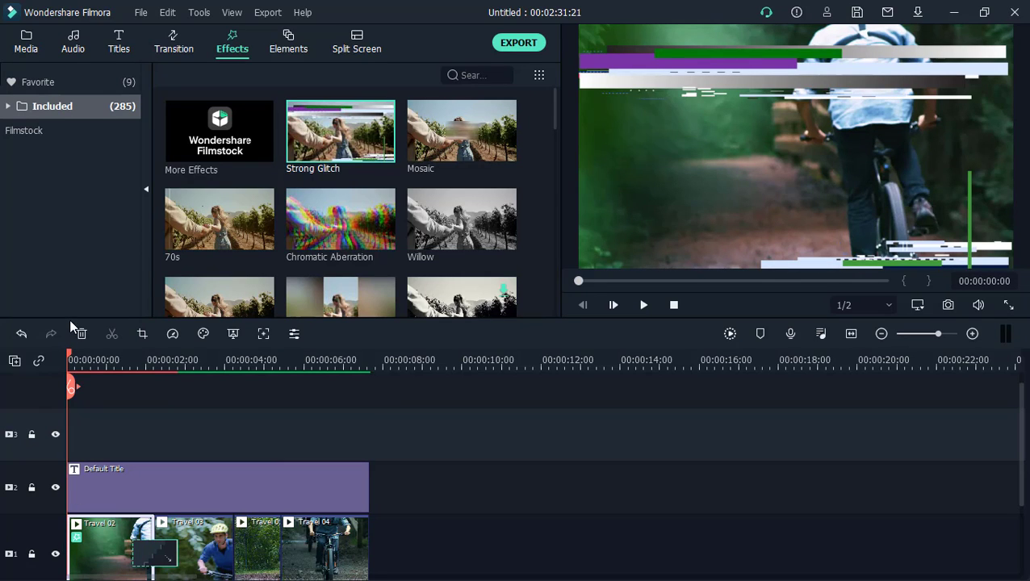
left_click(643, 305)
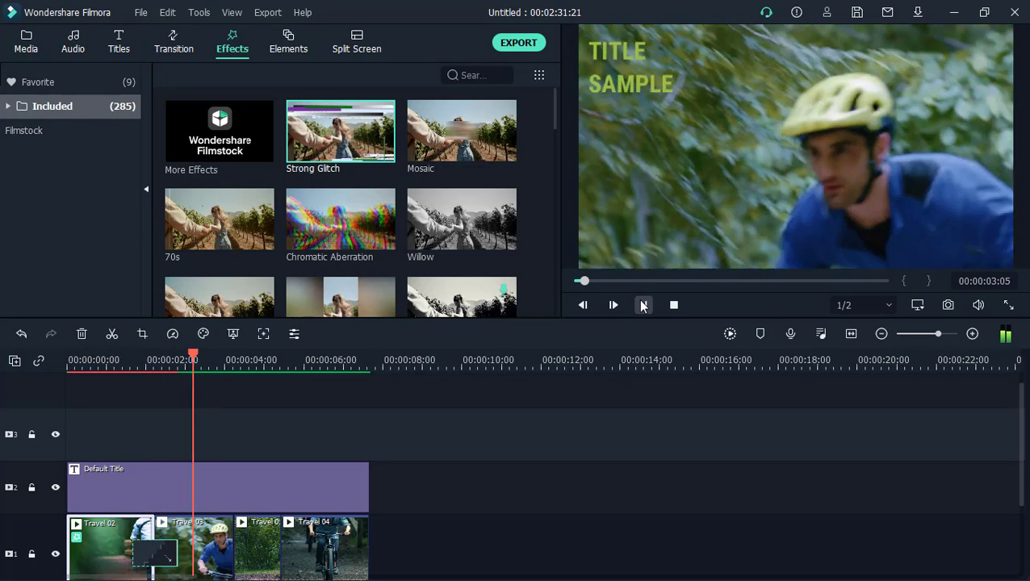
left_click(643, 305)
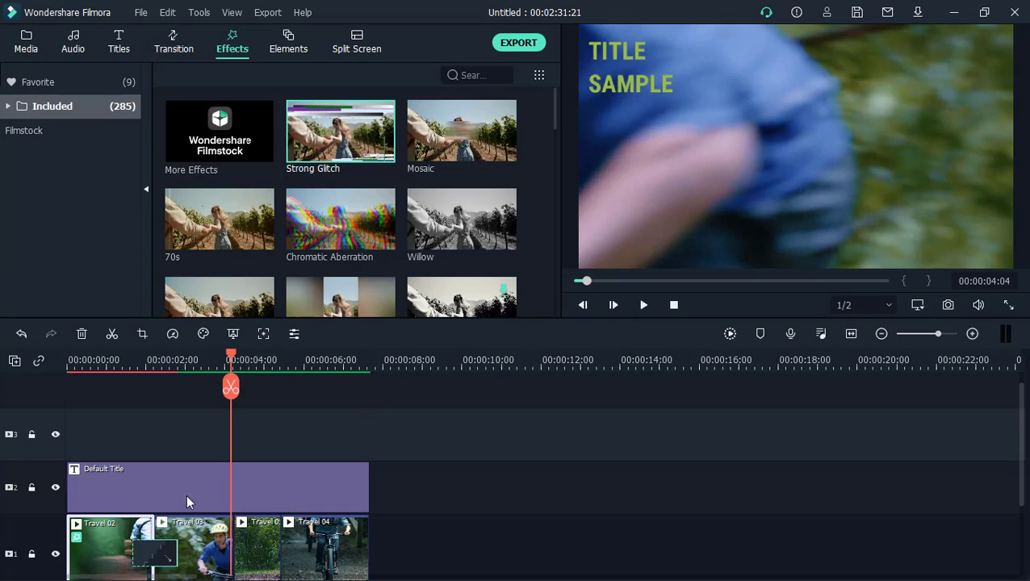
Set the Alpha of the Strong Glitch effect on the Travel 02 clip to 42
key("Home")
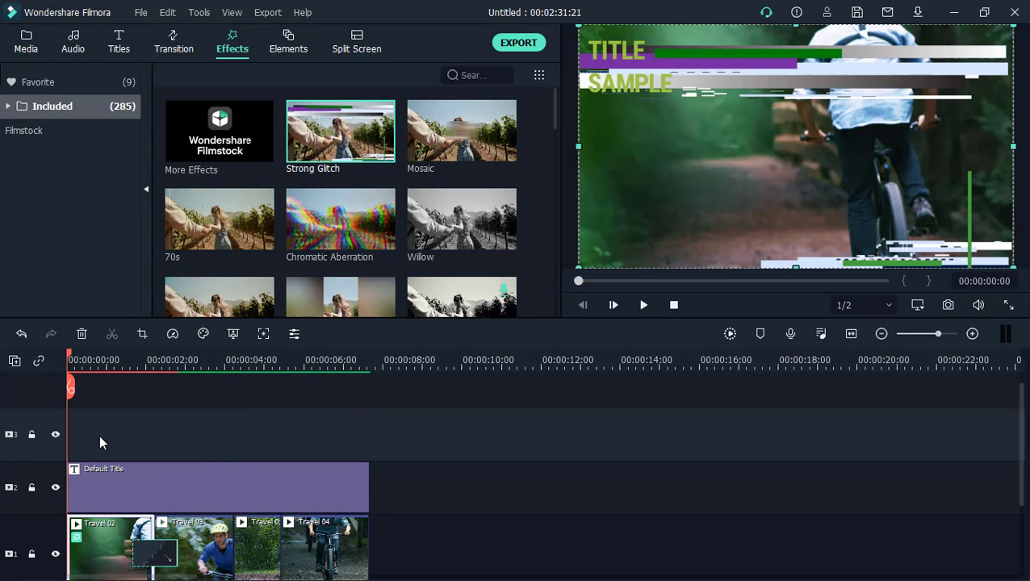
left_click(76, 539)
scroll(152, 221, "down", 1)
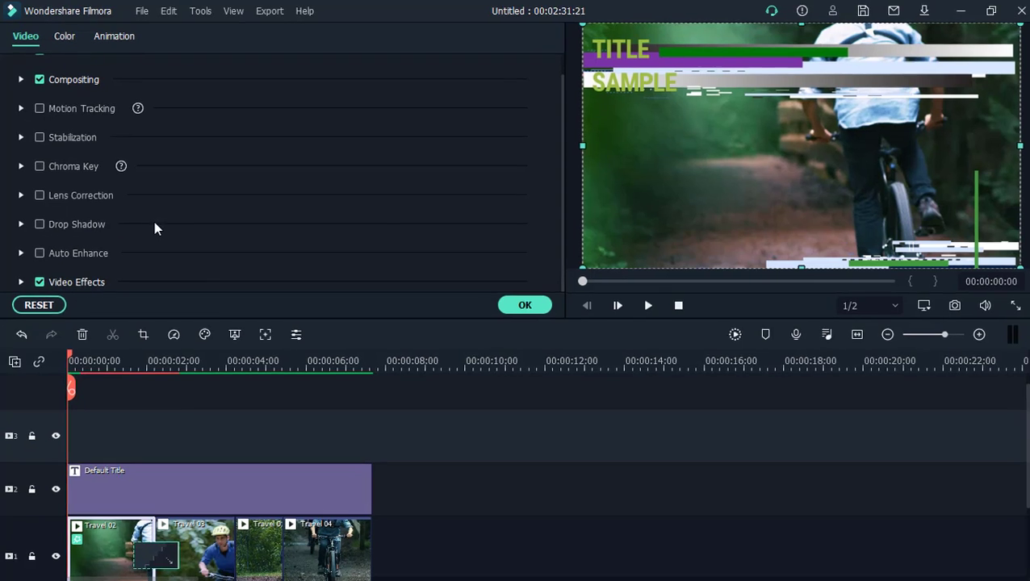
scroll(155, 226, "up", 1)
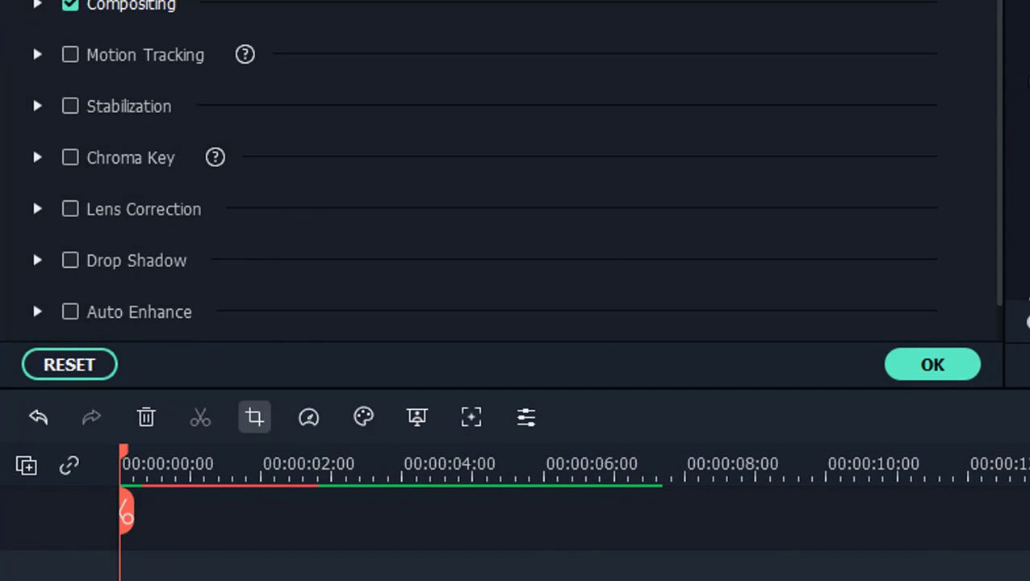
scroll(386, 222, "down", 1)
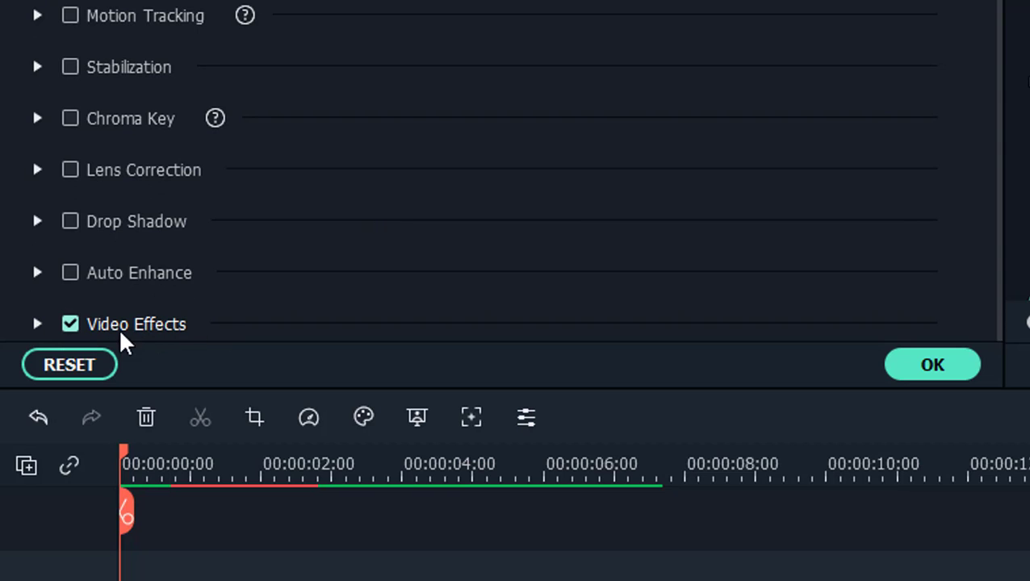
left_click(34, 325)
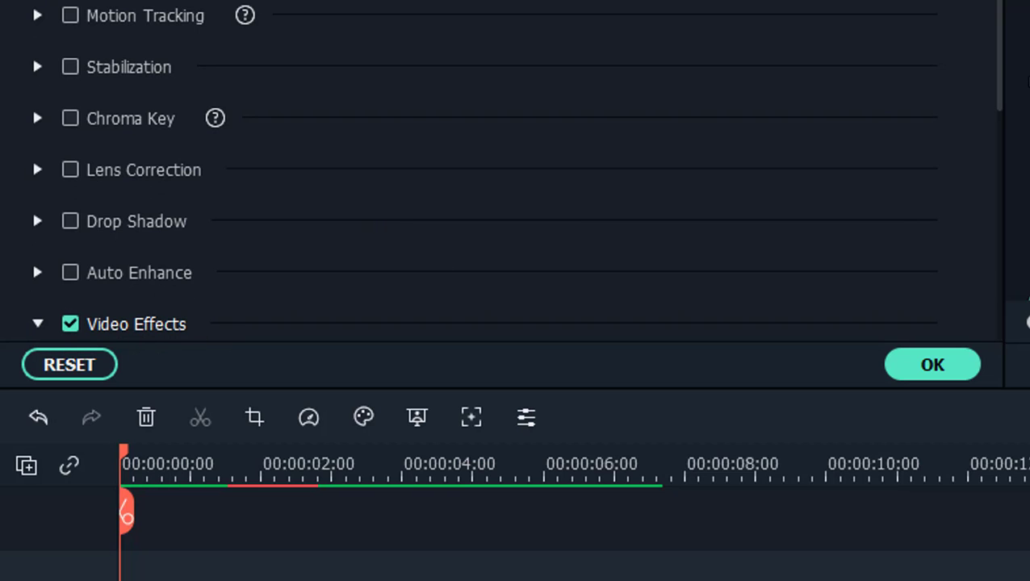
scroll(853, 144, "down", 3)
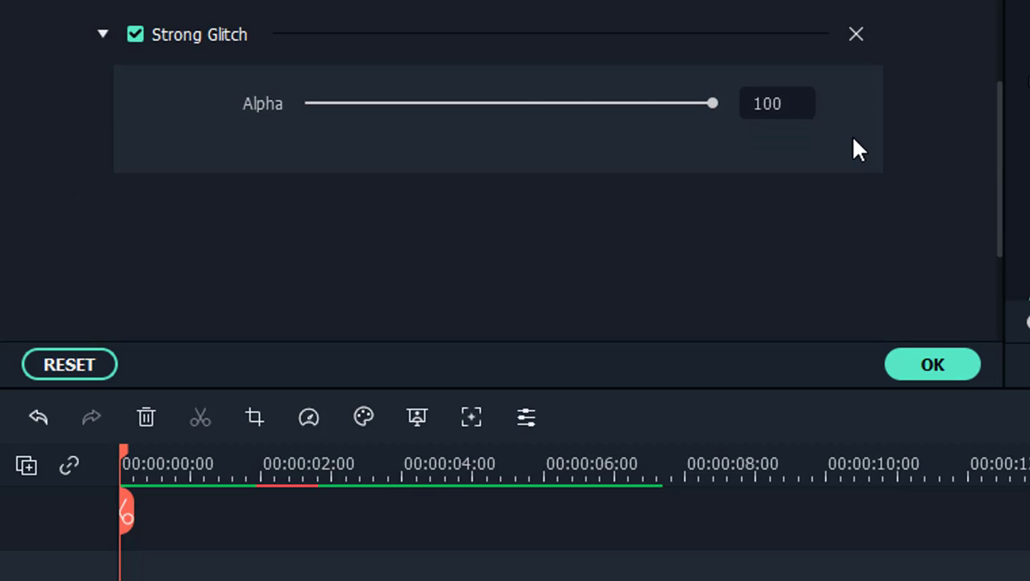
left_click_drag(520, 105, 350, 105)
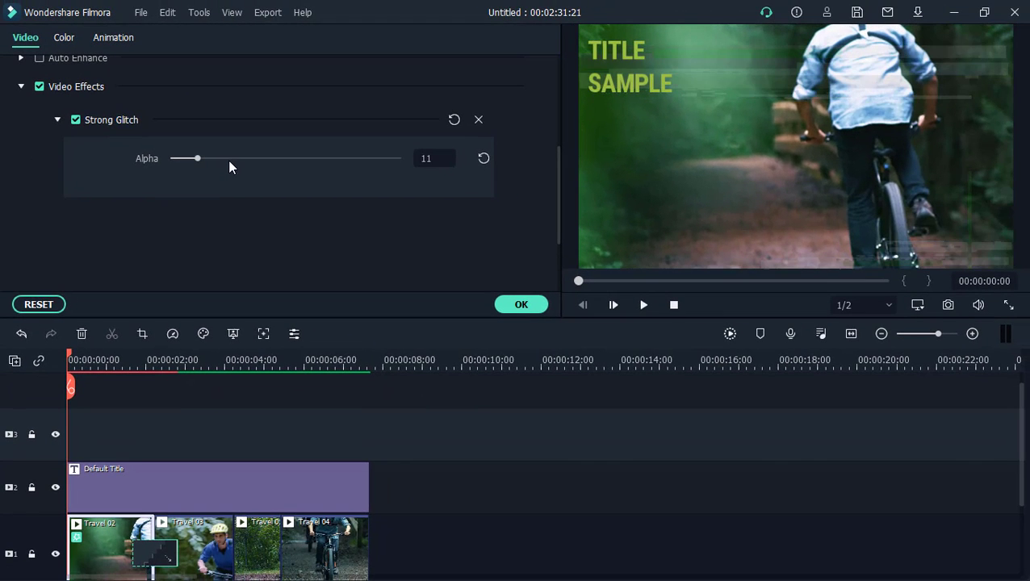
left_click(229, 161)
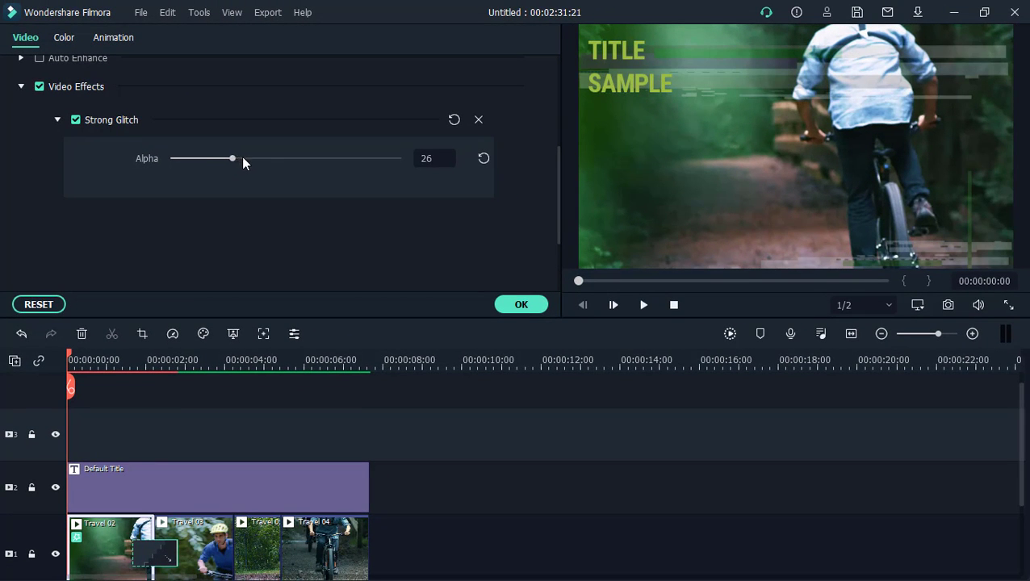
left_click_drag(242, 158, 267, 155)
Turn off the Strong Glitch effect on the Travel 02 clip, check a few frames without it, and accept the clip settings
left_click(77, 120)
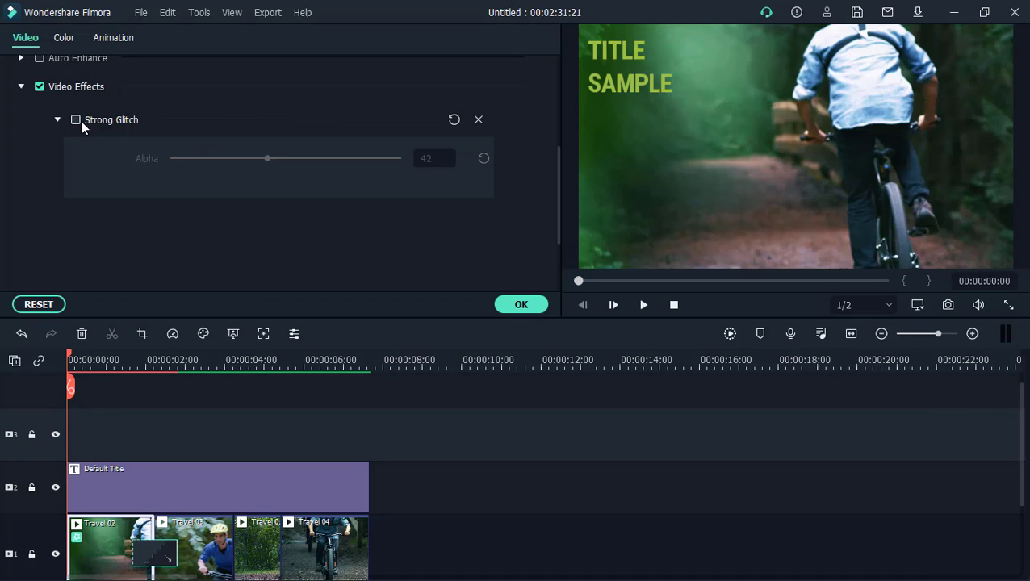
left_click(81, 361)
left_click(118, 362)
left_click(148, 363)
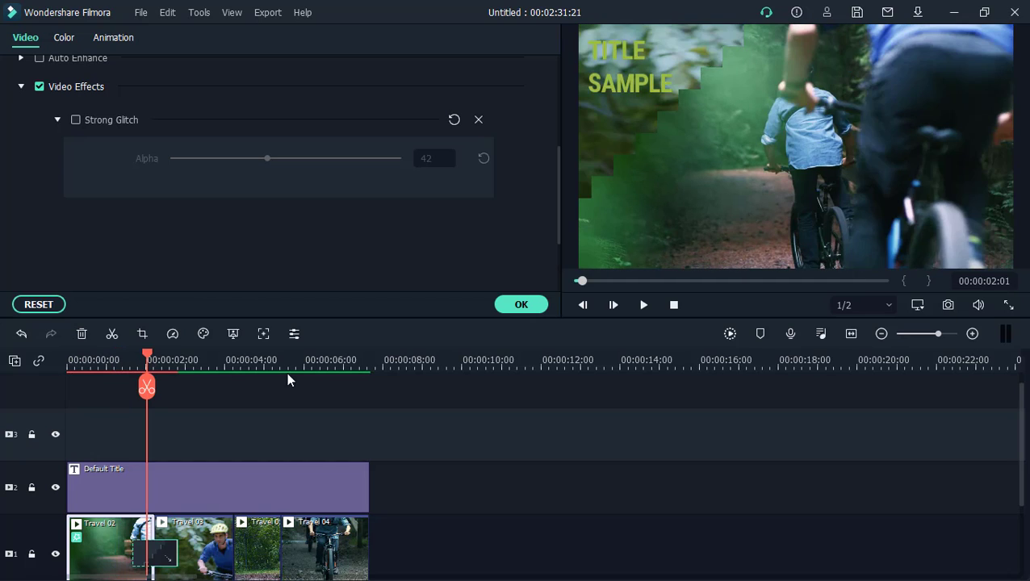
left_click(521, 305)
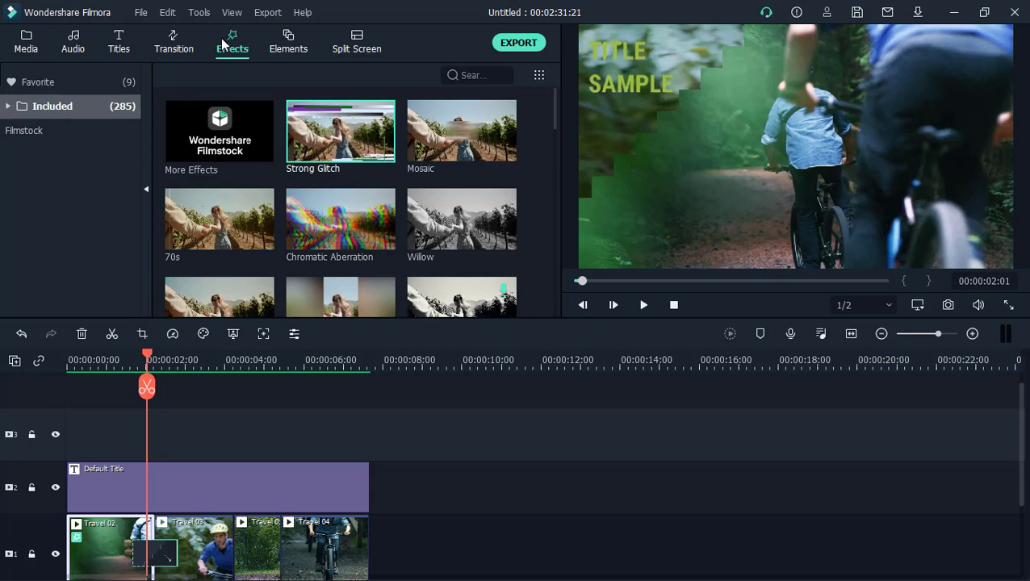
Add Element Love 2 from the included Love elements to track 3 above the title, beginning at the Travel 03 clip
left_click(276, 48)
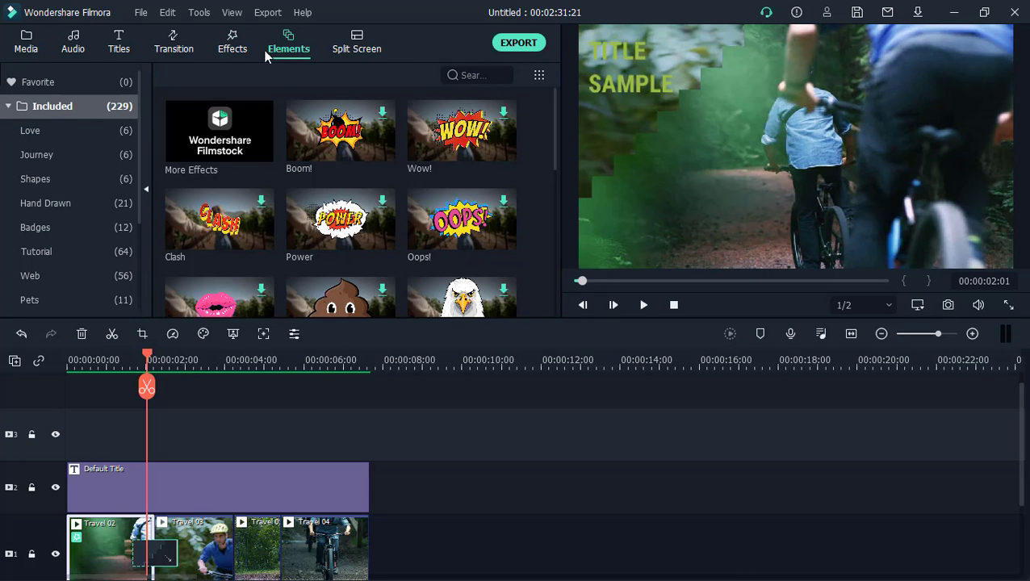
scroll(324, 149, "down", 10)
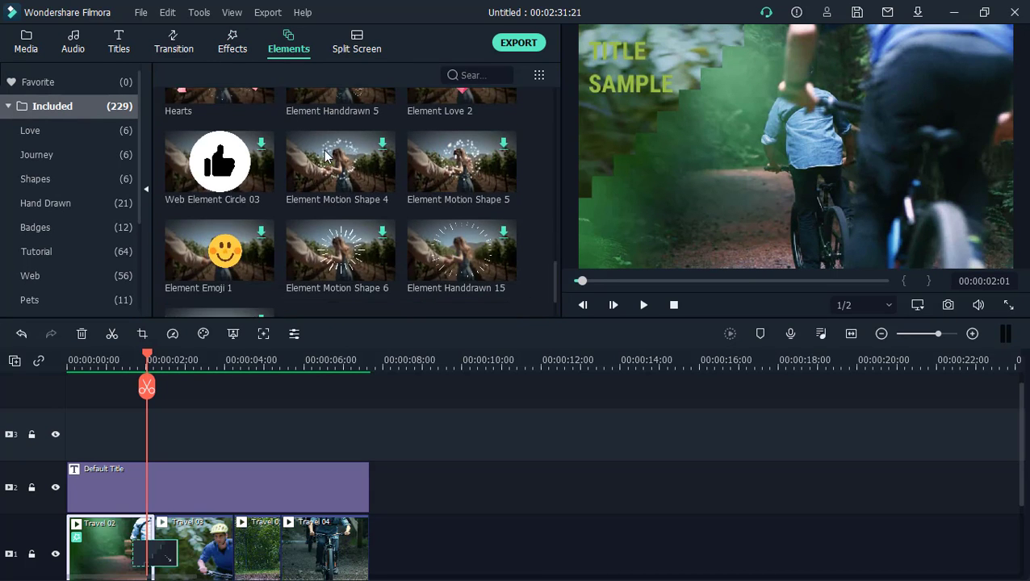
scroll(324, 149, "up", 10)
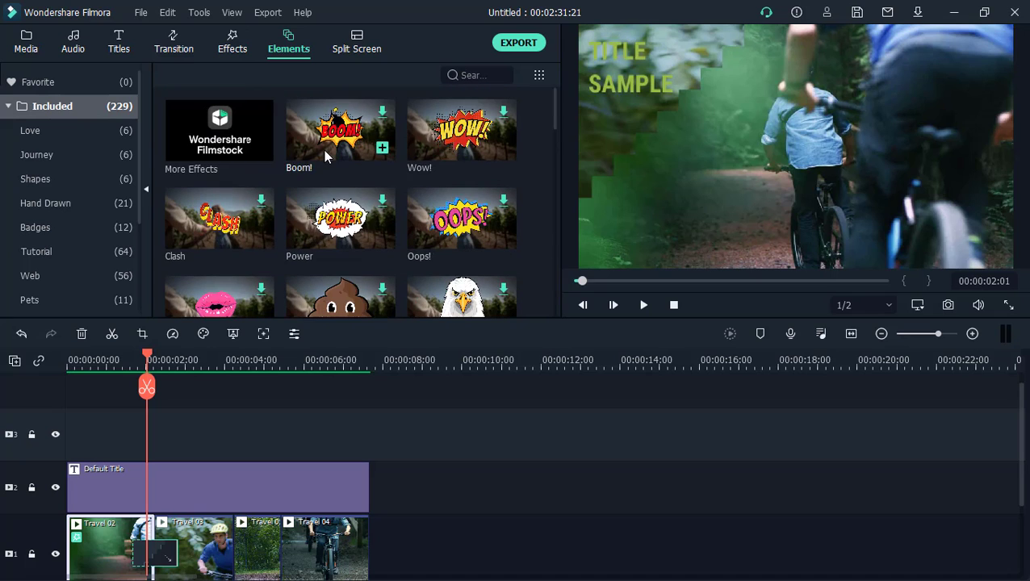
left_click(91, 125)
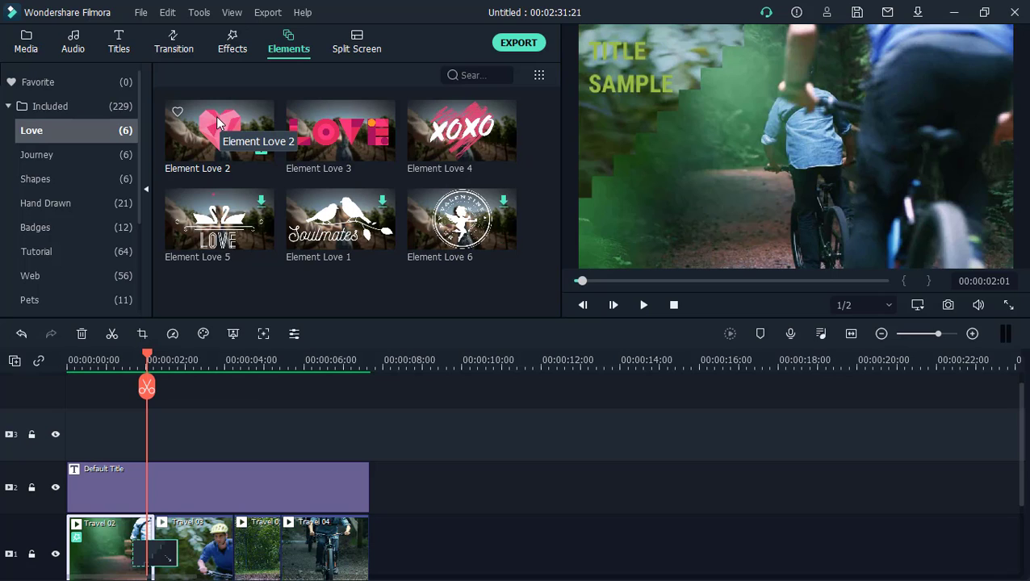
left_click_drag(216, 123, 153, 450)
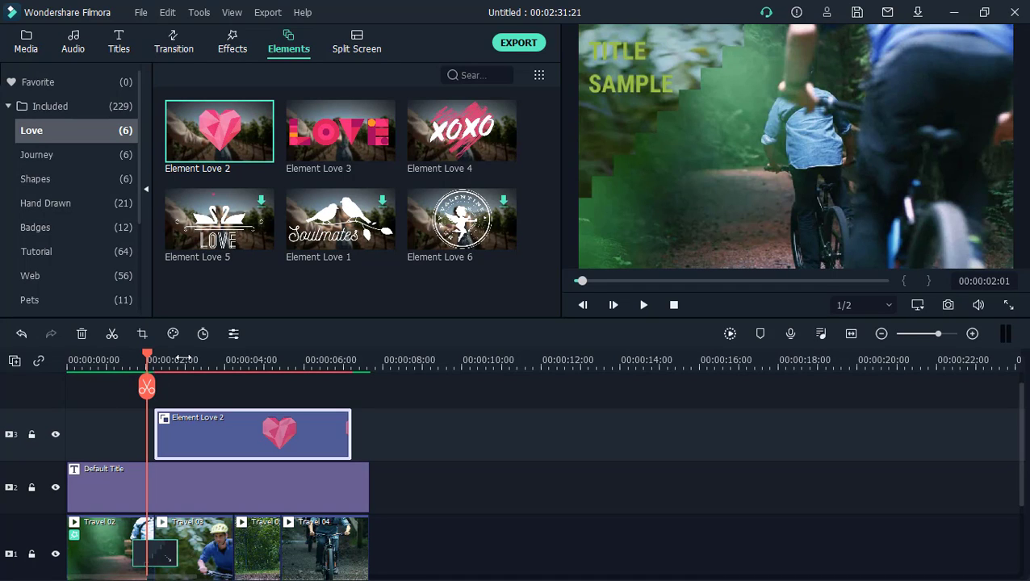
Play the sequence from near its start with the heart element and delete that element from track 3
left_click(91, 358)
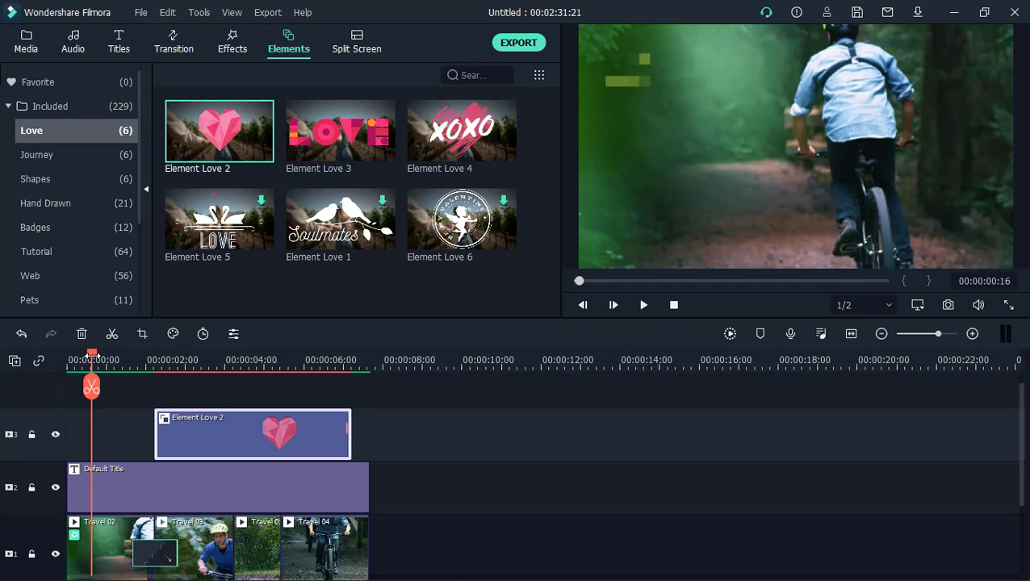
key("space")
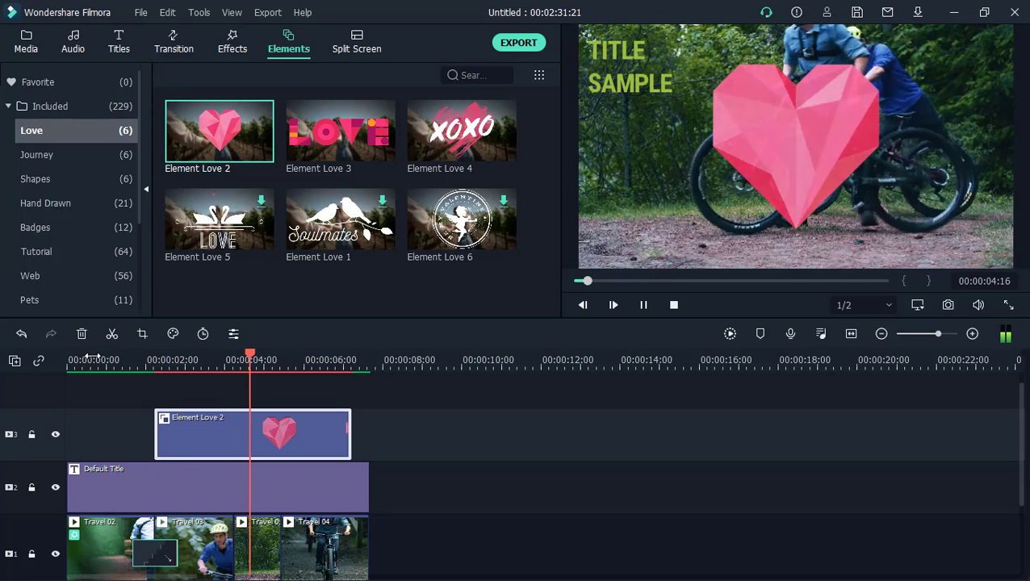
key("space")
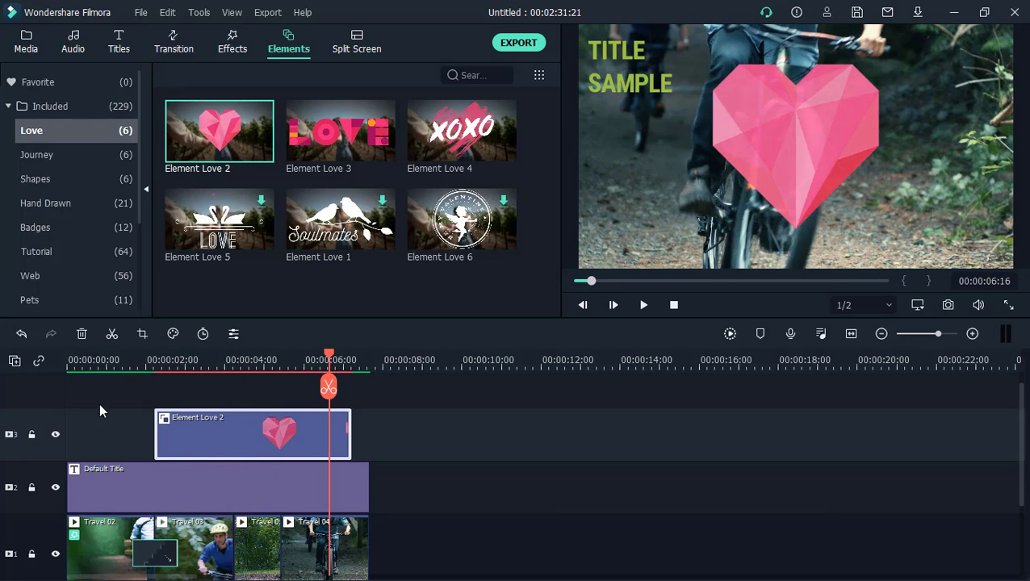
key("Delete")
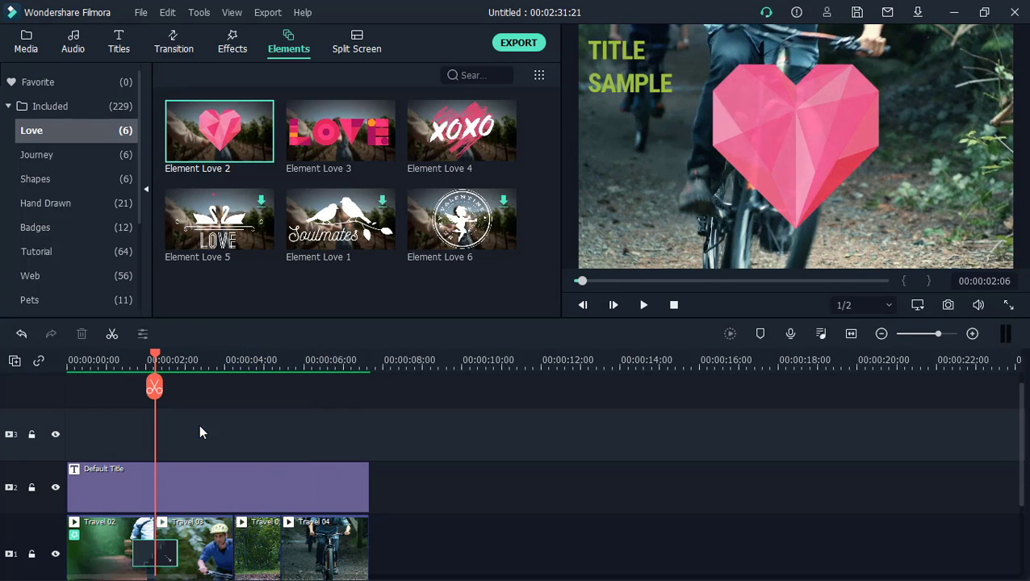
Try Element Love 3 on track 3 from the start of Travel 03, play the sequence with it, and delete it
left_click_drag(312, 166, 153, 434)
left_click(120, 352)
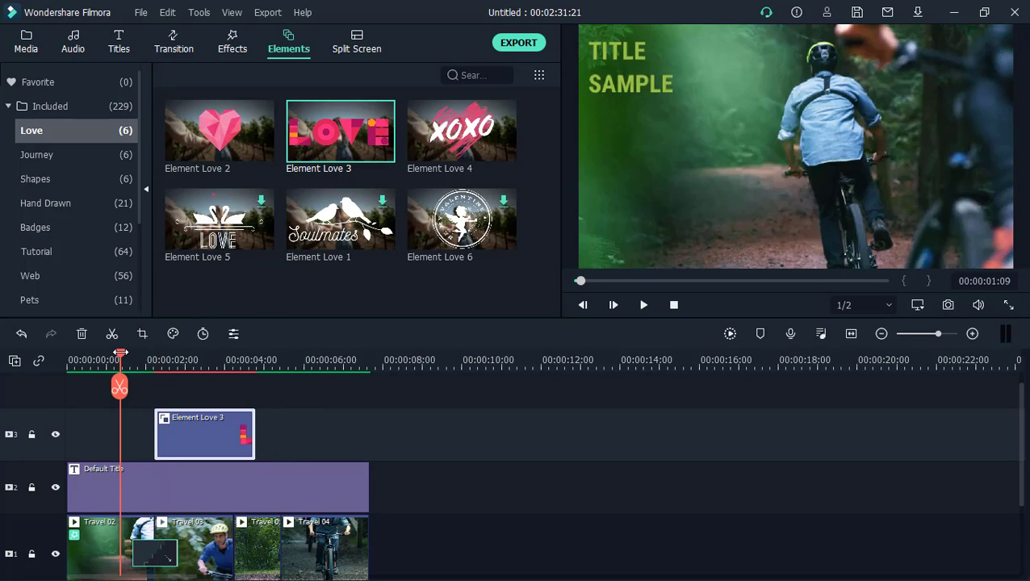
key("space")
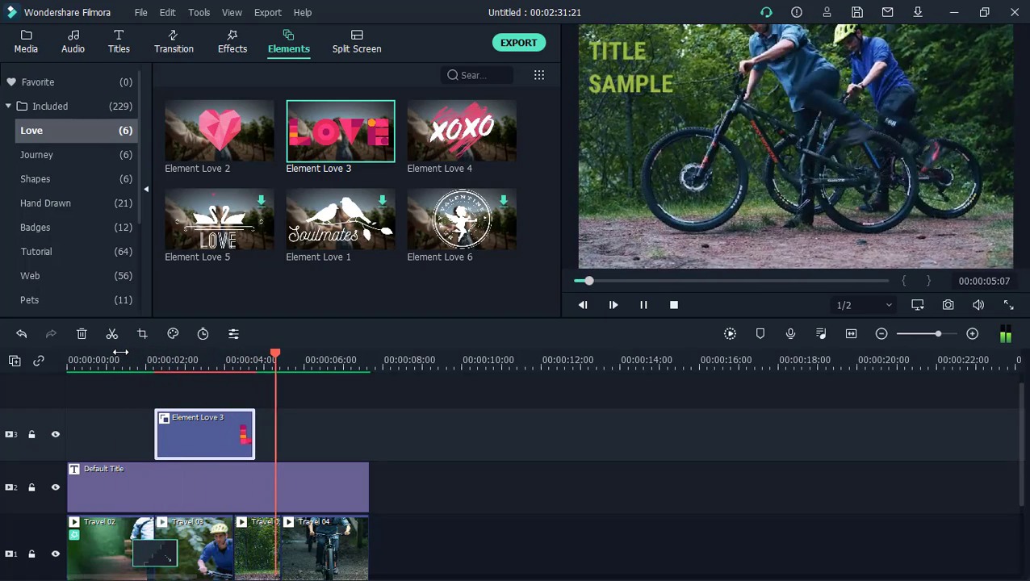
key("space")
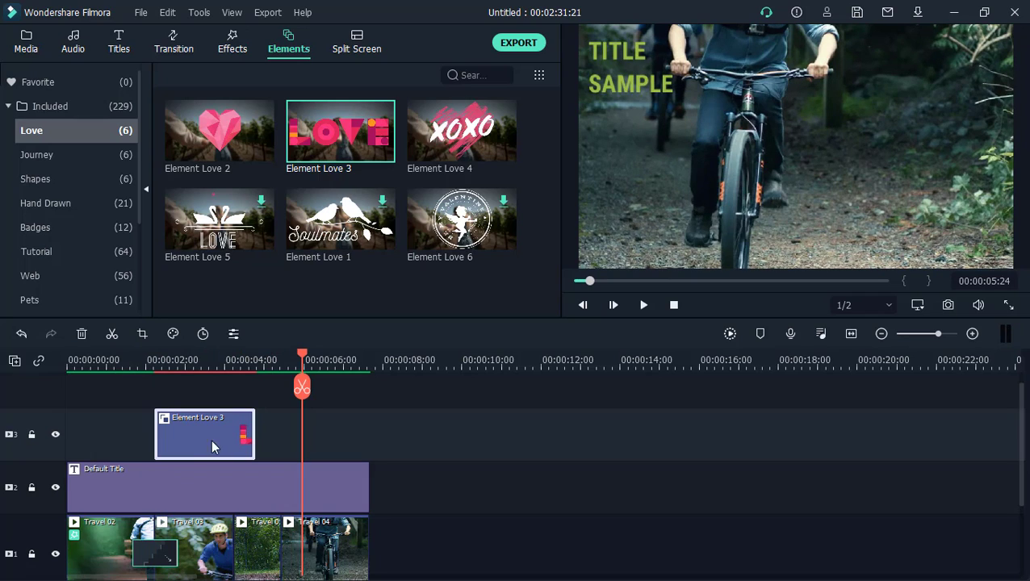
key("Delete")
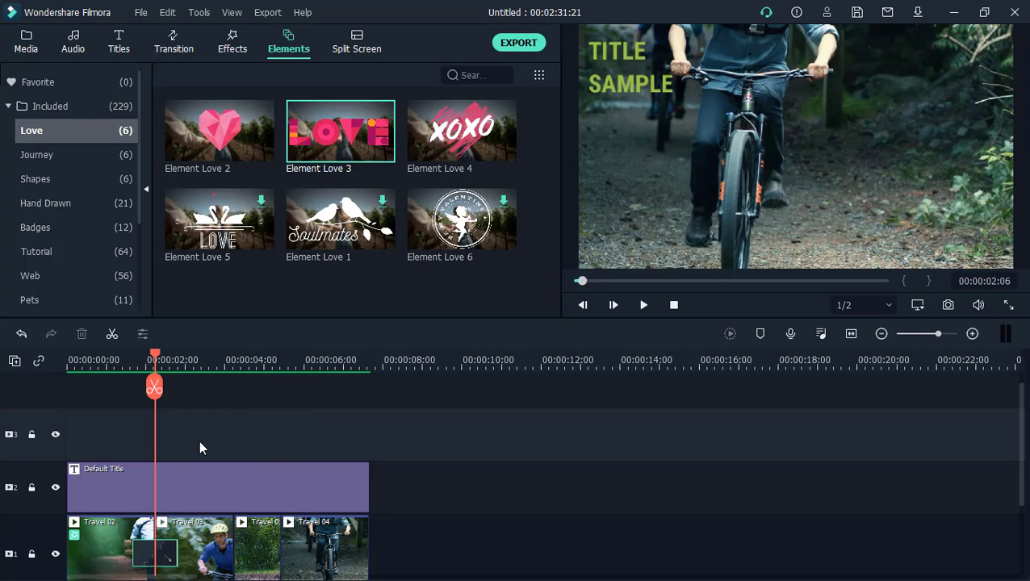
Look through the included split screen layouts and view the lower tracks of the timeline
left_click(352, 44)
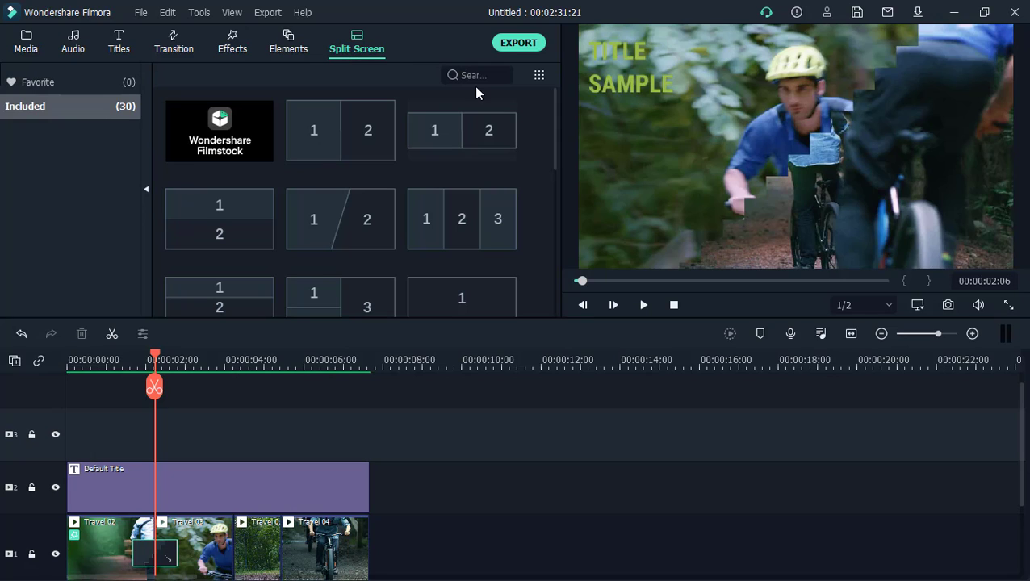
left_click_drag(553, 113, 544, 76)
scroll(487, 494, "down", 2)
scroll(487, 499, "down", 1)
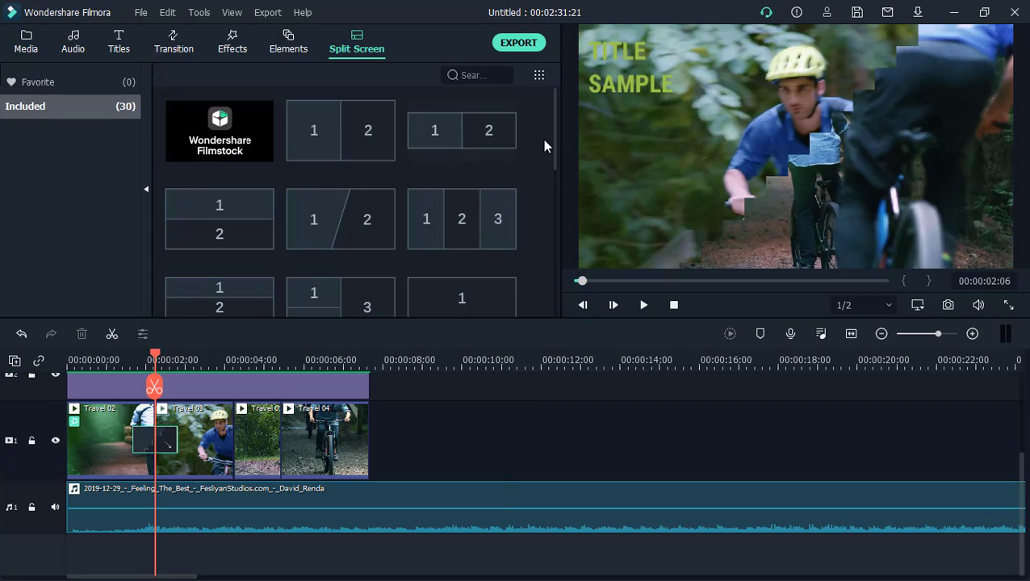
Open the export options, look through the Device, YouTube, Vimeo and DVD targets, and return to Local
left_click(516, 43)
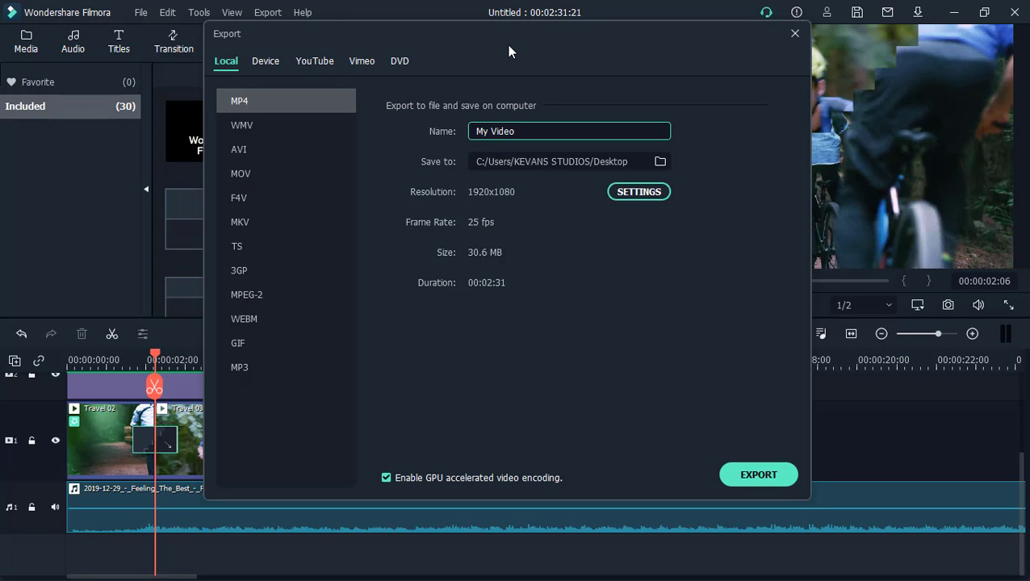
left_click(266, 60)
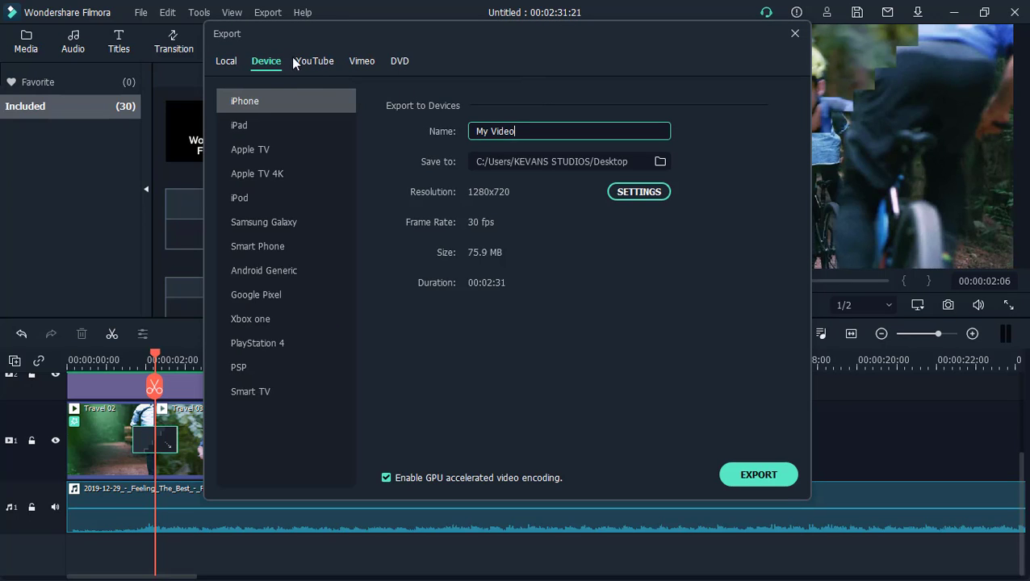
left_click(313, 61)
left_click(358, 61)
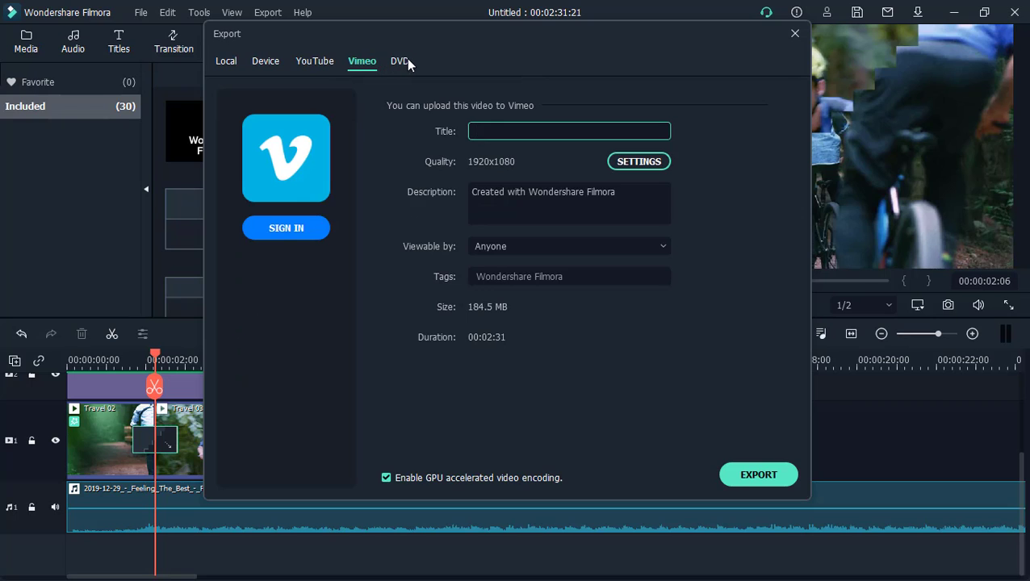
left_click(402, 60)
left_click(312, 61)
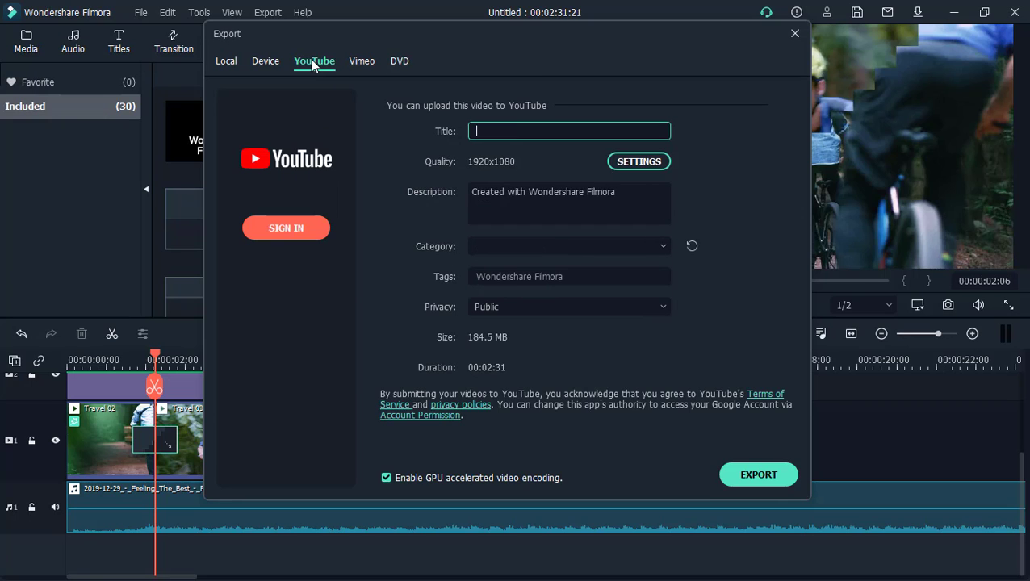
left_click(266, 62)
left_click(230, 64)
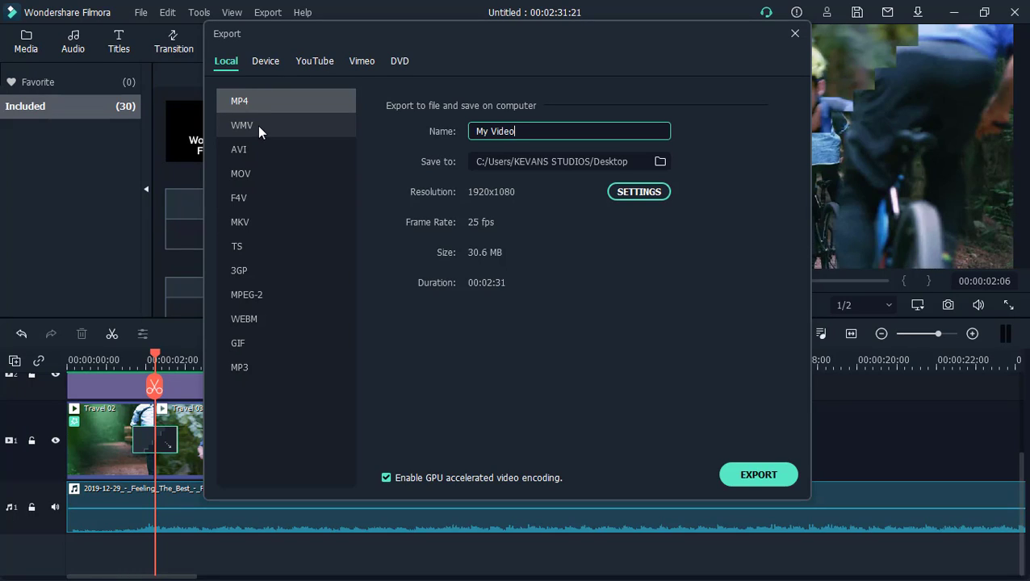
Select MP4 as the local export format and try the Better and Best quality presets in its settings
left_click(257, 126)
left_click(247, 99)
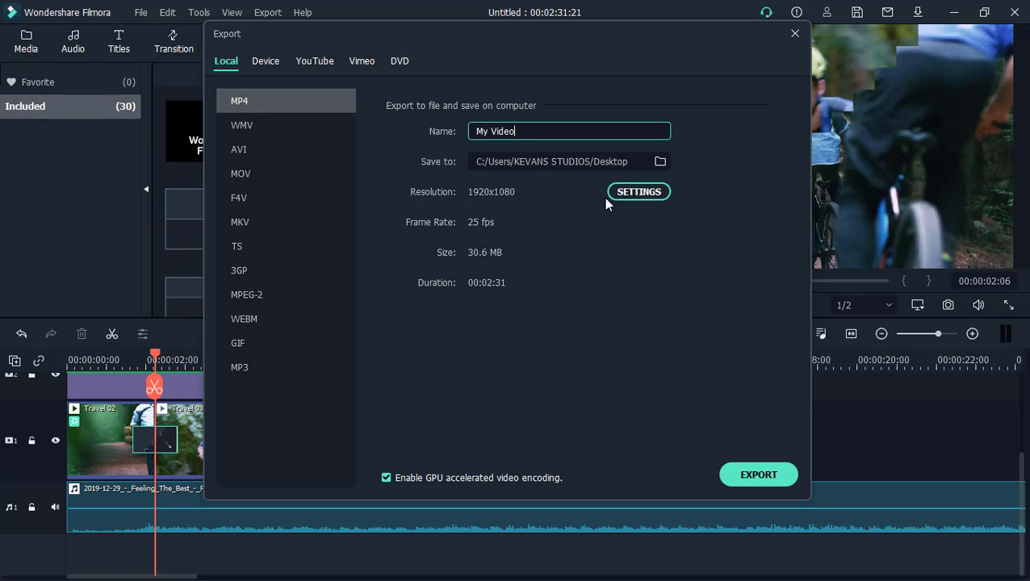
left_click(634, 192)
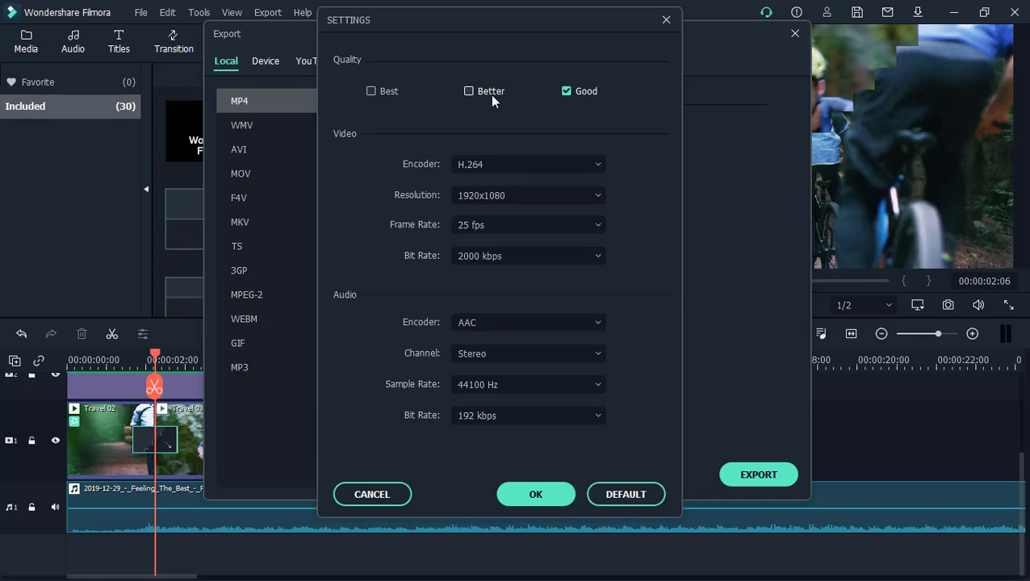
left_click(470, 91)
left_click(369, 91)
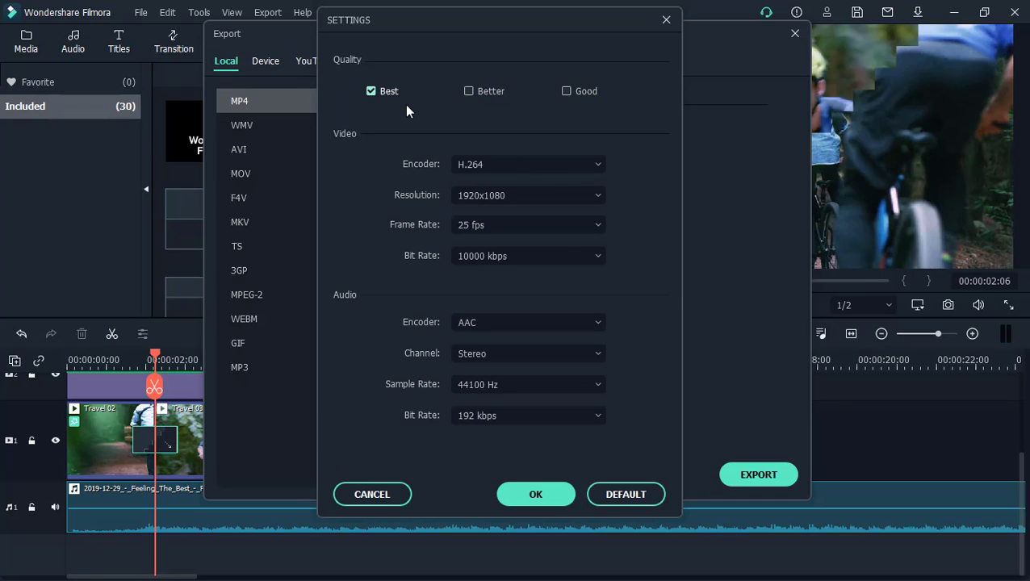
Look through the frame rate, audio encoder and audio channel choices, and cancel the MP4 export settings
left_click(569, 225)
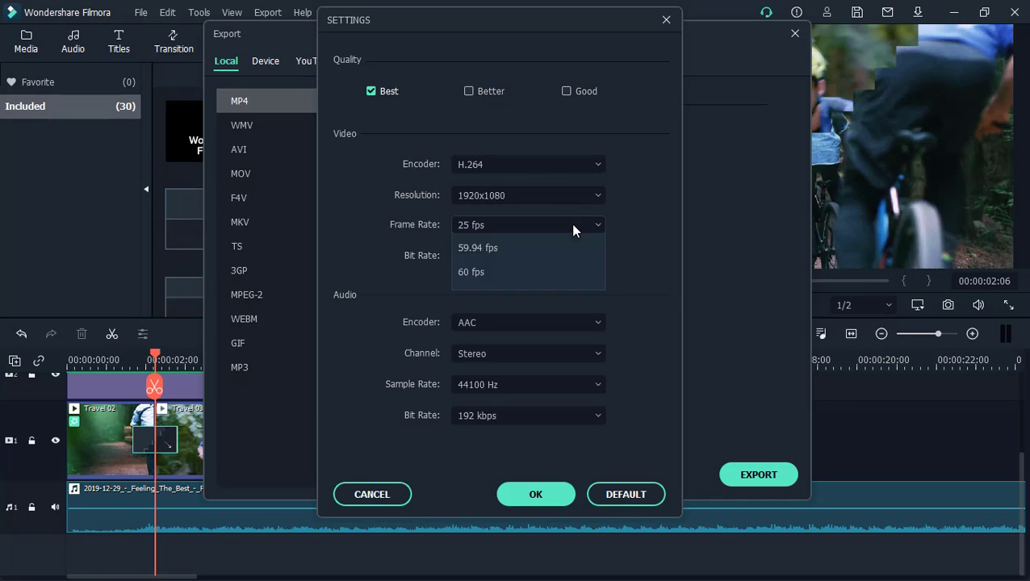
left_click(638, 343)
left_click(586, 321)
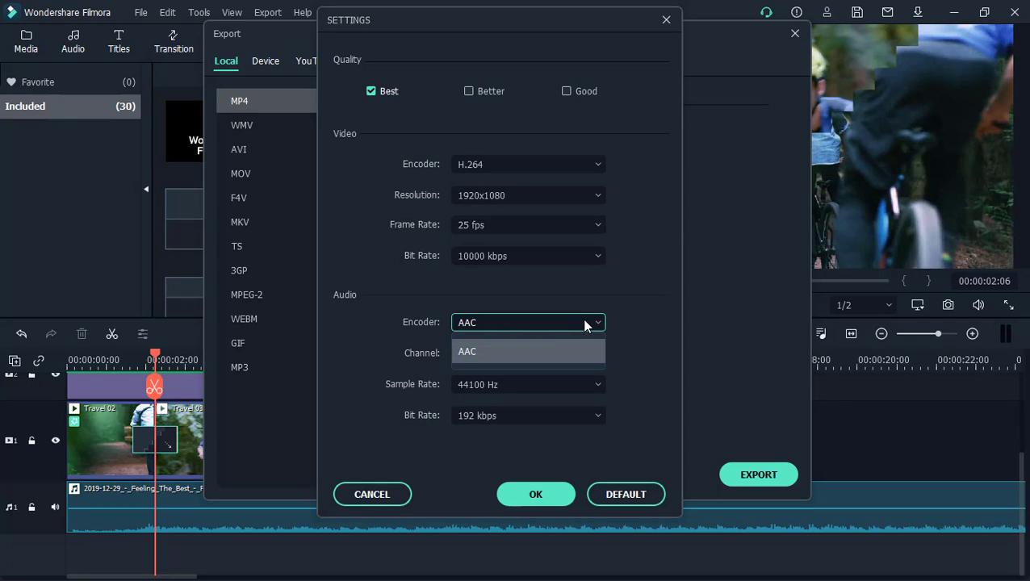
left_click(556, 322)
left_click(561, 352)
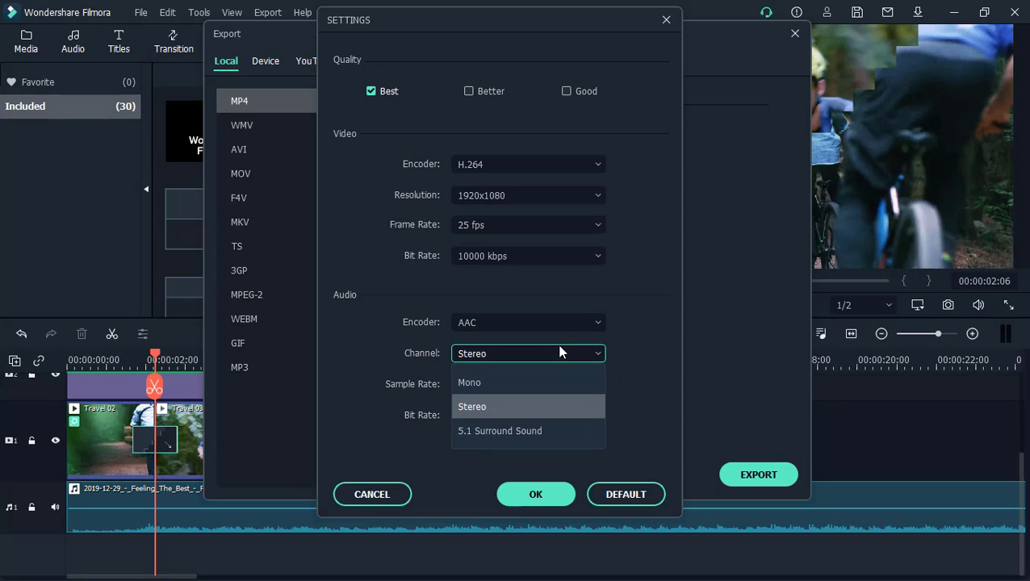
left_click(561, 353)
left_click(553, 352)
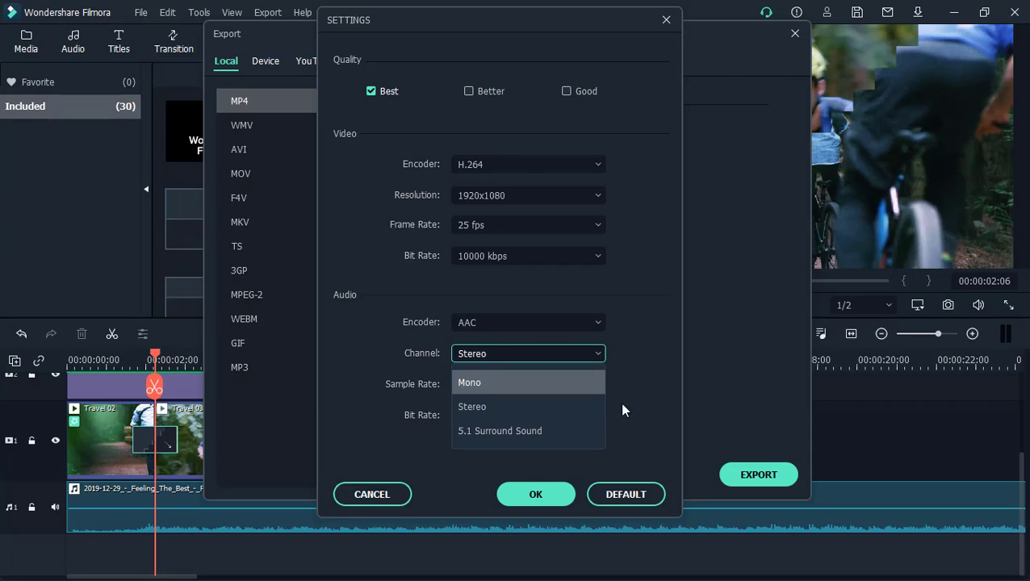
left_click(646, 402)
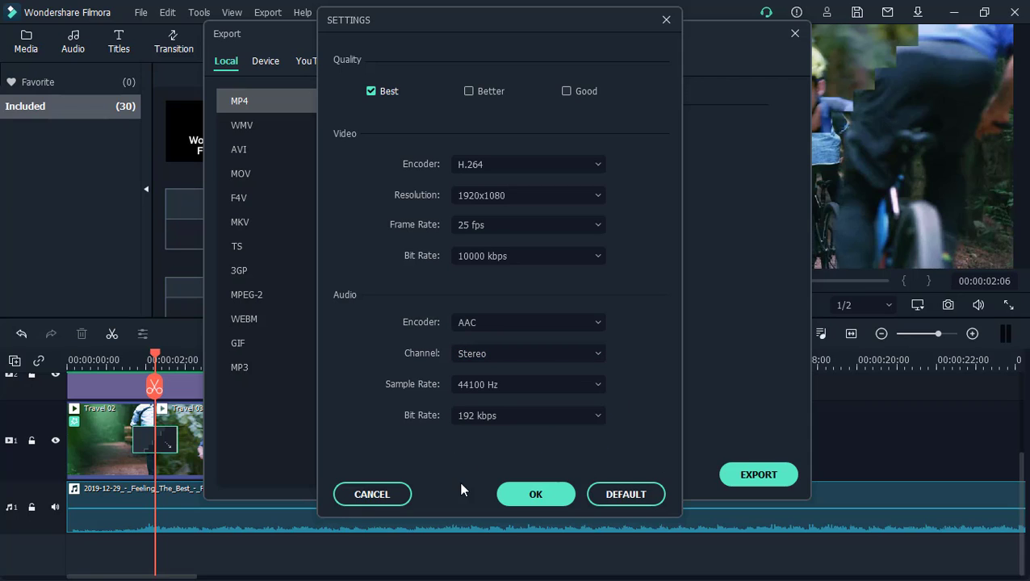
left_click(381, 493)
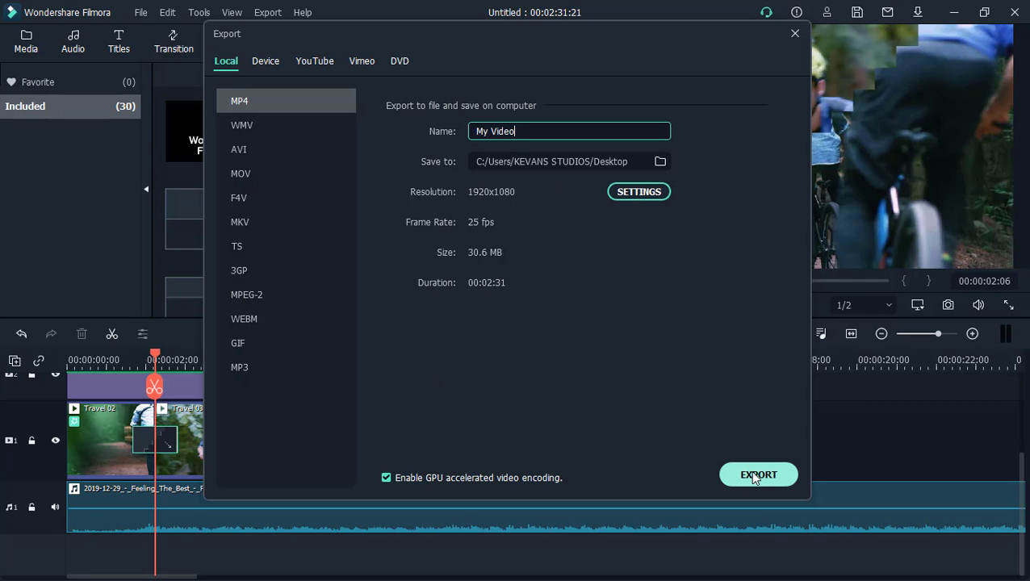
Review the export options for Device, YouTube, Vimeo and DVD, and close the export window without exporting
left_click(266, 62)
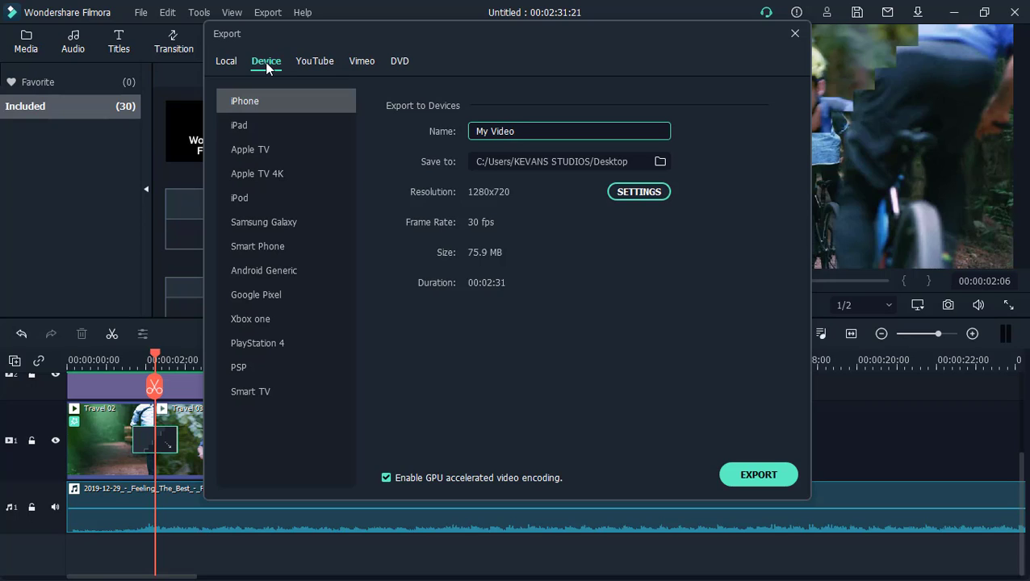
left_click(307, 61)
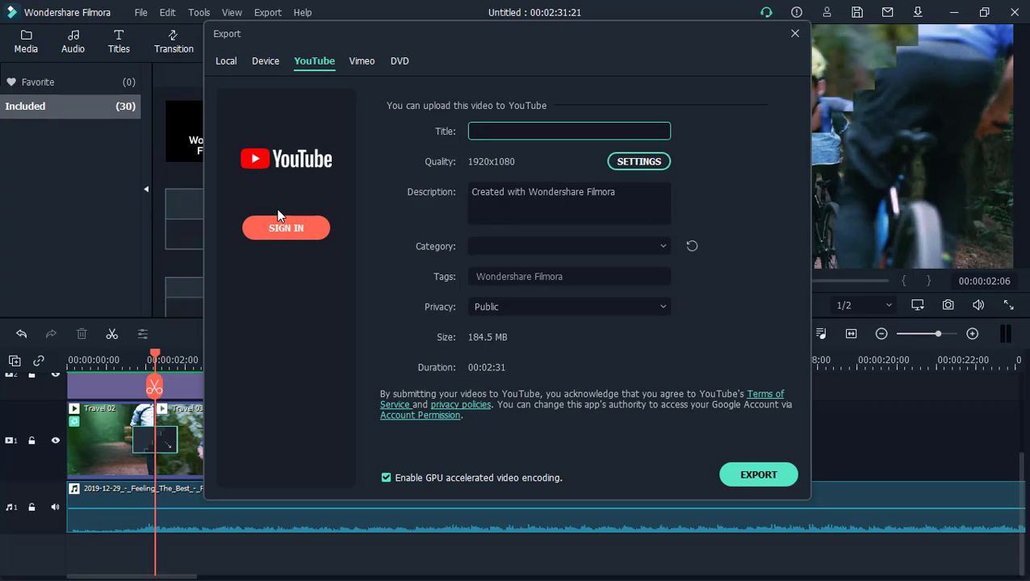
left_click(358, 63)
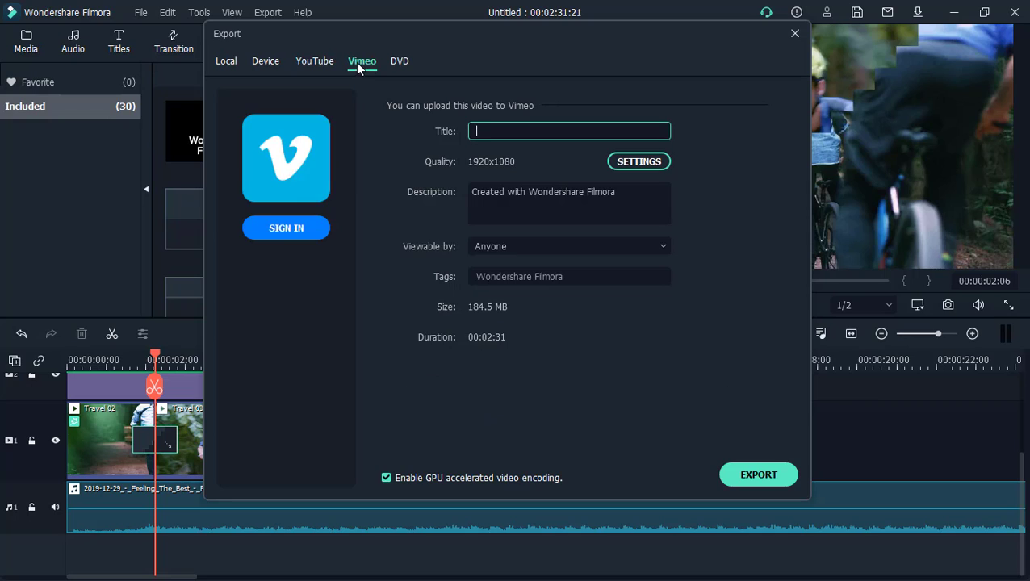
left_click(401, 62)
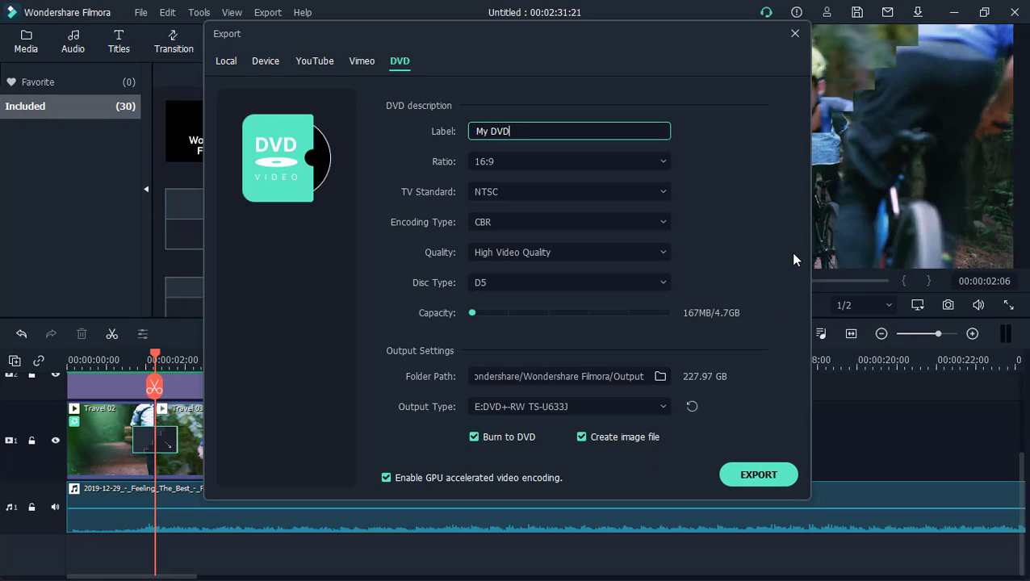
left_click(795, 34)
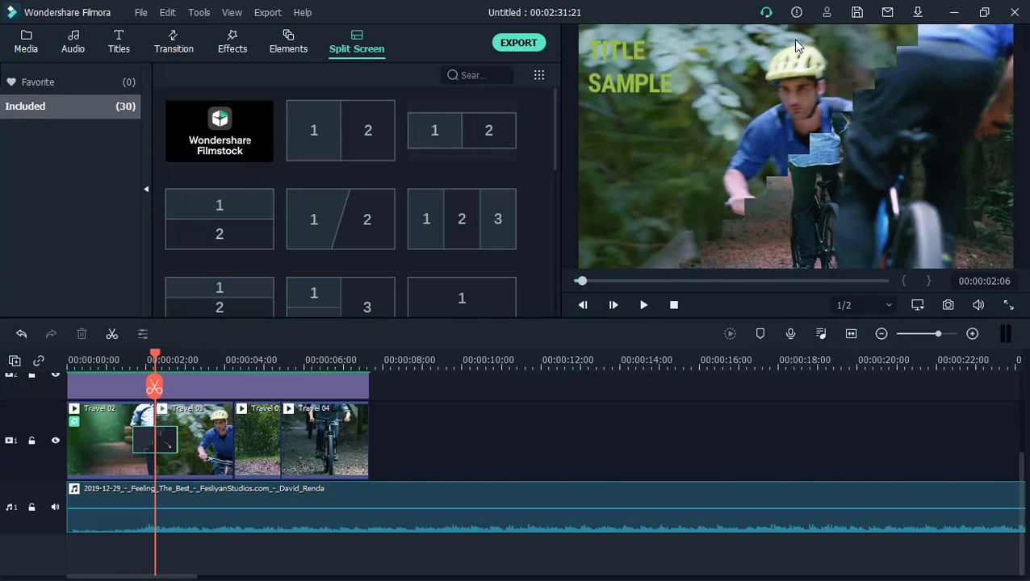